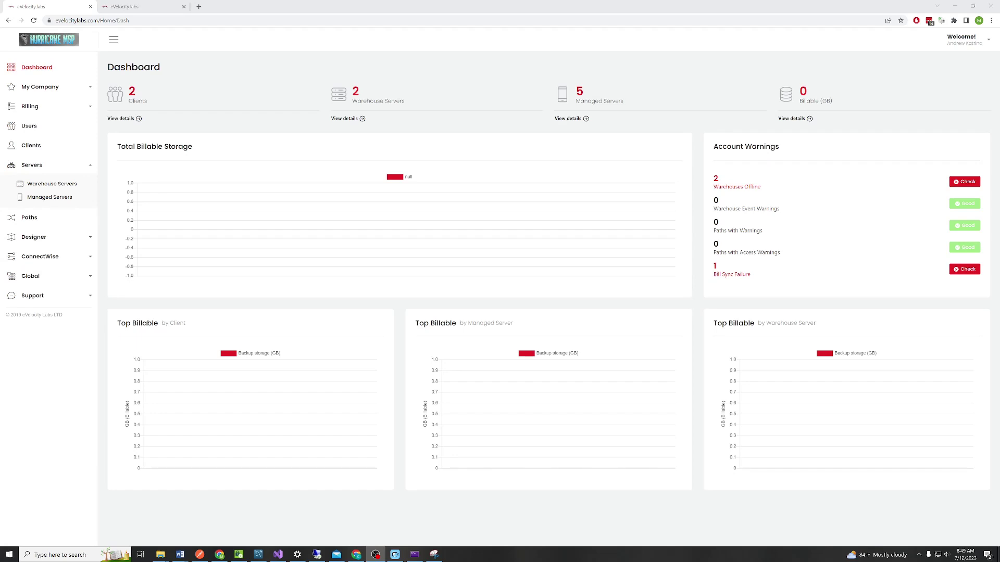
From Managed Servers, view the DR plans of FN-APP-01 and FN-DC01, then open FN-FS01's
left_click(124, 7)
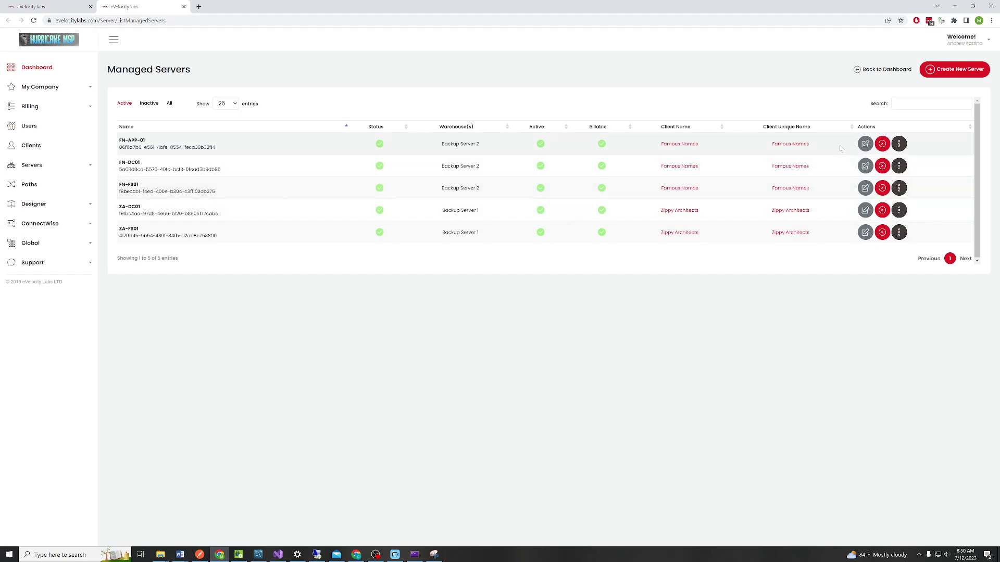
left_click(899, 145)
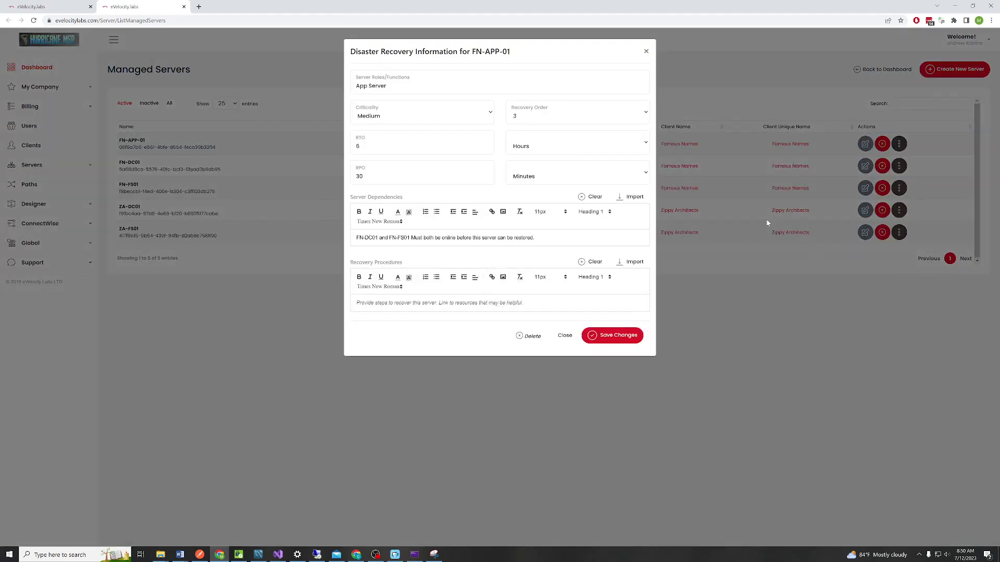
left_click(420, 88)
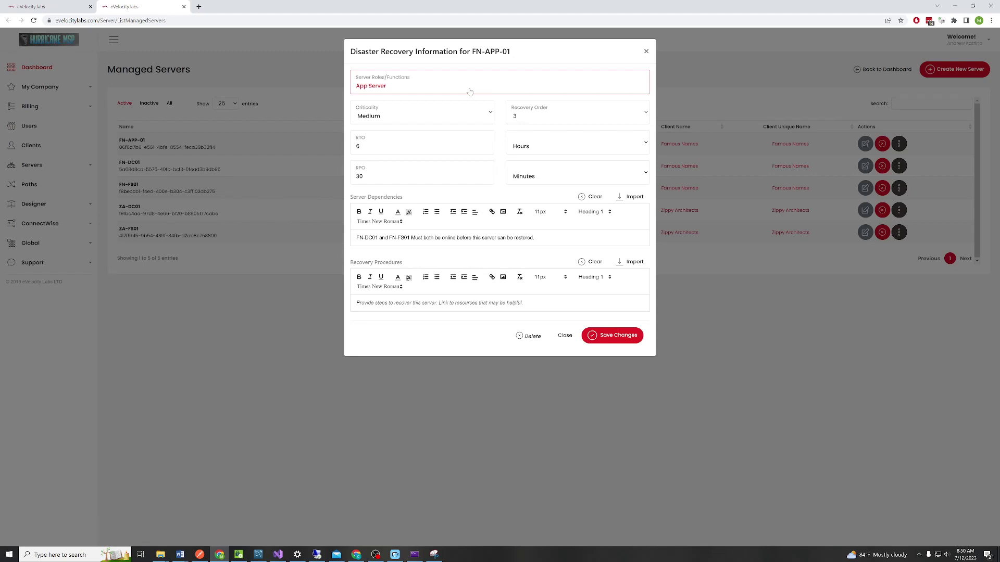
left_click(498, 266)
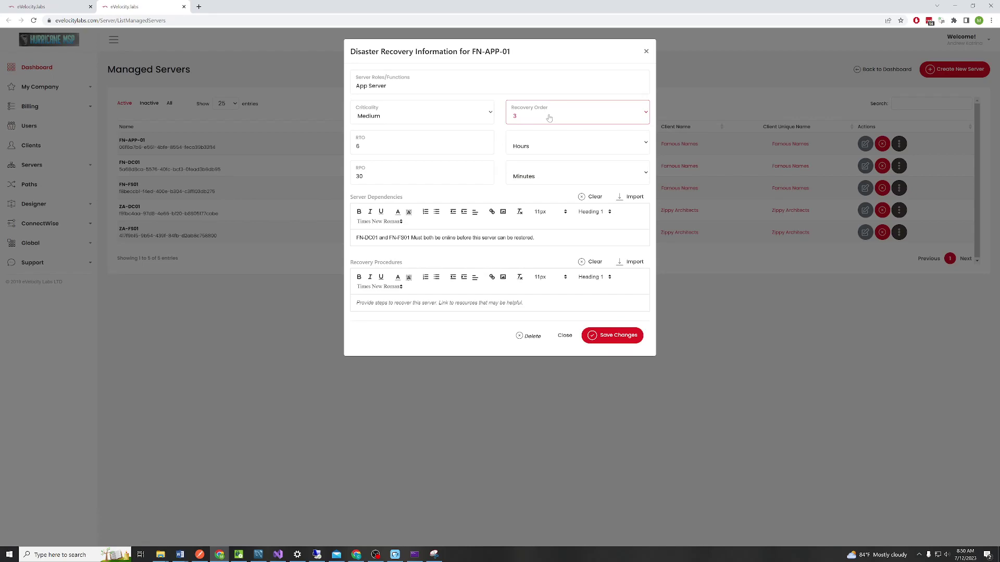
left_click(562, 338)
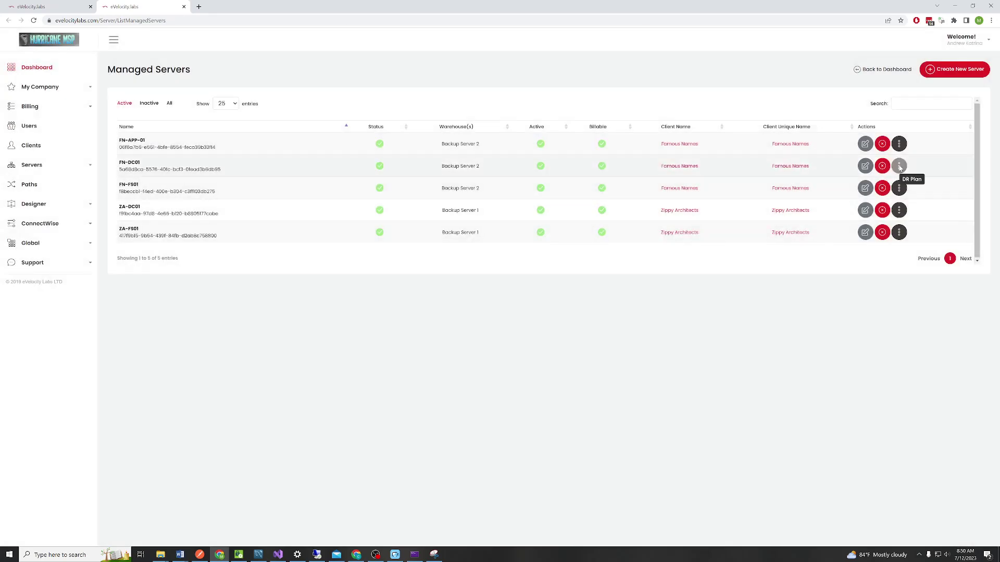
left_click(899, 167)
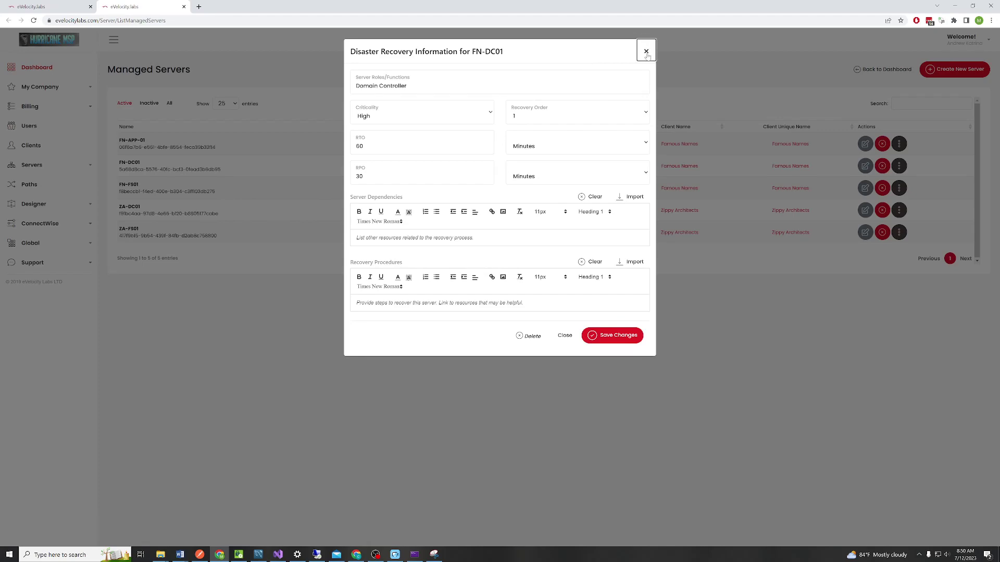
left_click(646, 51)
left_click(898, 187)
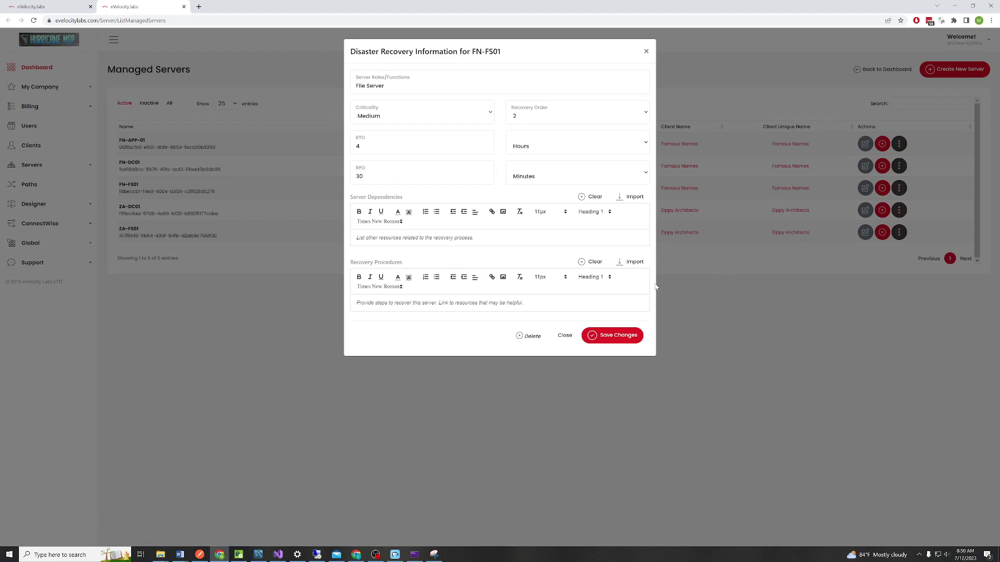
Close FN-FS01's disaster recovery details
left_click(565, 336)
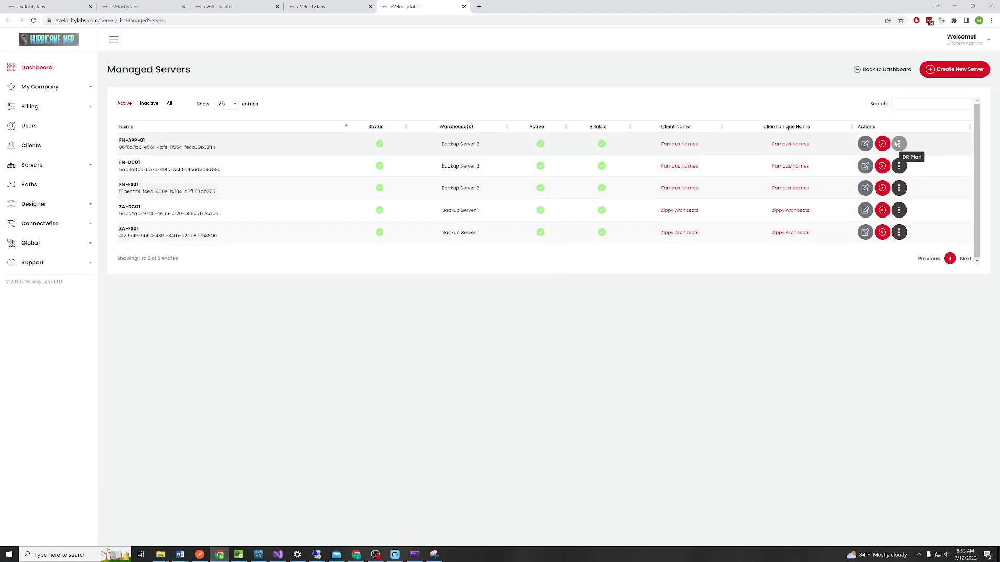
Recheck FN-APP-01's DR plan, start then cancel a new template, and open a blank browser tab
left_click(898, 144)
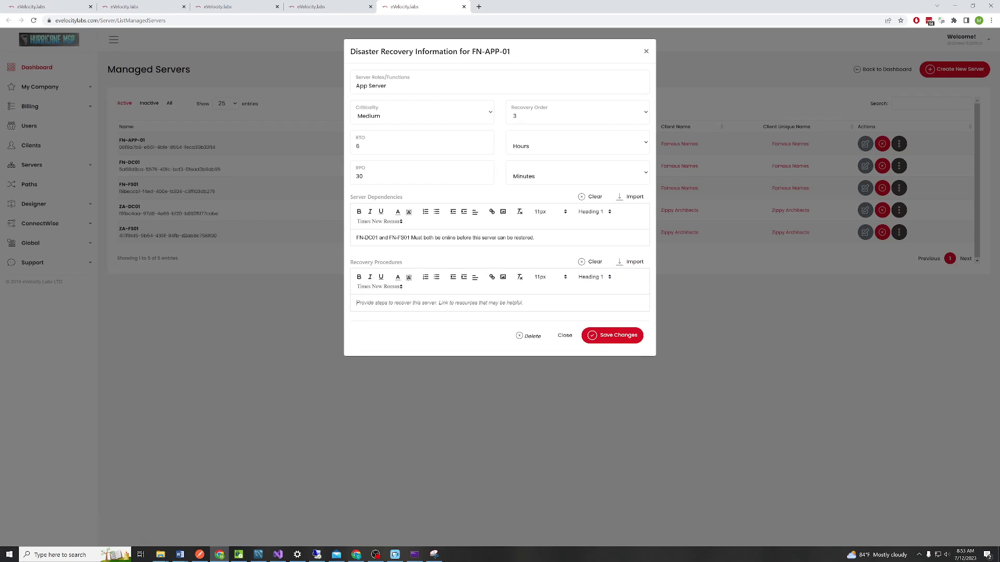
left_click(310, 6)
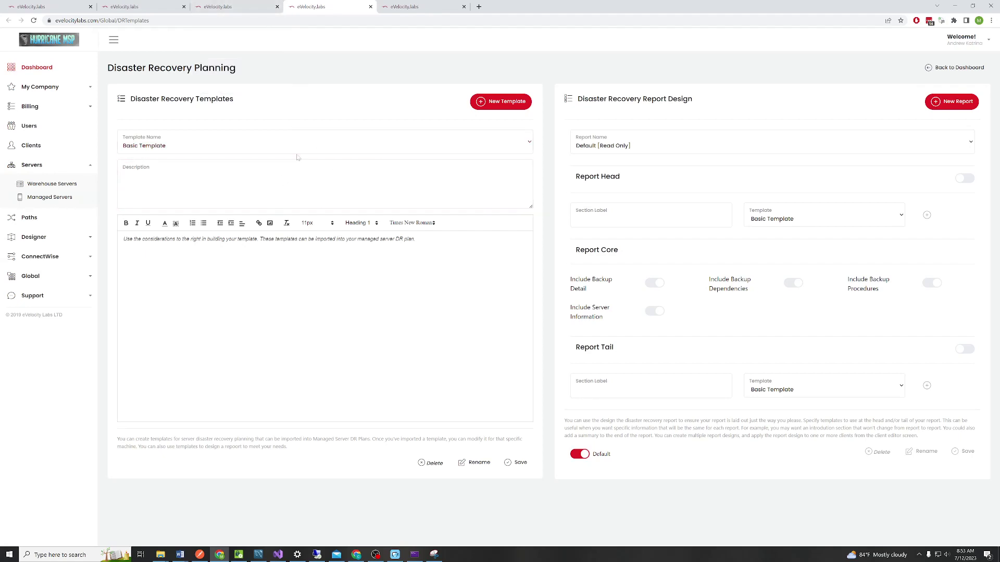
left_click(508, 107)
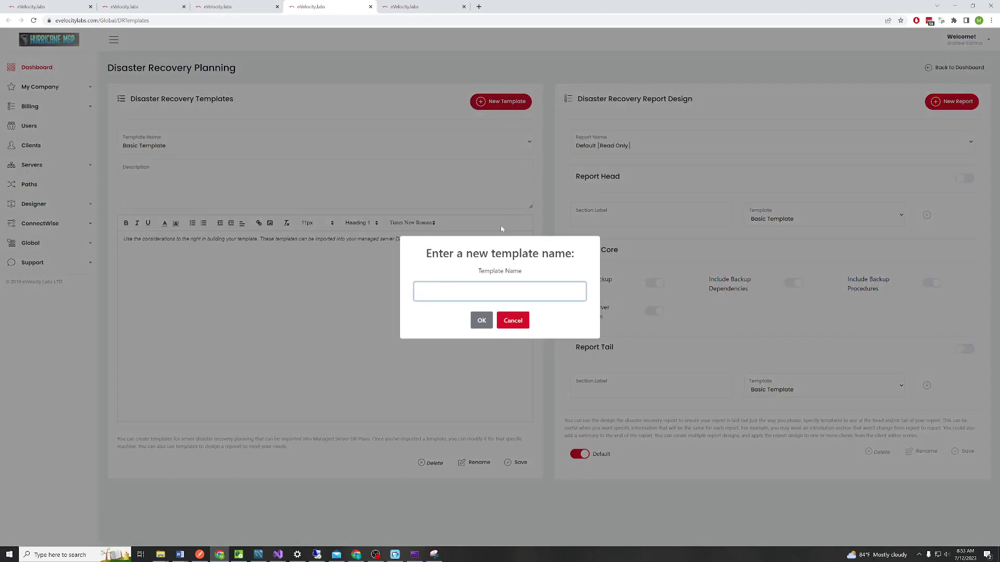
left_click(519, 327)
left_click(123, 239)
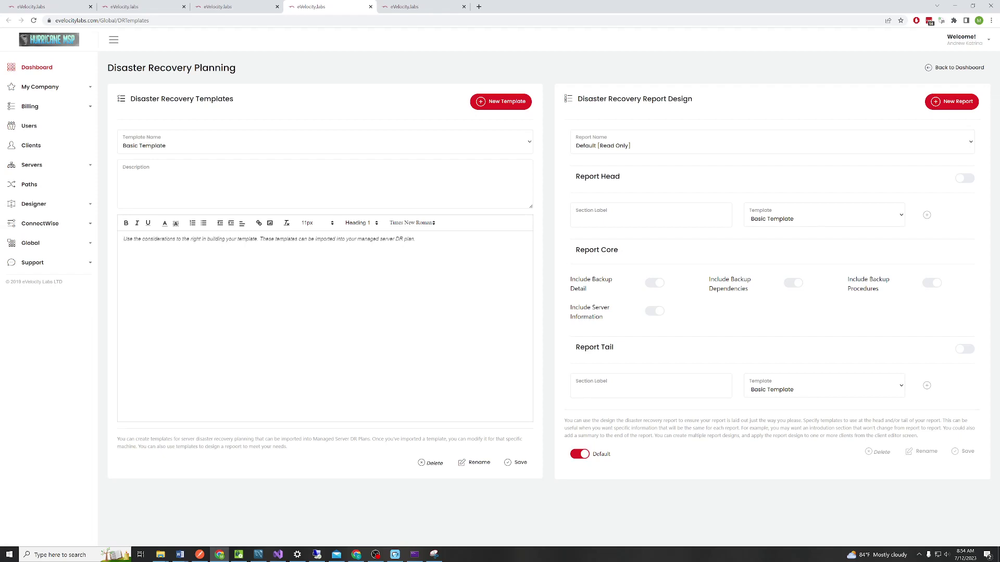
left_click(478, 7)
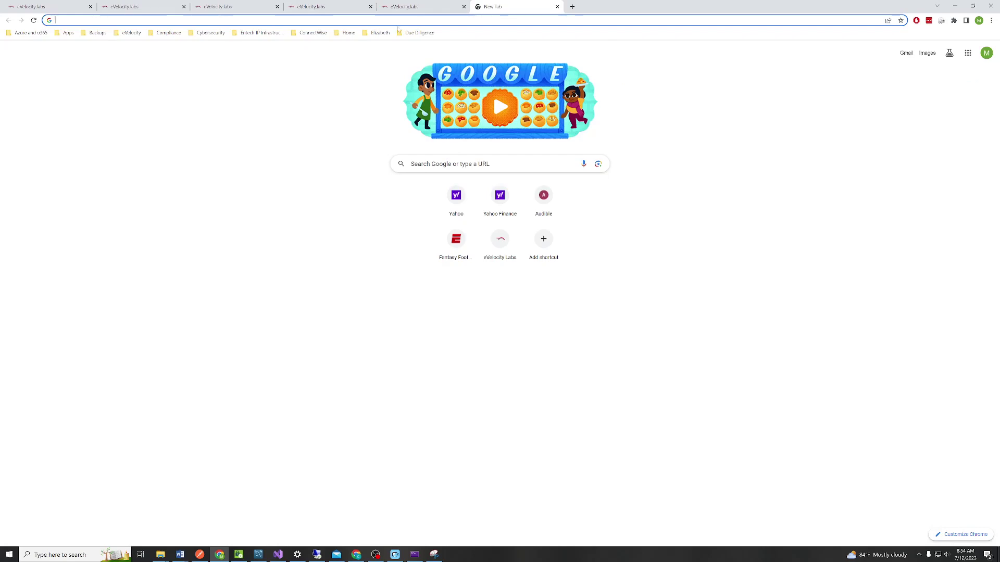
Load the Arcserve recovery environment article and select section 4.1 through step 6, then return to DR Planning
type("https://support.storagecraft.com/s/article/starting-recovery-environment?language=en_US")
key("Return")
scroll(175, 275, "down", 1)
left_click_drag(76, 122, 256, 402)
scroll(256, 402, "down", 5)
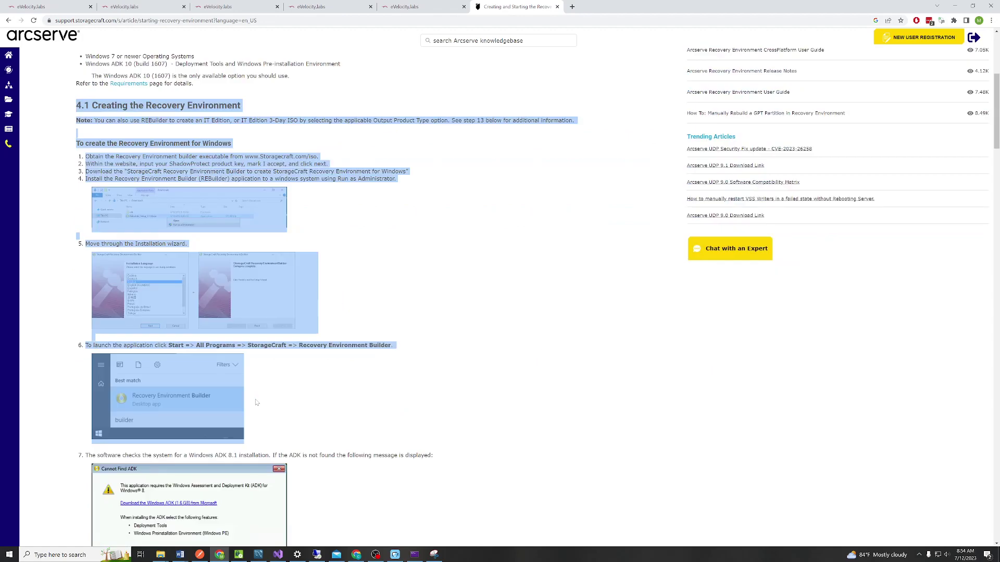
left_click(196, 7)
left_click(322, 6)
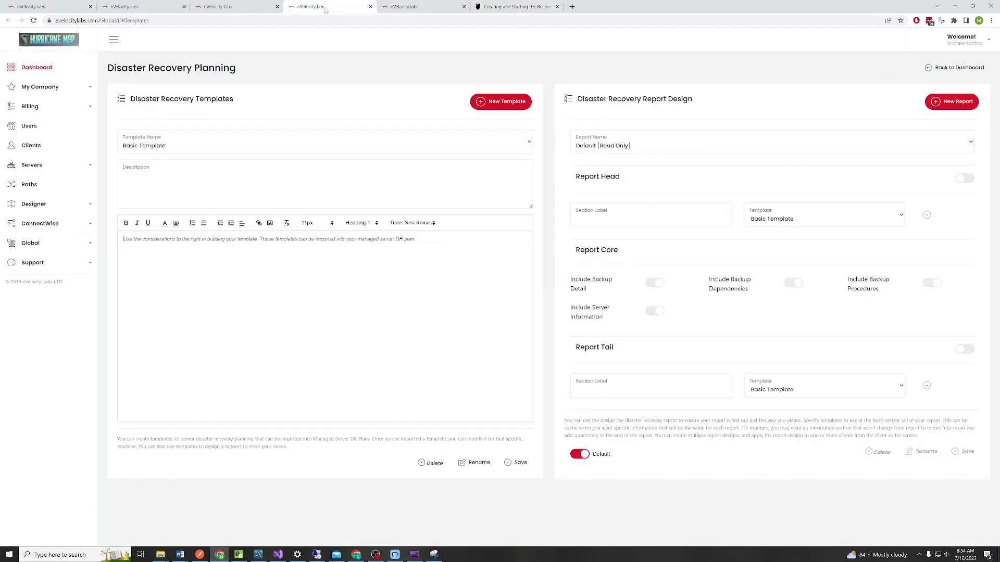
Paste the copied '4.1 Creating the Recovery Environment' guide into the Basic Template and save it
right_click(176, 260)
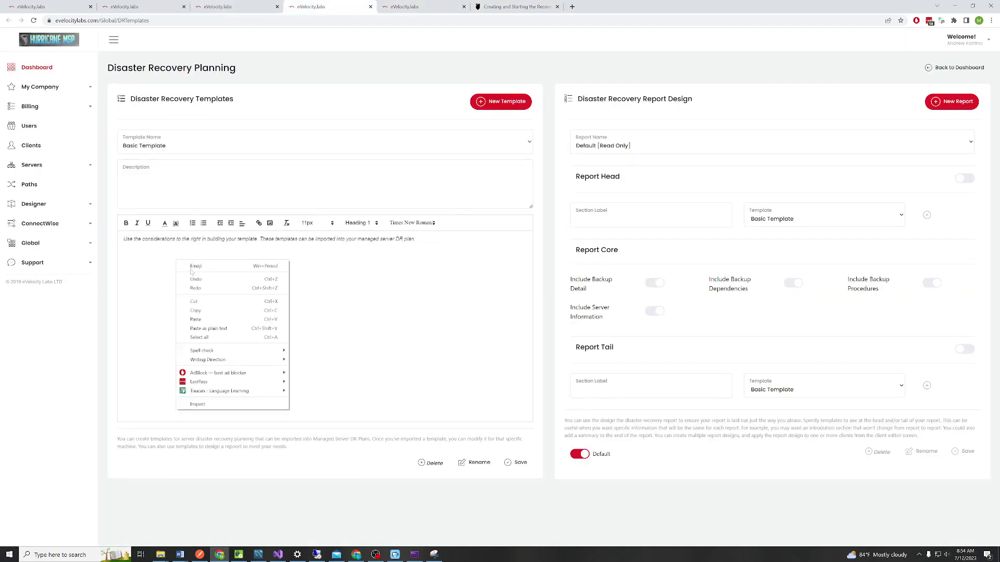
left_click(198, 321)
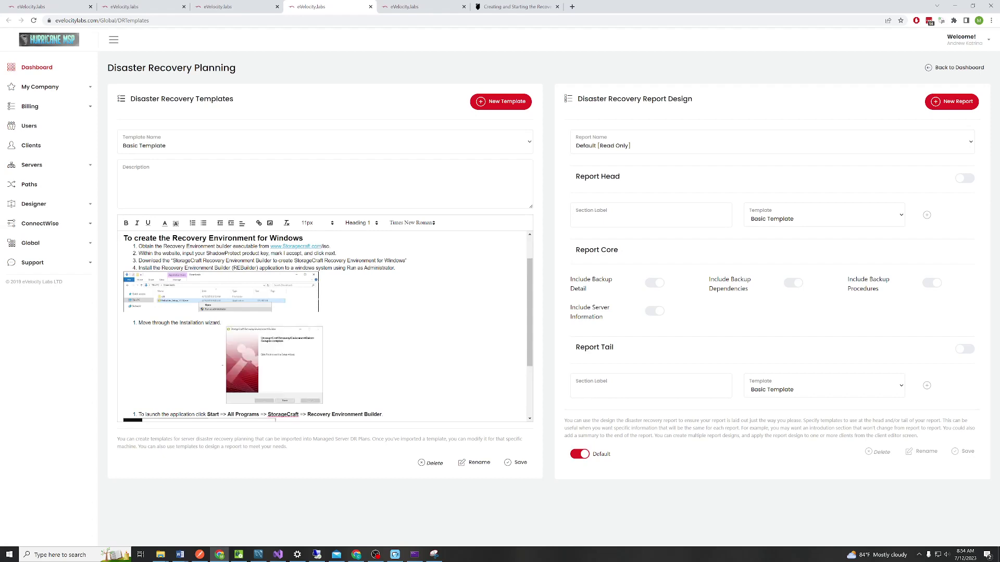
scroll(322, 327, "up", 5)
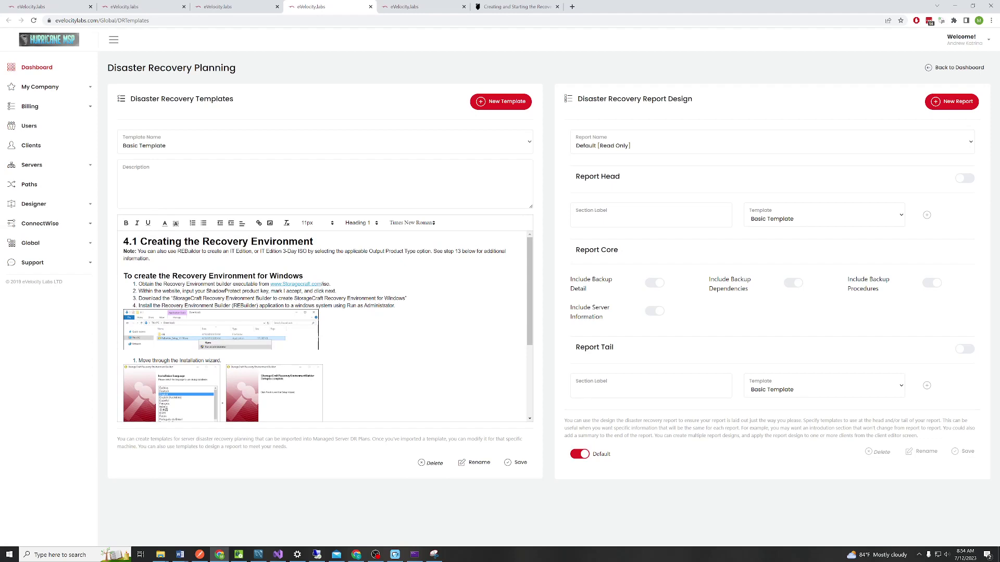
left_click(515, 463)
left_click(405, 6)
Import the Basic Template into FN-APP-01's recovery procedures and save its recovery info
left_click(899, 144)
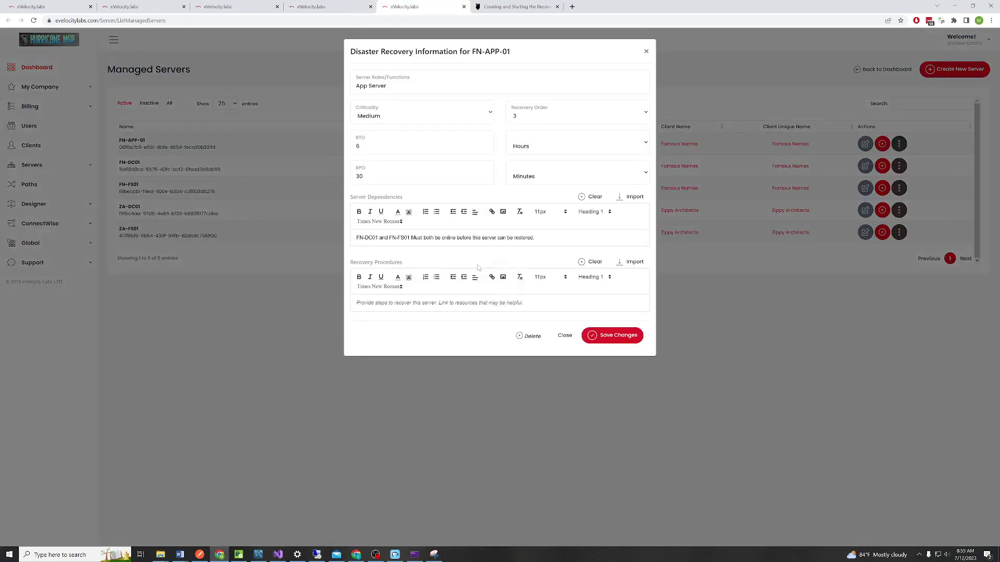
left_click(622, 266)
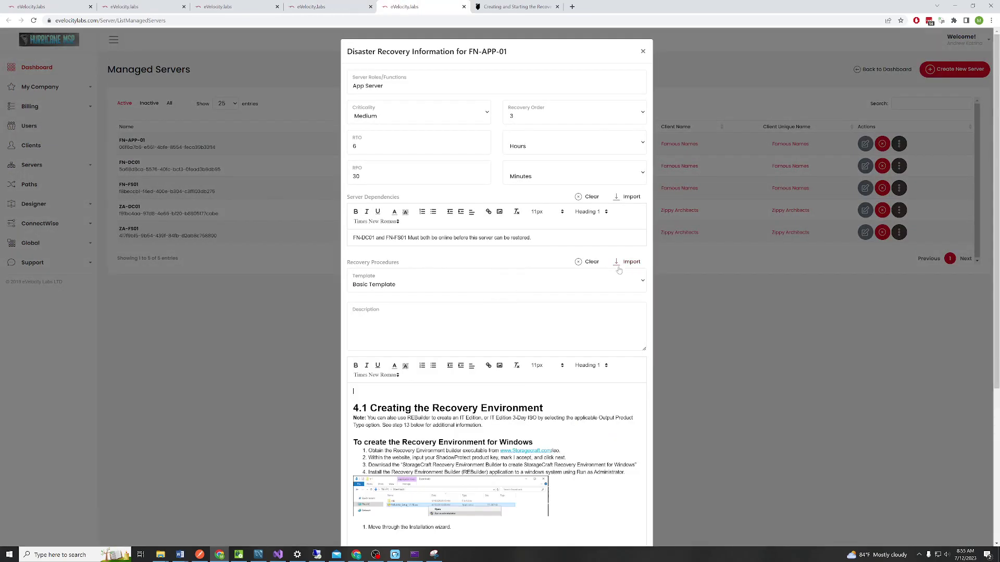
scroll(573, 219, "down", 2)
left_click(527, 167)
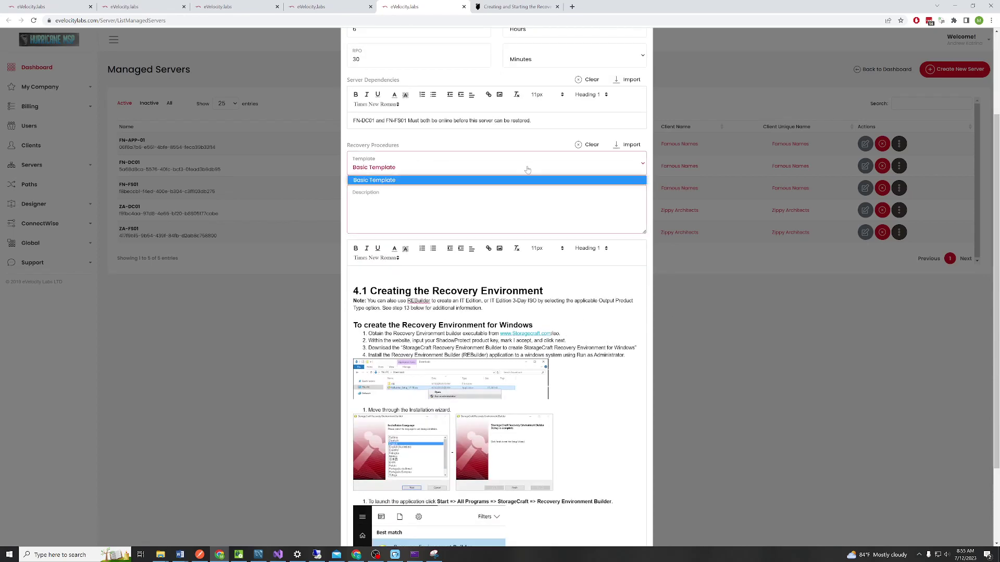
left_click(509, 172)
left_click(590, 145)
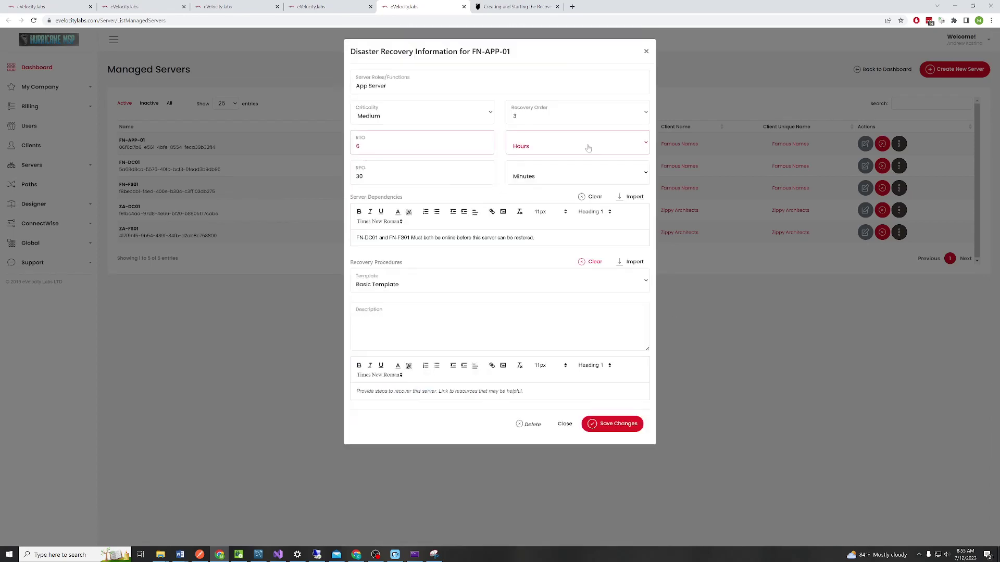
left_click(462, 281)
left_click(576, 291)
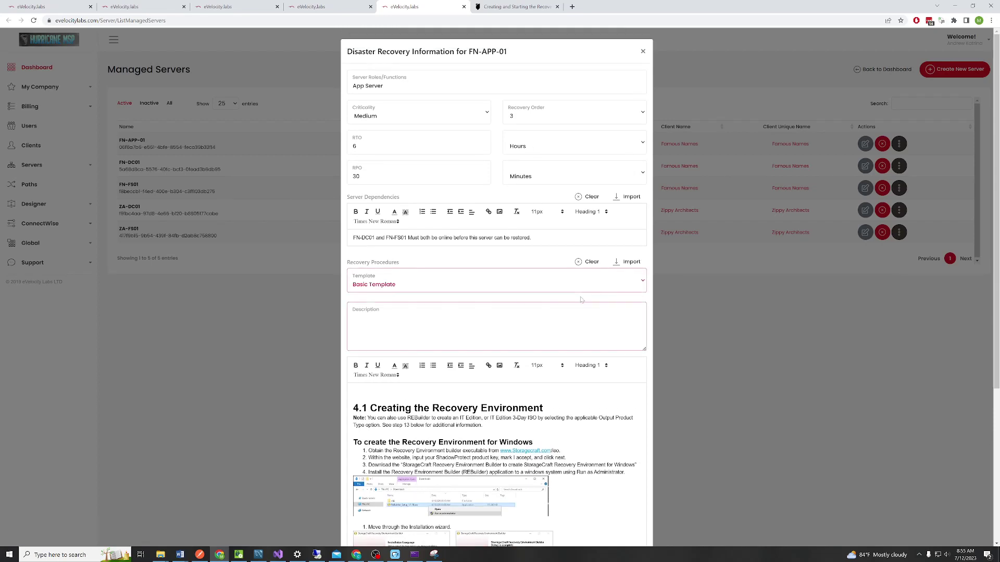
key("Return")
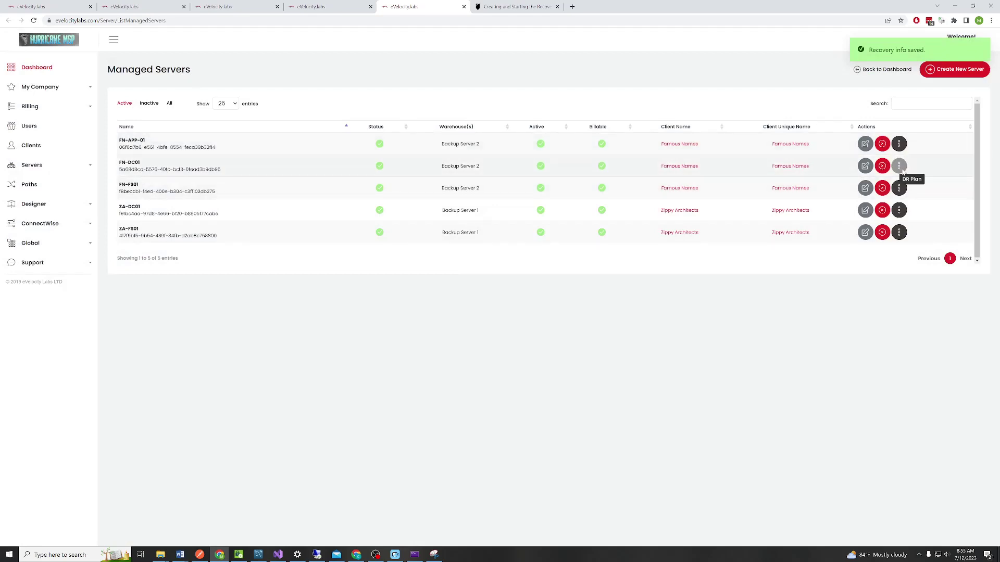
Import the Basic Template into FN-DC01's and FN-FS01's recovery procedures and save both
left_click(900, 169)
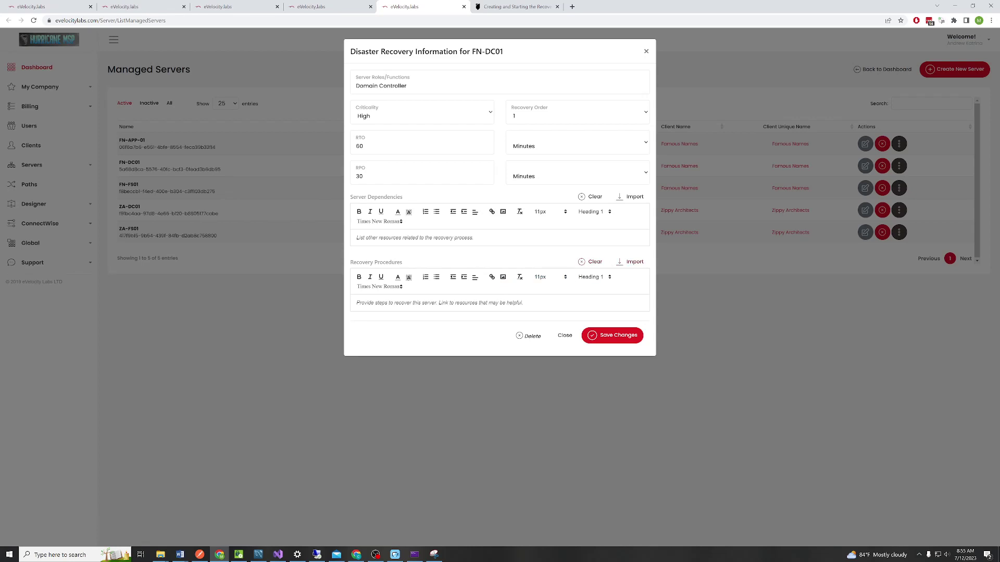
left_click(627, 263)
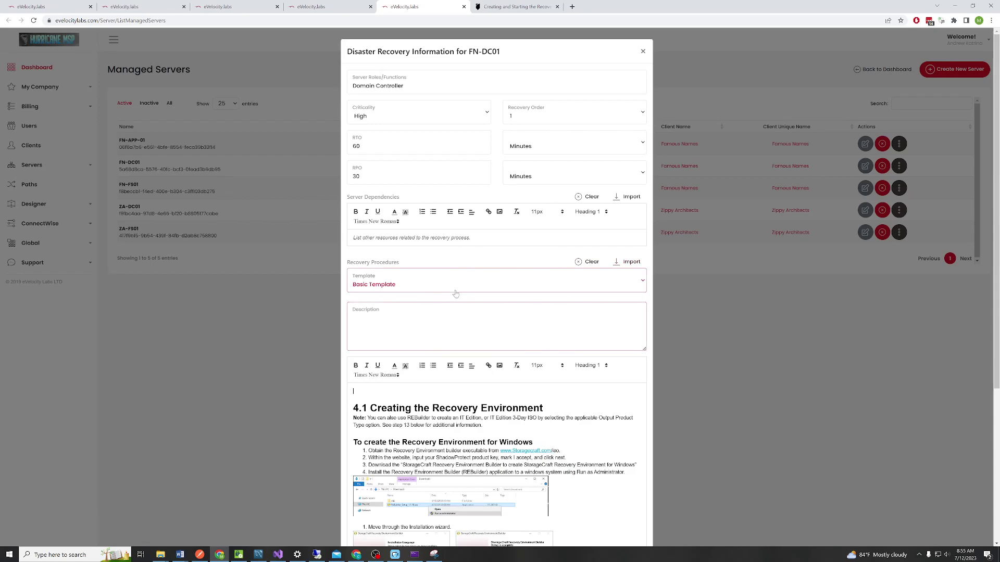
scroll(456, 292, "down", 5)
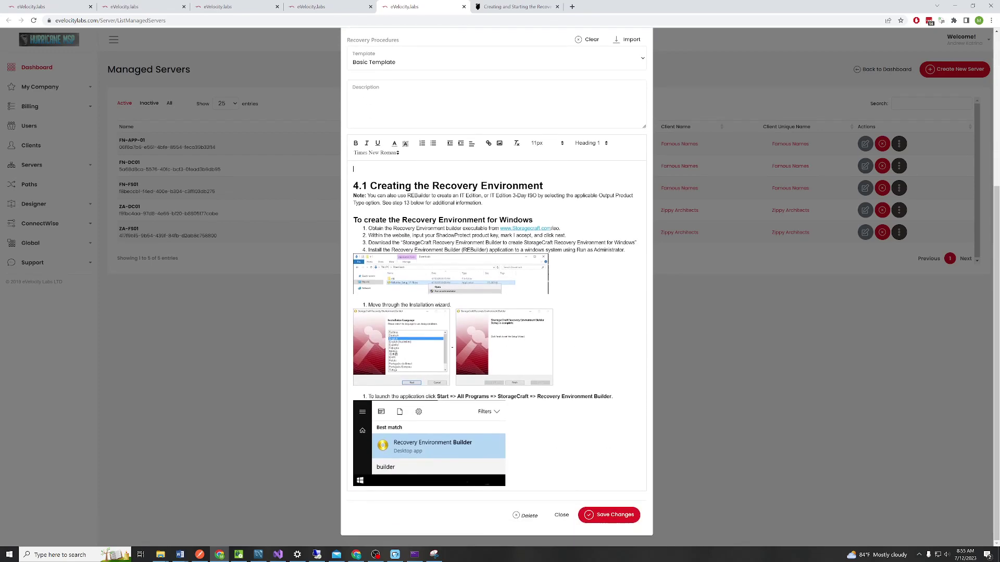
left_click(607, 515)
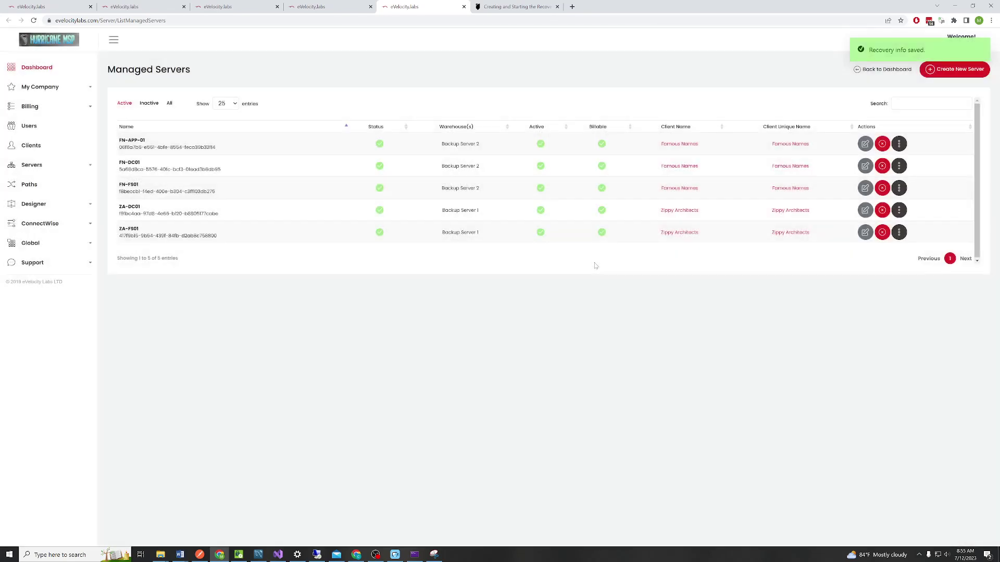
left_click(898, 188)
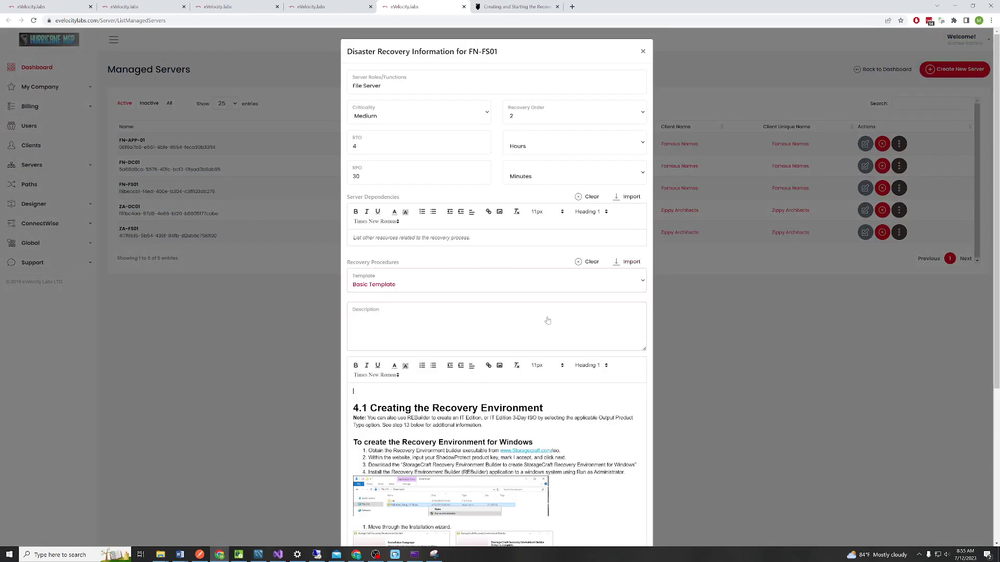
scroll(625, 296, "down", 3)
scroll(625, 296, "down", 2)
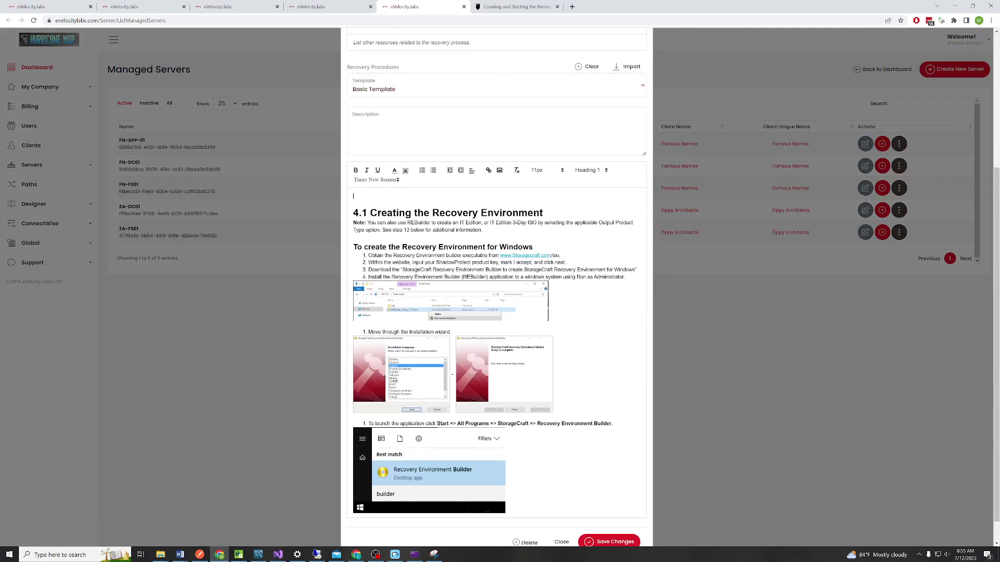
left_click(603, 516)
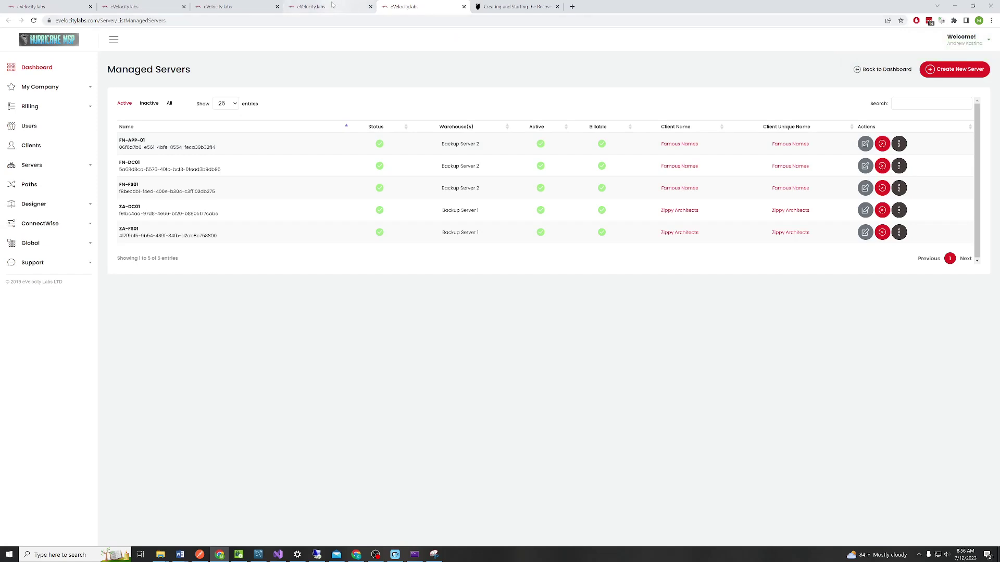
left_click(354, 6)
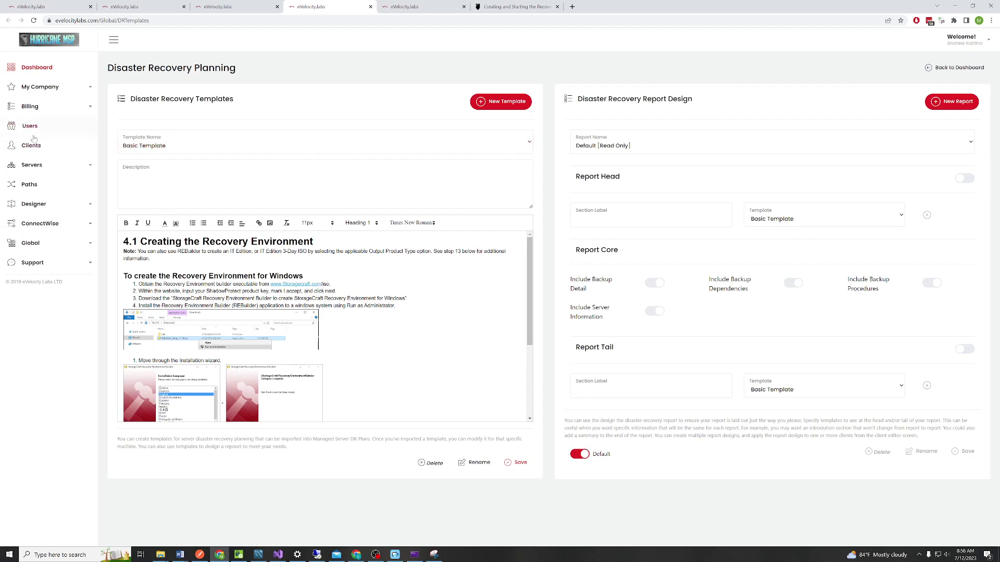
Open the Reports page in a new tab and create a report named 'DR Plan for Famous Names'
left_click(52, 87)
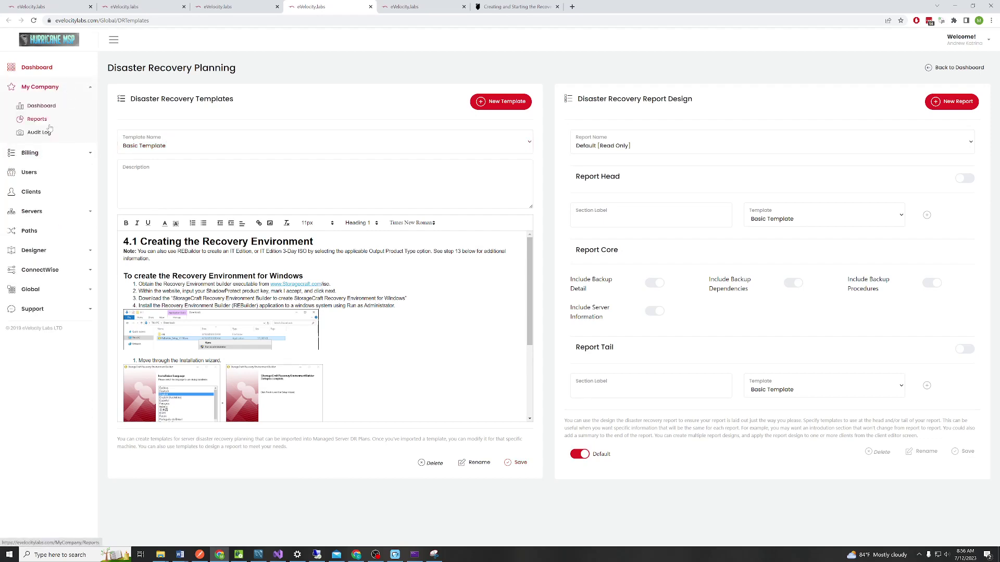
right_click(47, 121)
left_click(56, 124)
left_click(415, 8)
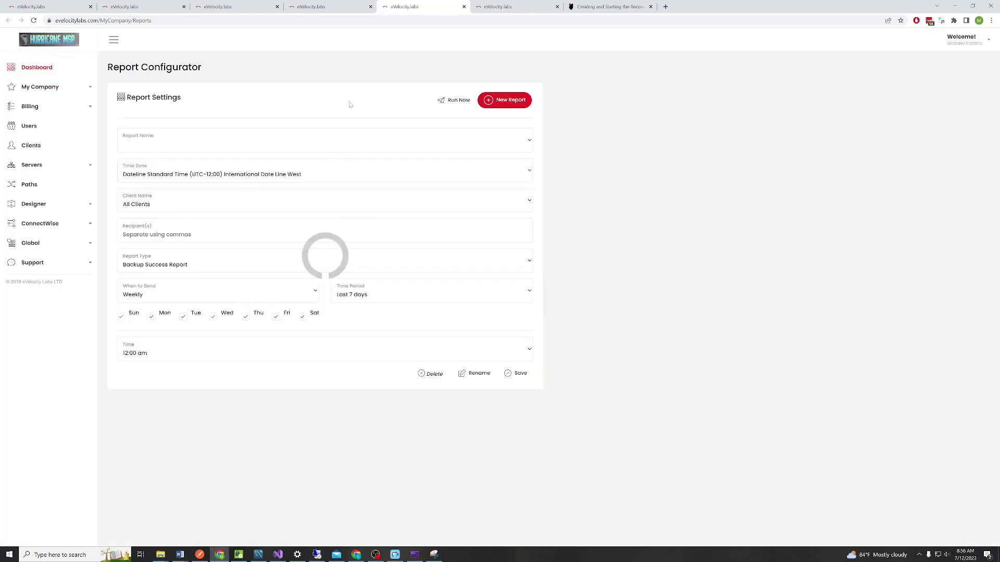
left_click(504, 100)
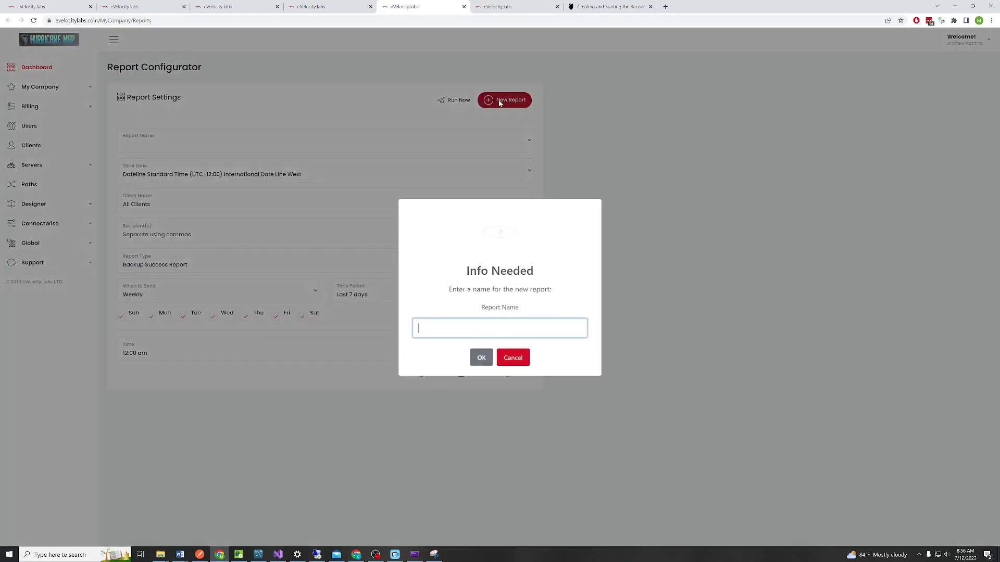
type("DR Plan for ")
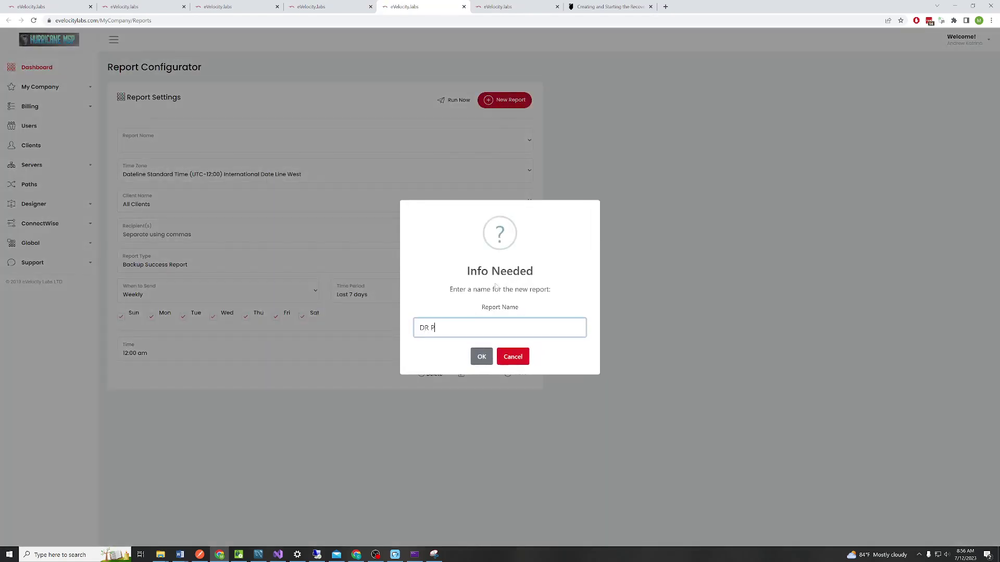
type("Famous Names")
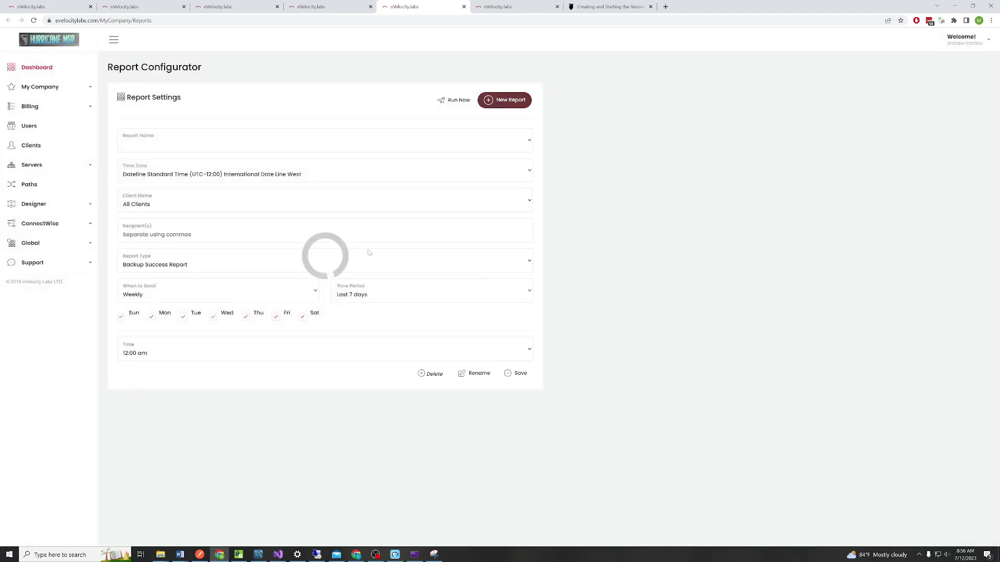
left_click(481, 357)
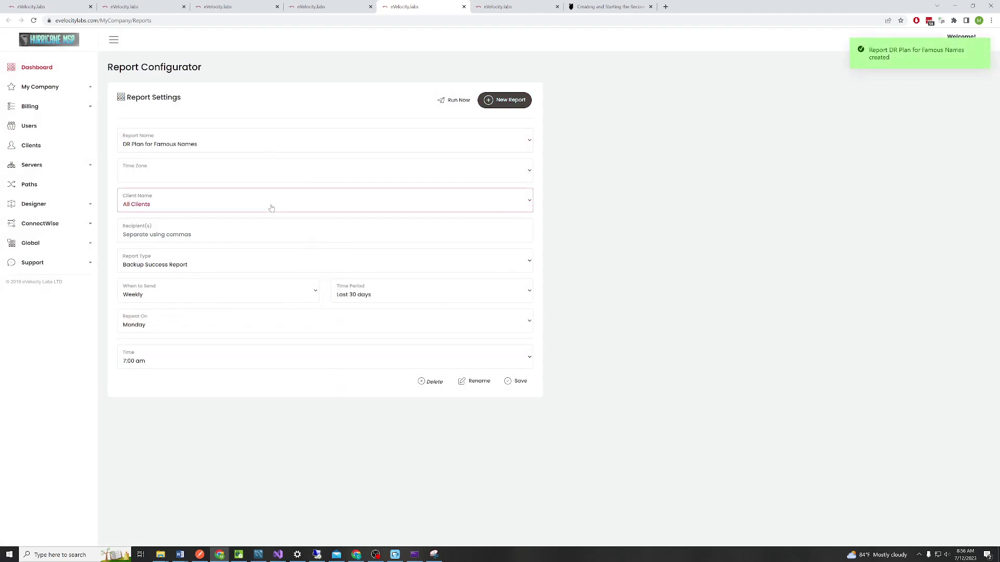
Set Eastern Time, client Famous Names, a recipient e-mail and Disaster Recovery Plan type; save and run it
left_click(431, 179)
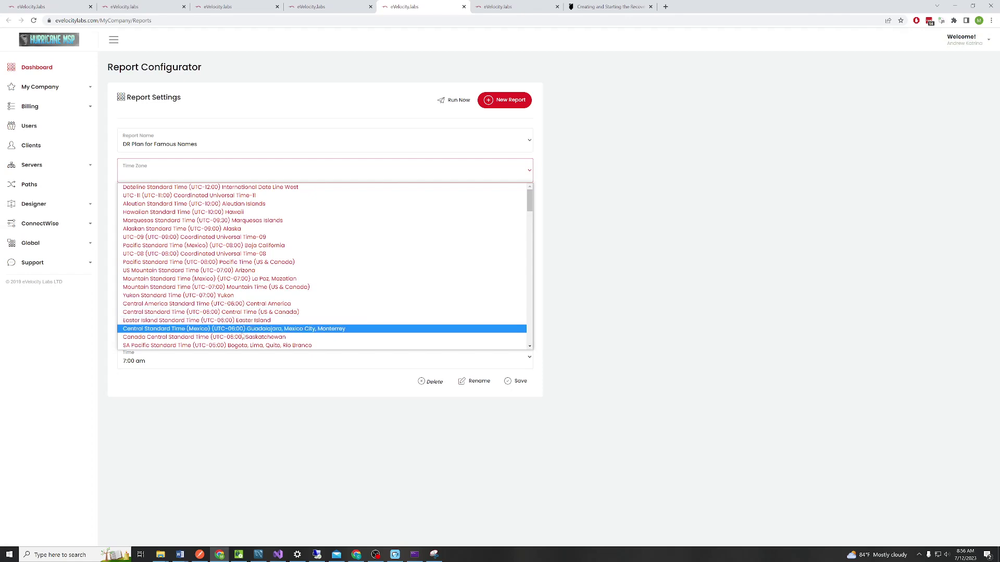
scroll(247, 309, "down", 3)
left_click(248, 284)
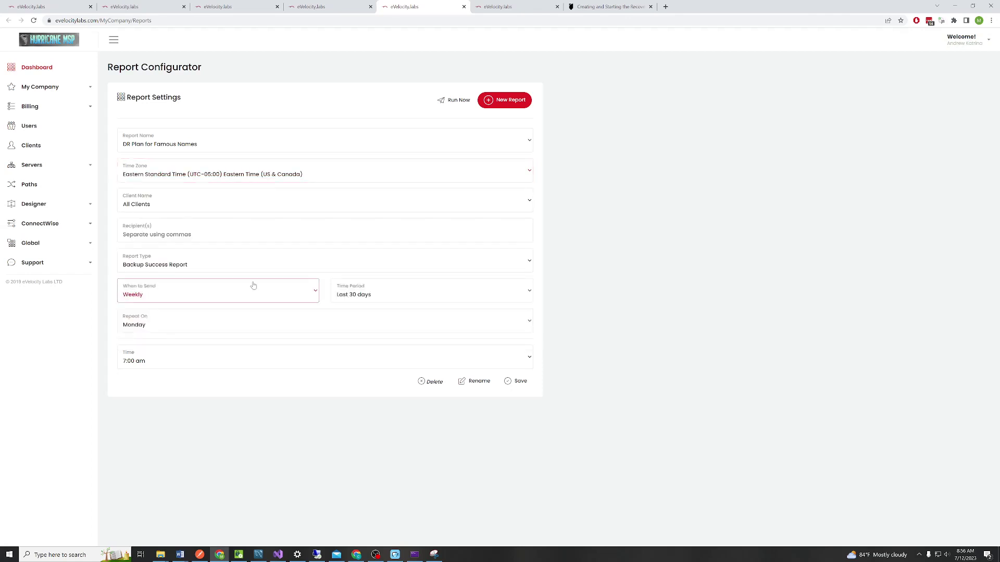
left_click(235, 208)
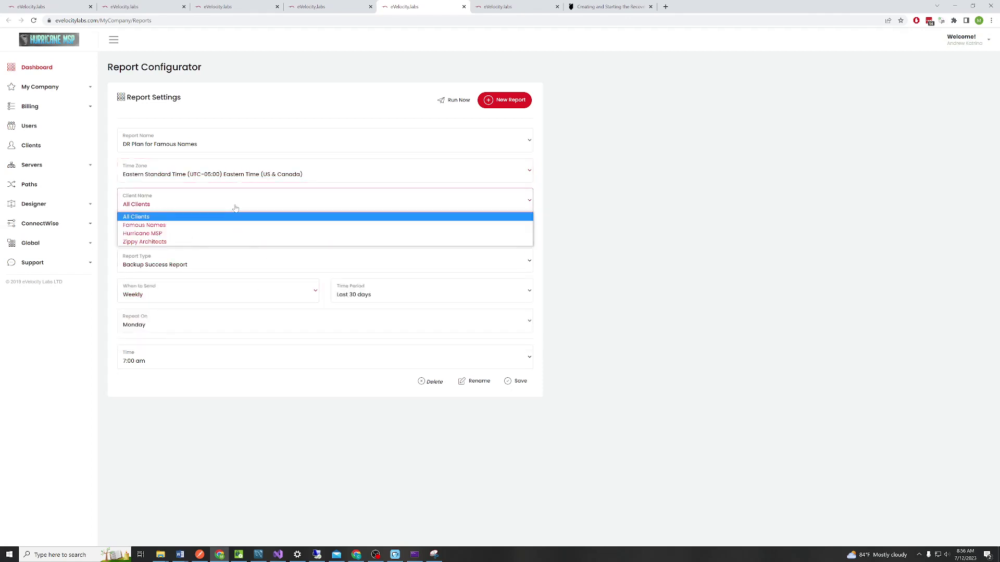
left_click(220, 231)
left_click(202, 240)
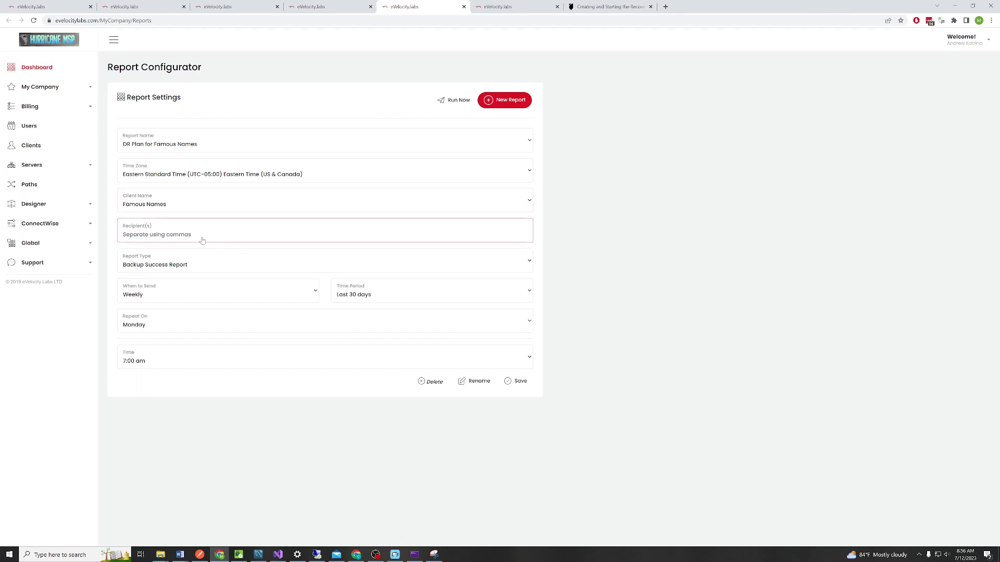
left_click(216, 264)
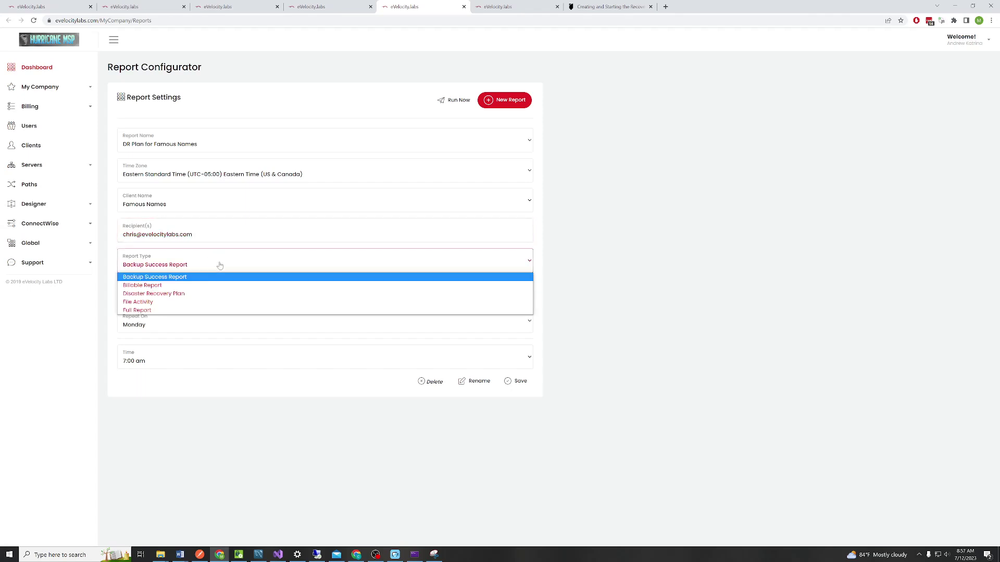
left_click(199, 296)
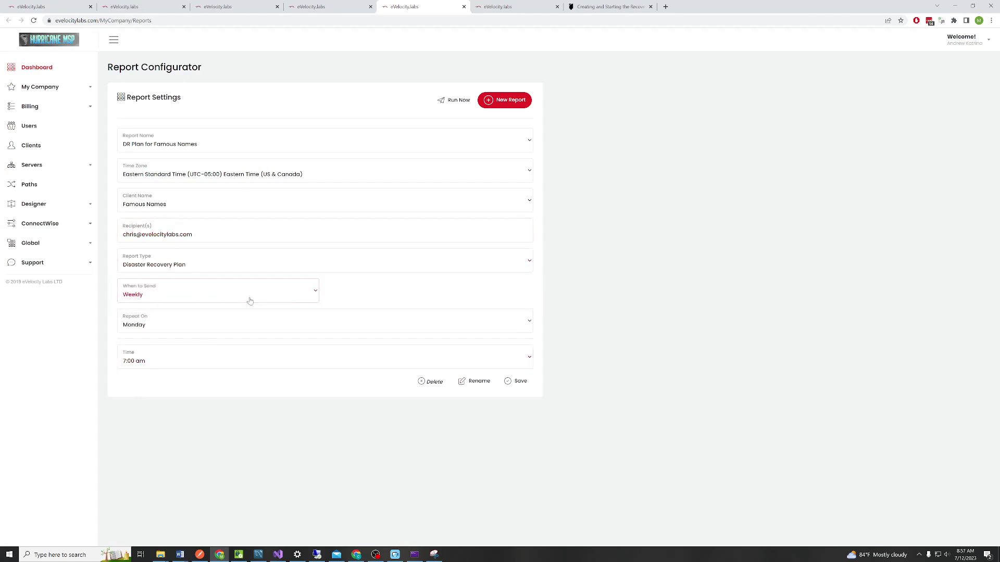
left_click(521, 383)
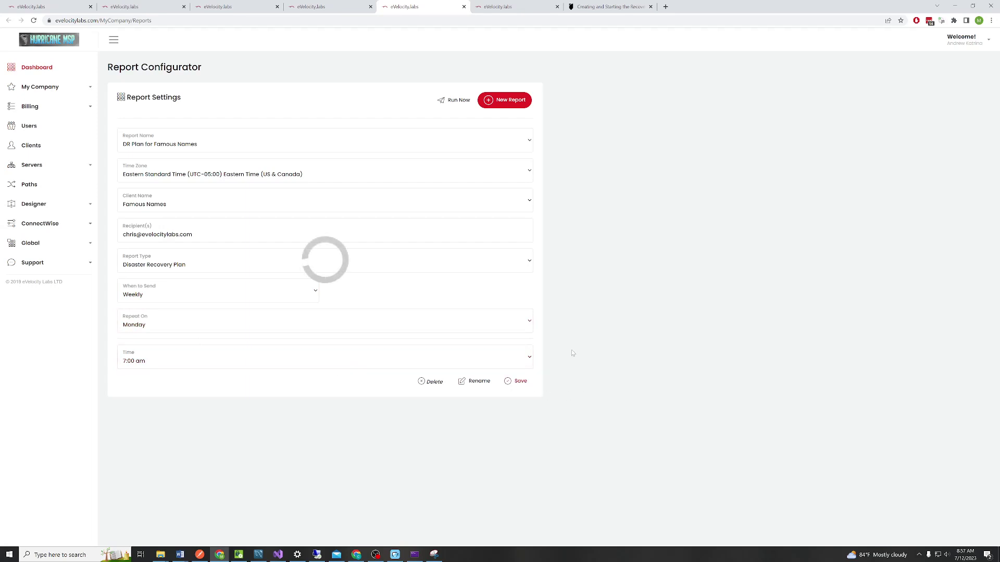
left_click(454, 100)
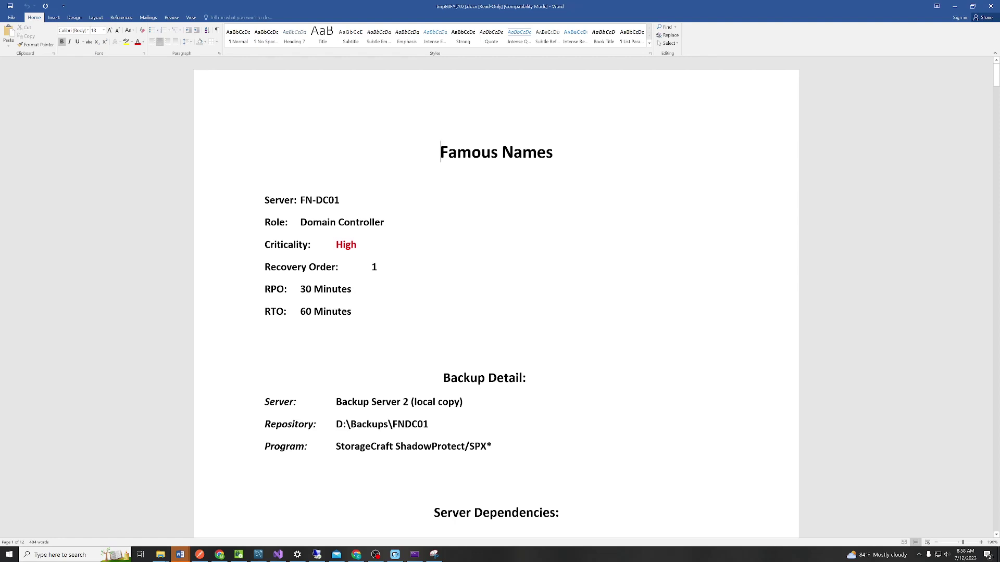
Scroll the Word report from FN-DC01's section down to the FN-FS01 server details
scroll(496, 297, "down", 2)
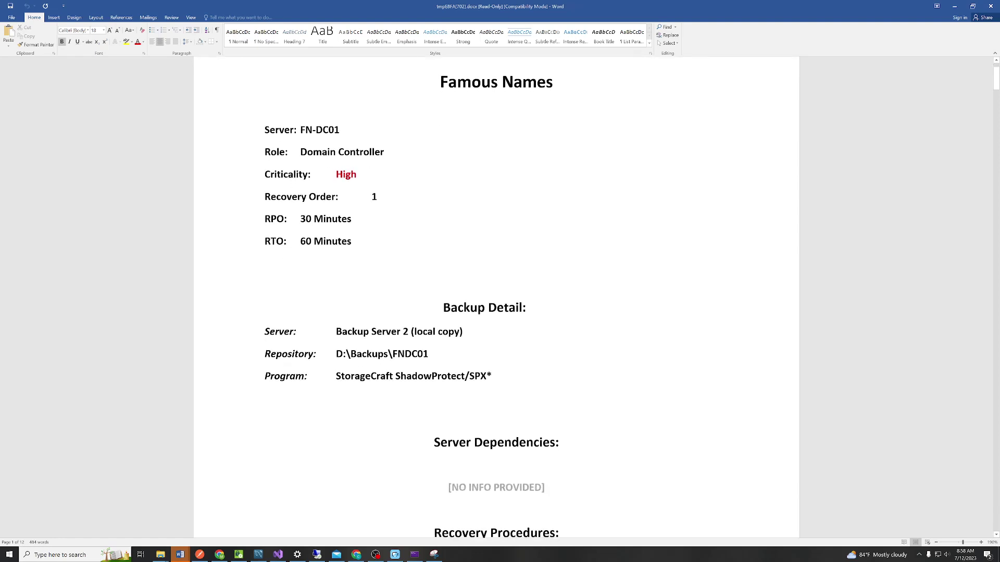
scroll(751, 290, "down", 1)
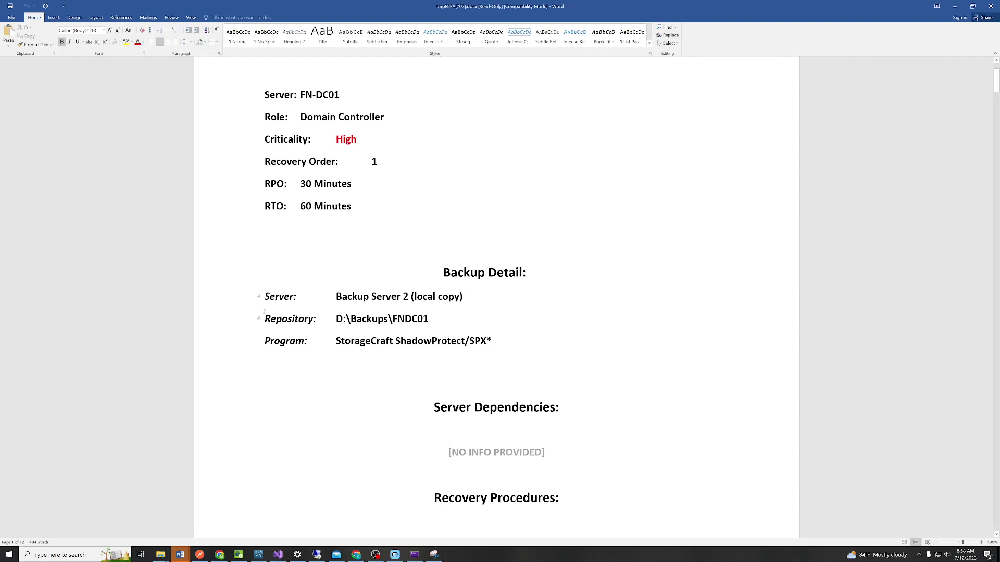
scroll(233, 294, "down", 5)
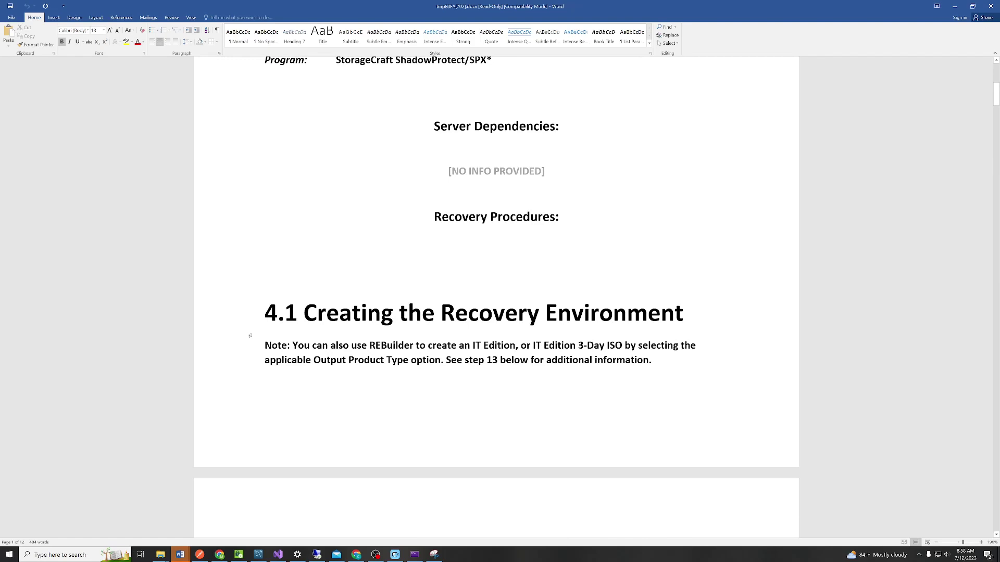
scroll(250, 336, "down", 7)
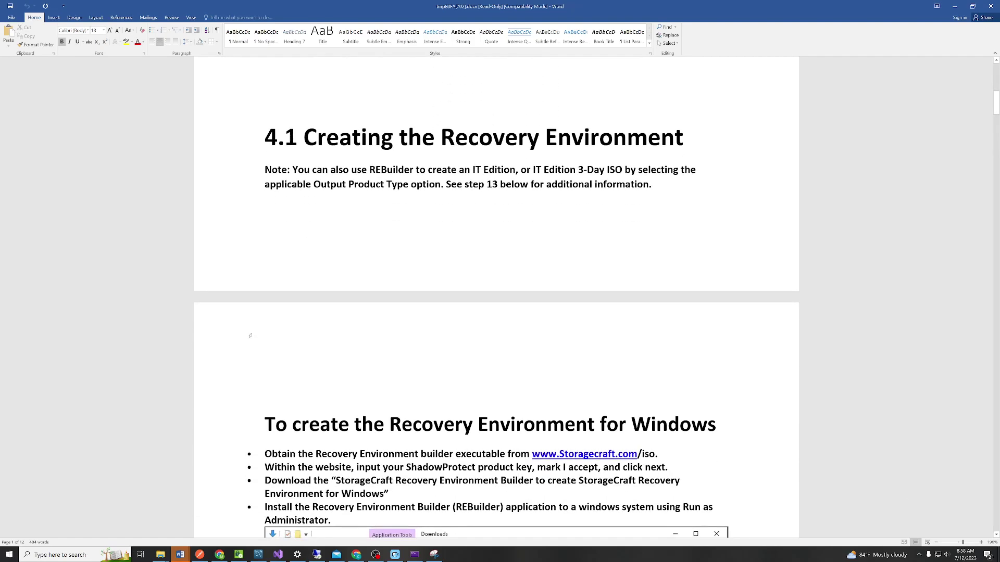
scroll(250, 336, "down", 9)
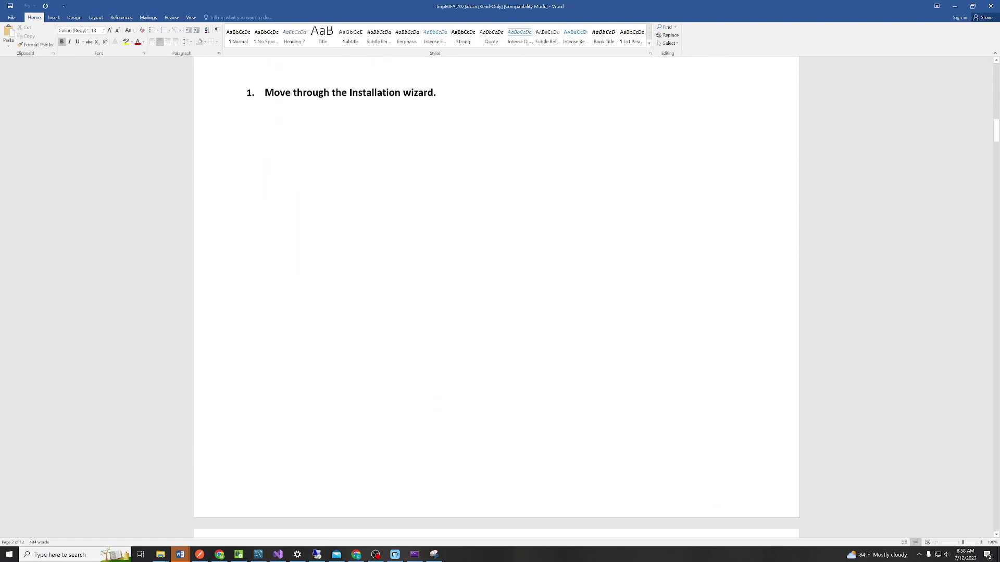
scroll(250, 336, "down", 8)
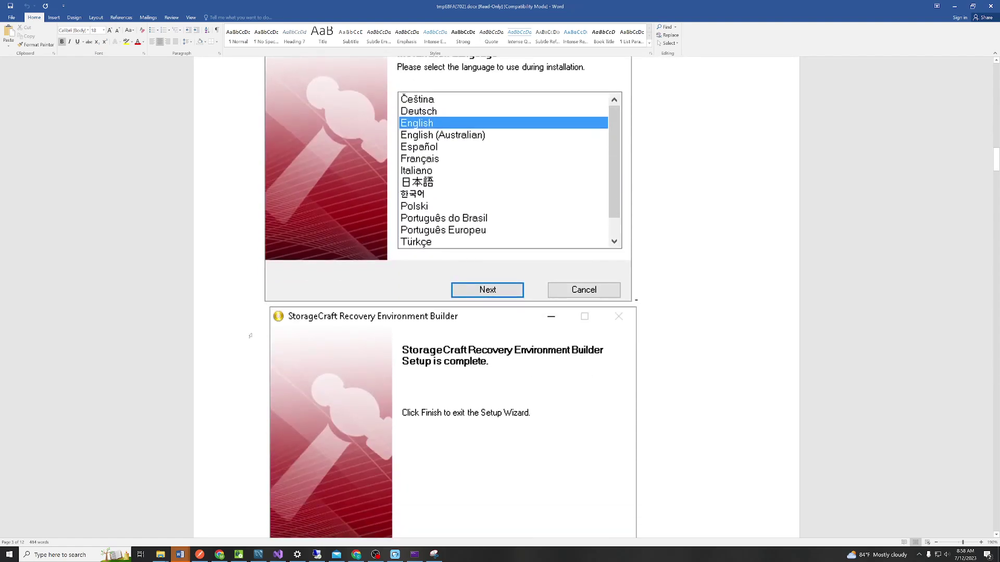
scroll(131, 335, "down", 2)
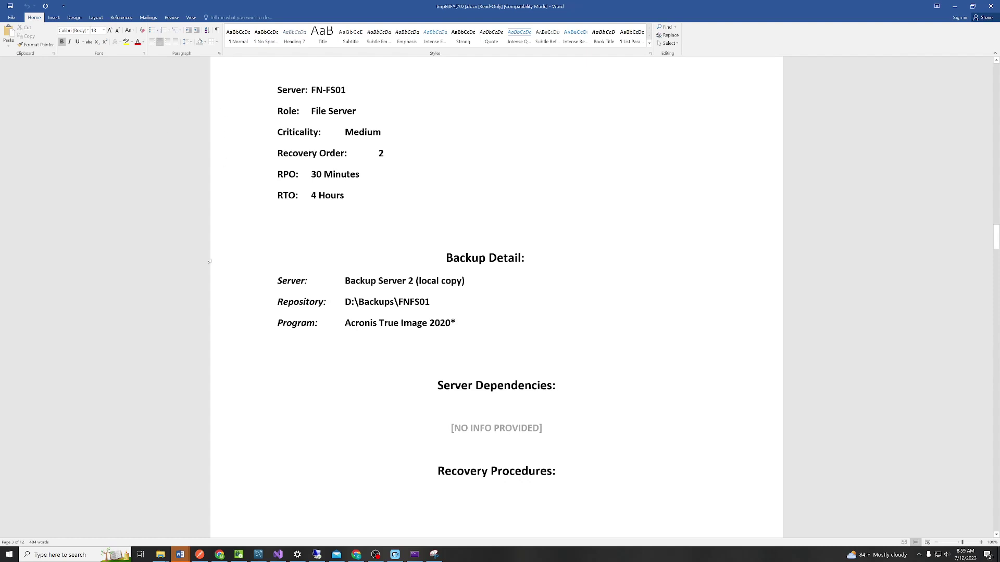
scroll(223, 195, "down", 3)
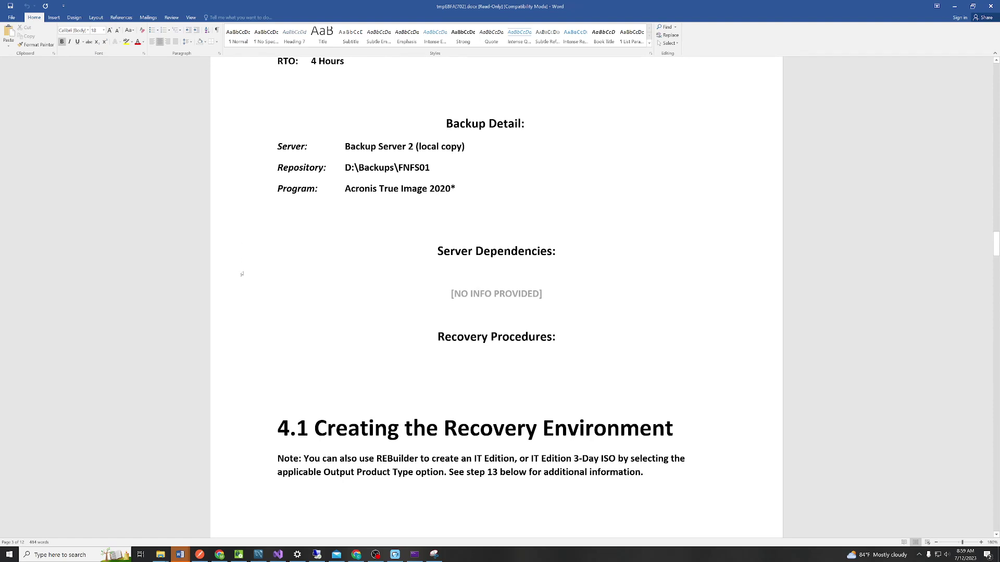
scroll(241, 276, "down", 4)
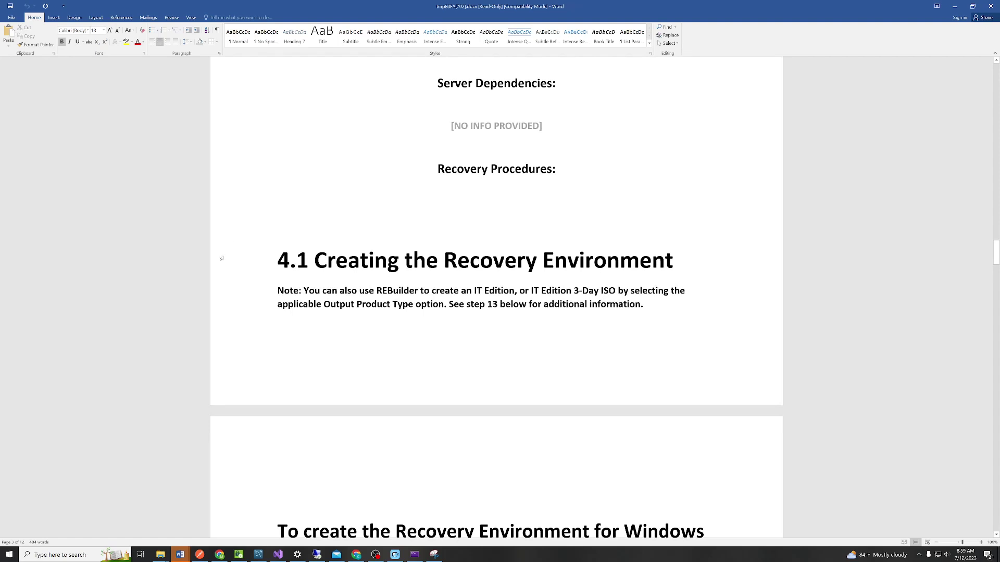
scroll(221, 259, "down", 2)
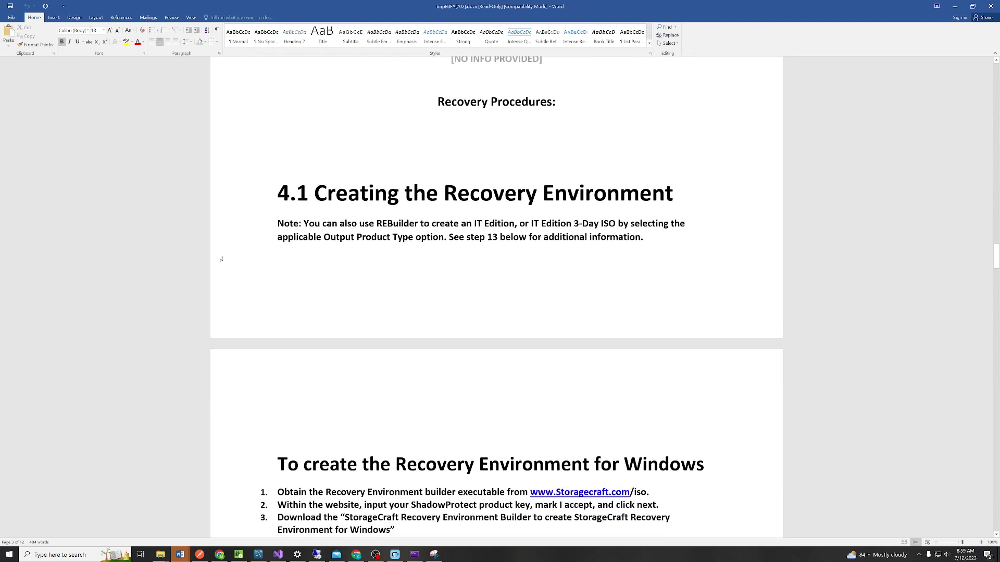
scroll(221, 259, "down", 10)
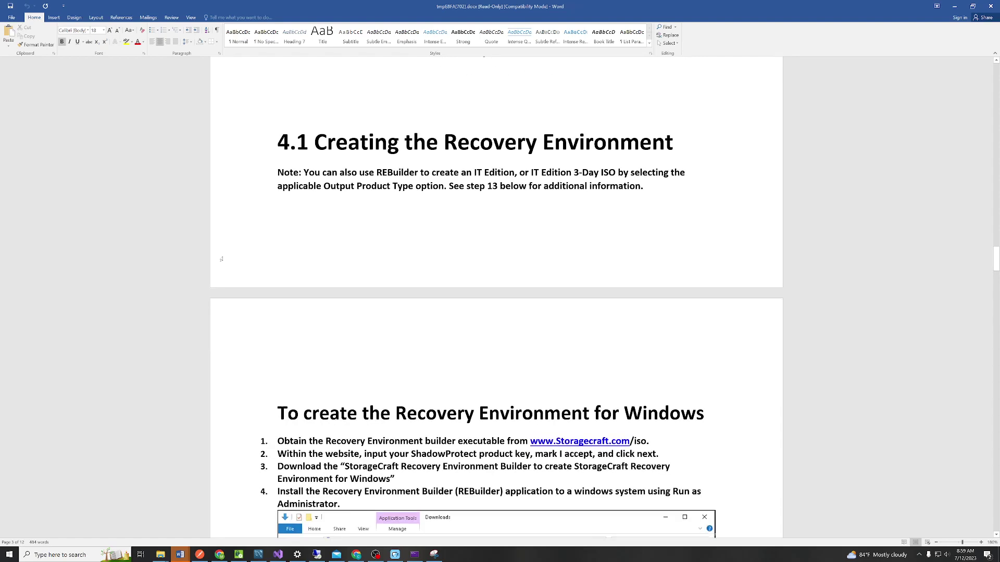
scroll(222, 259, "down", 15)
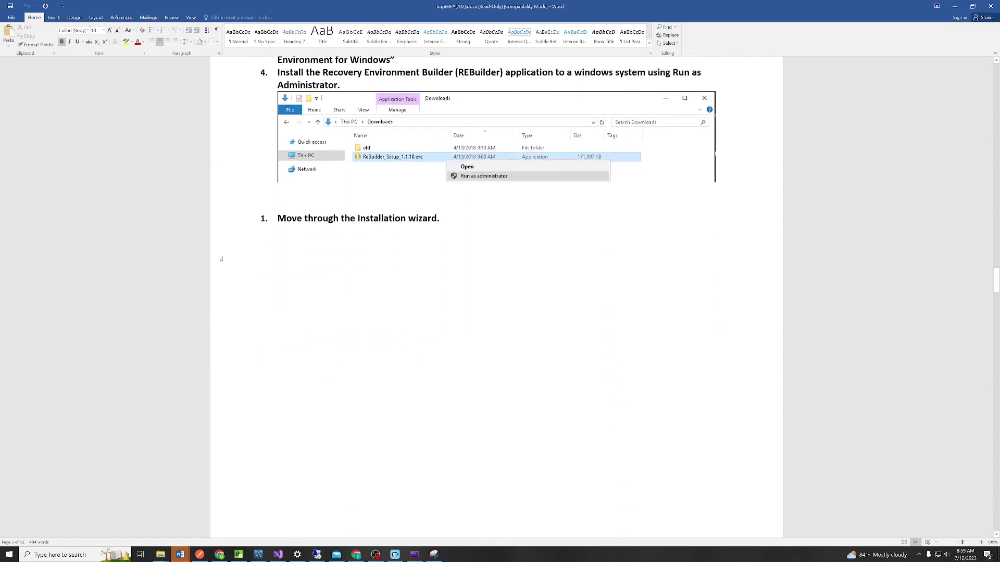
scroll(221, 259, "down", 15)
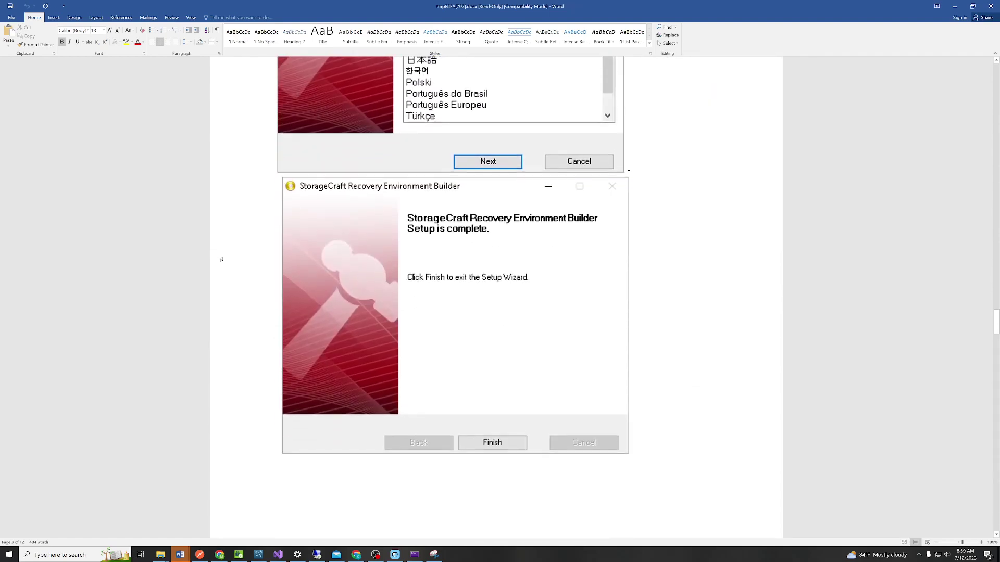
scroll(222, 259, "down", 15)
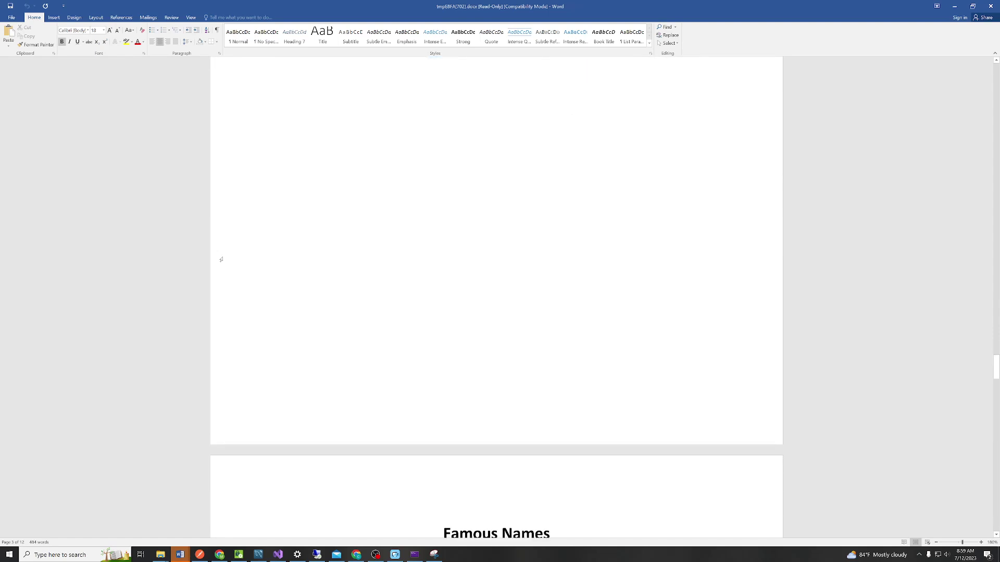
scroll(221, 258, "down", 1)
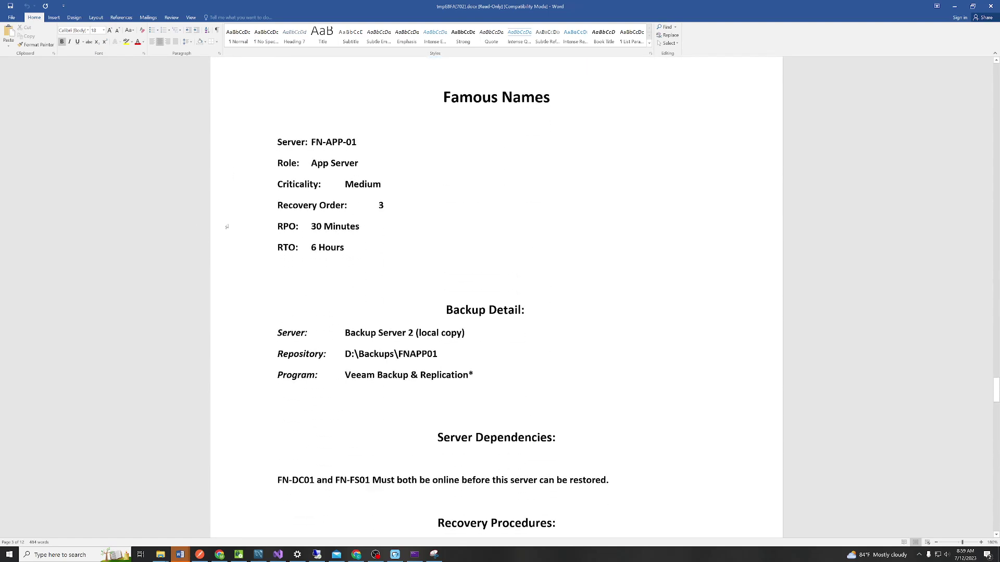
scroll(227, 227, "down", 5)
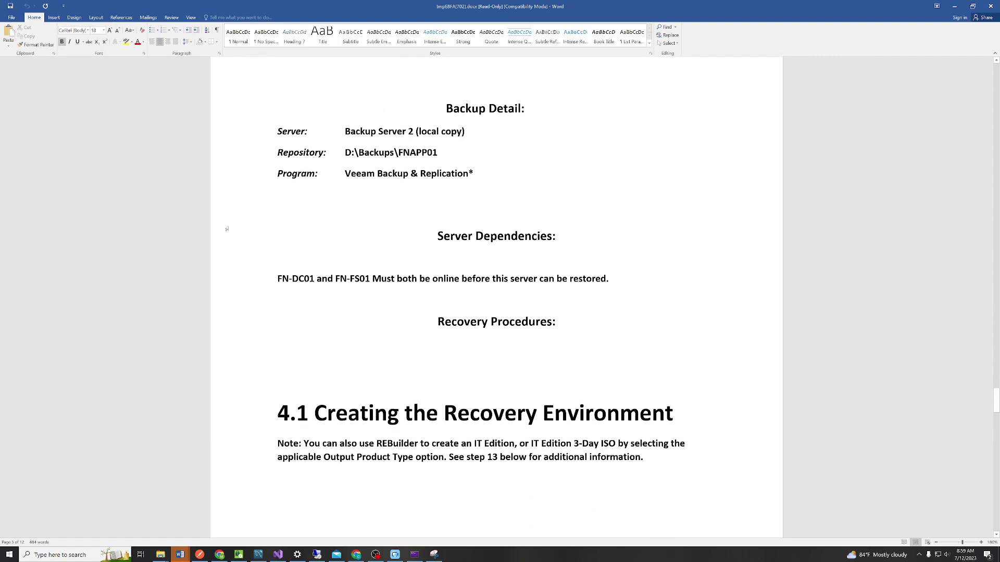
scroll(227, 229, "down", 3)
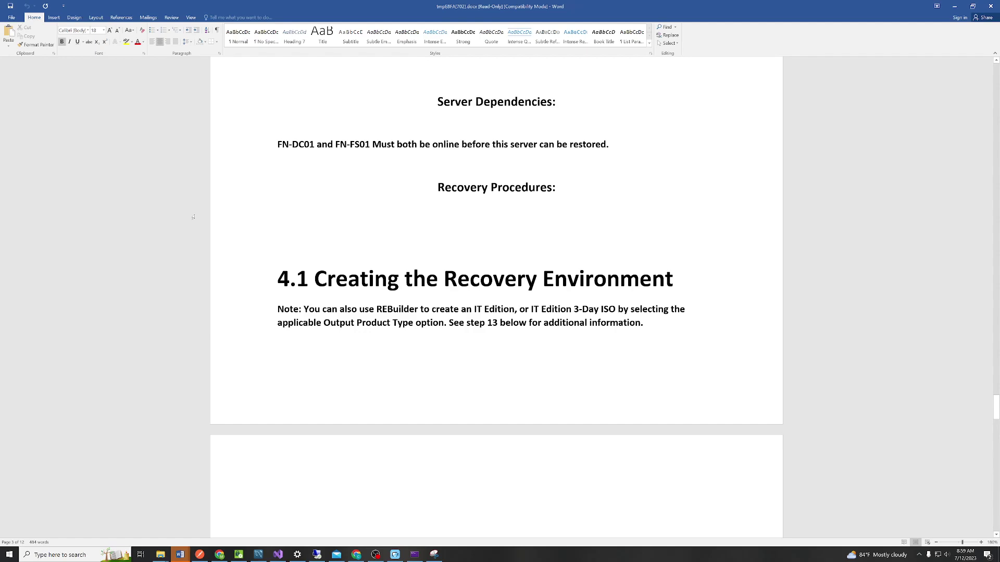
scroll(193, 217, "down", 4)
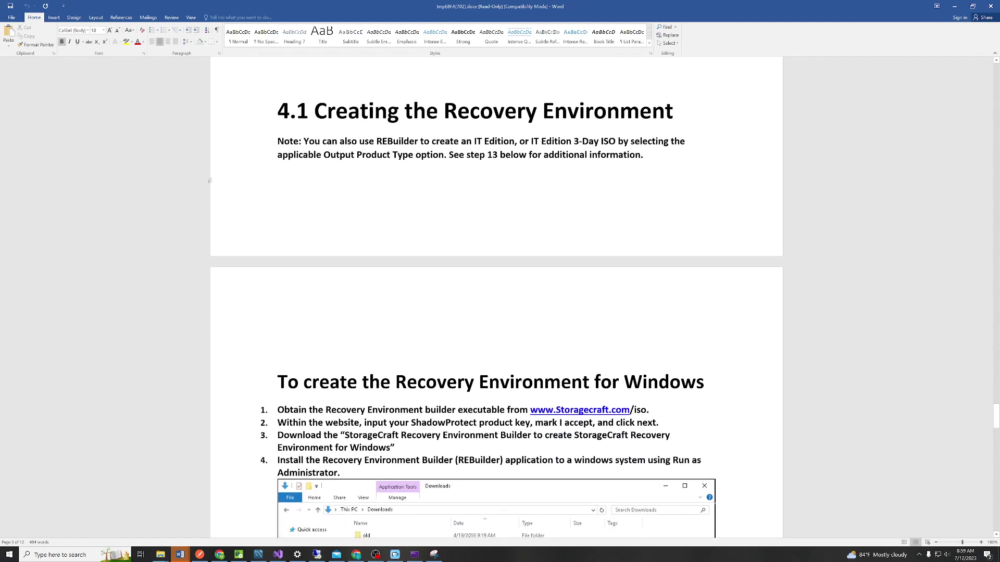
scroll(212, 251, "down", 19)
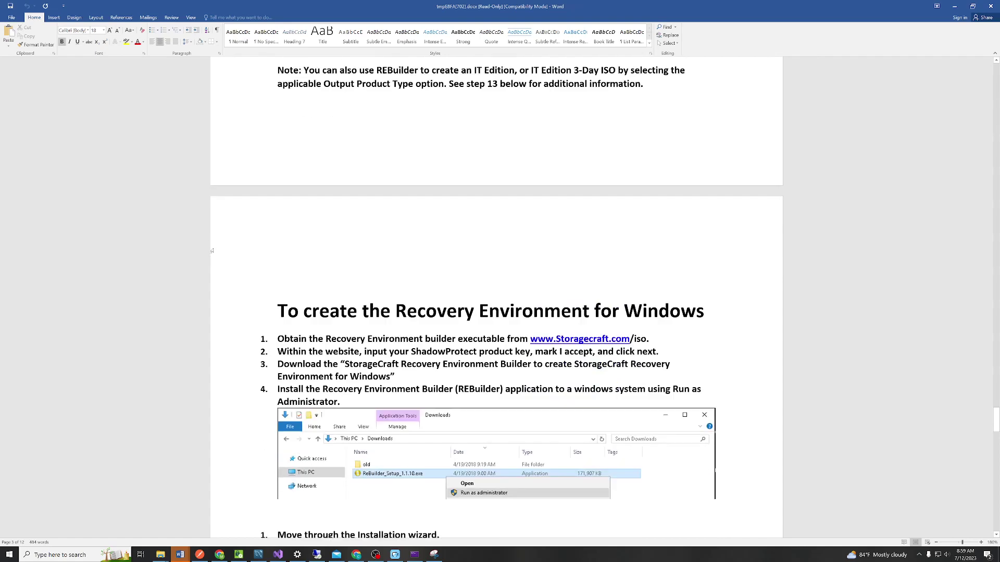
scroll(211, 253, "down", 20)
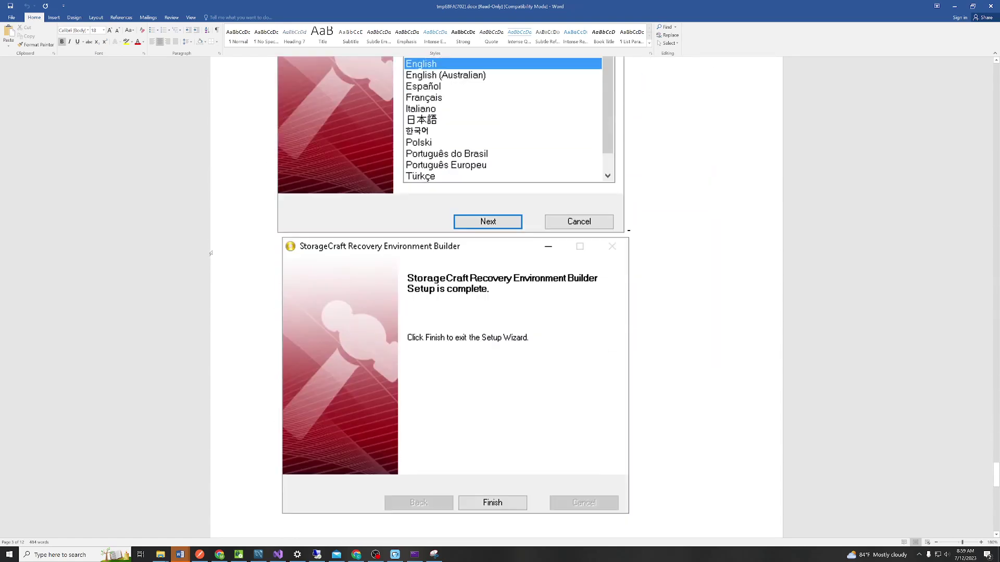
scroll(211, 254, "down", 10)
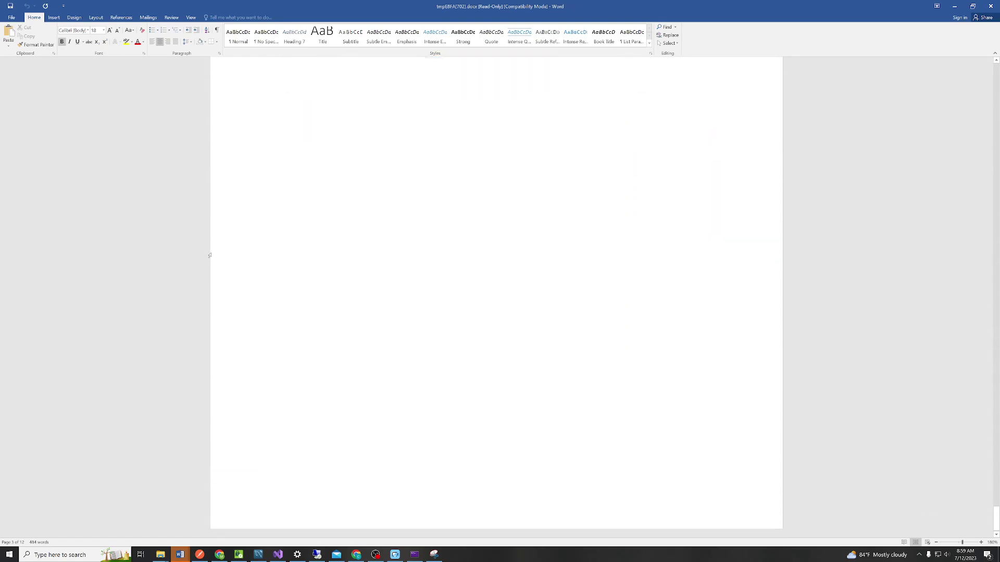
scroll(210, 254, "up", 20)
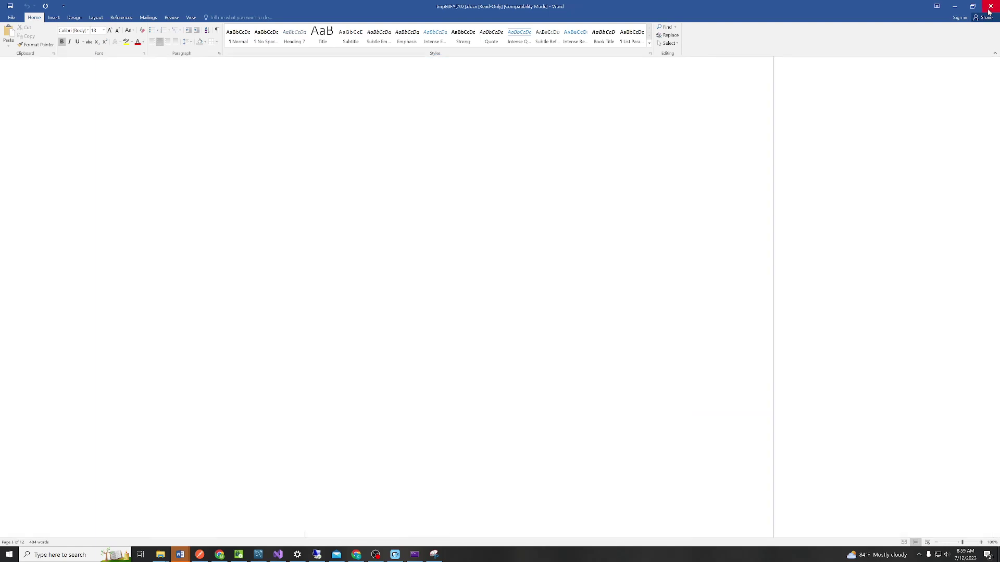
Close Word and the article, then clear and save FN-APP-01's recovery procedures
left_click(989, 7)
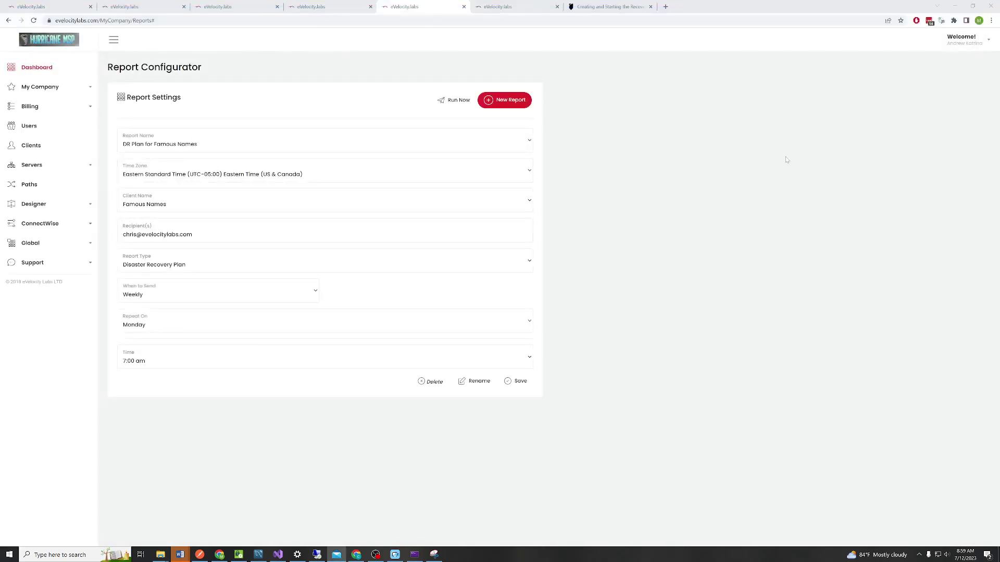
left_click(151, 7)
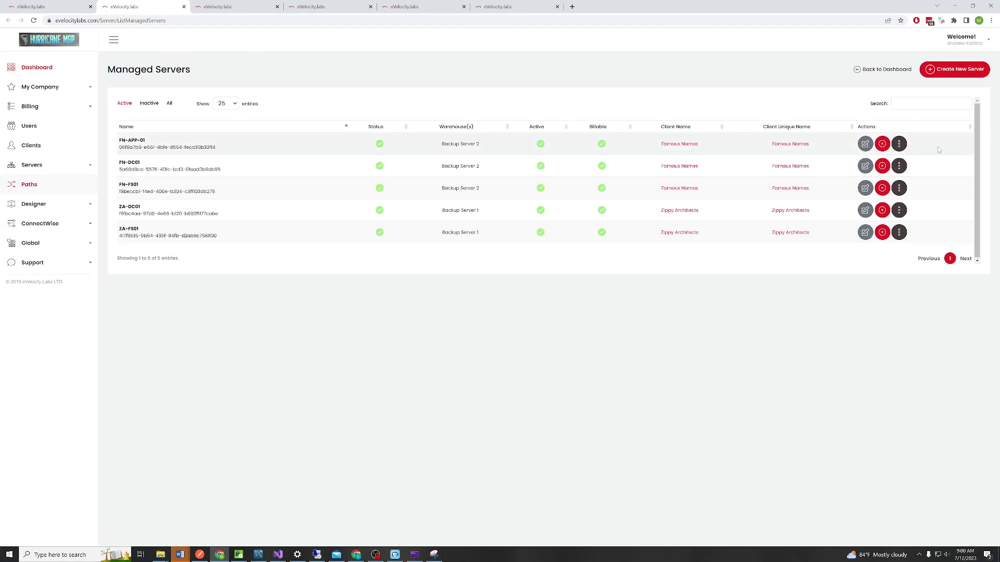
left_click(898, 144)
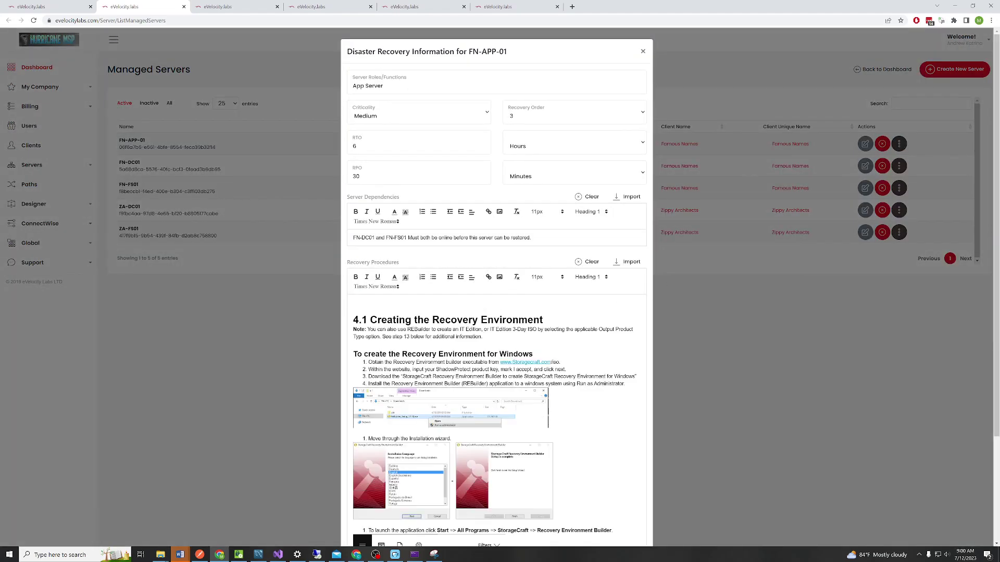
left_click(586, 264)
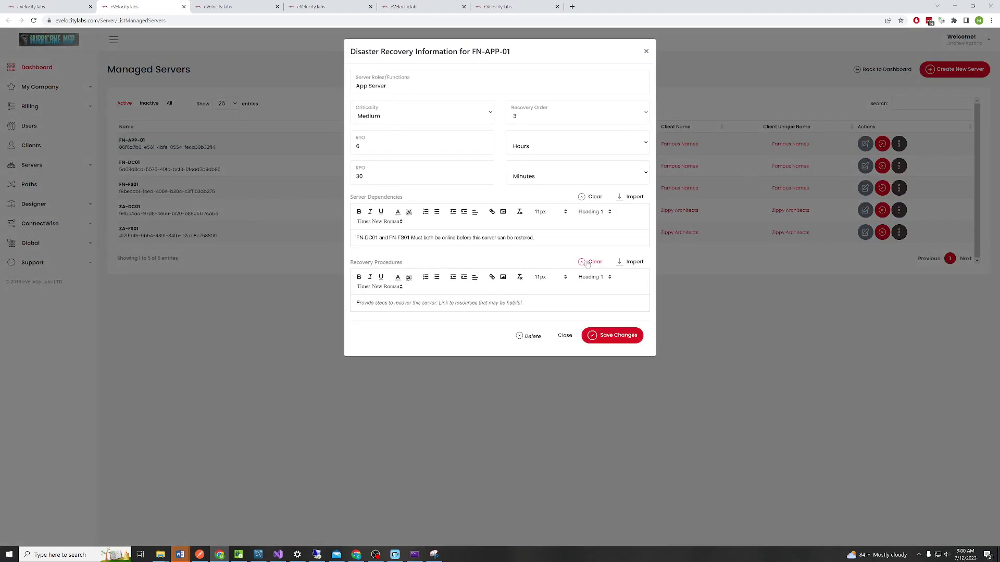
left_click(604, 336)
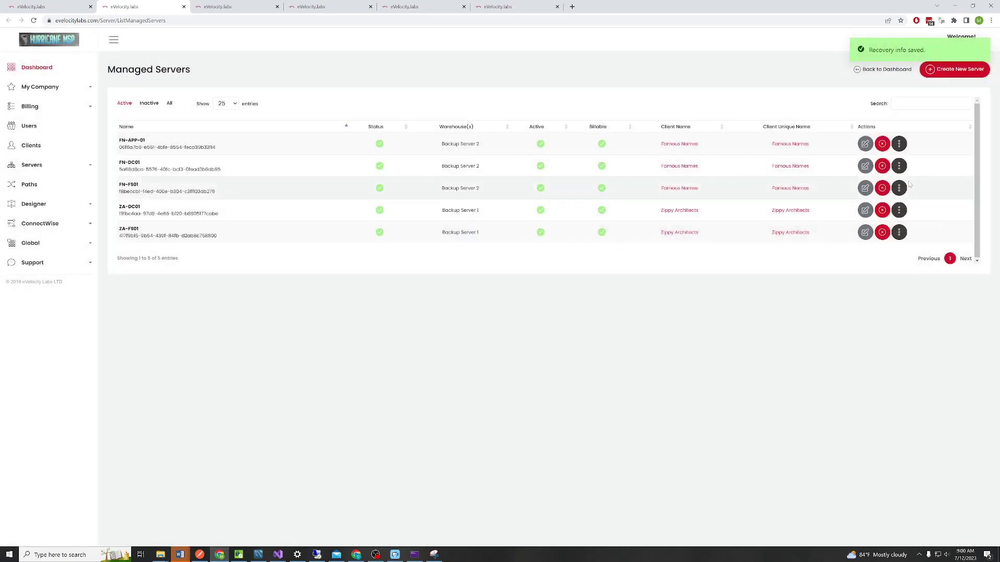
Clear and save the recovery procedures of FN-DC01 and FN-FS01, then return to DR Planning
left_click(899, 165)
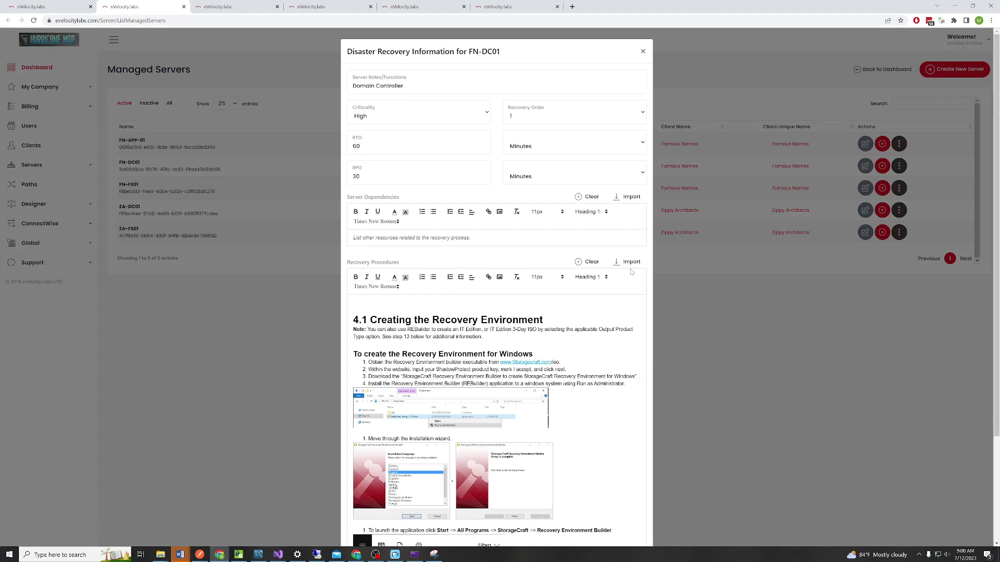
left_click(588, 266)
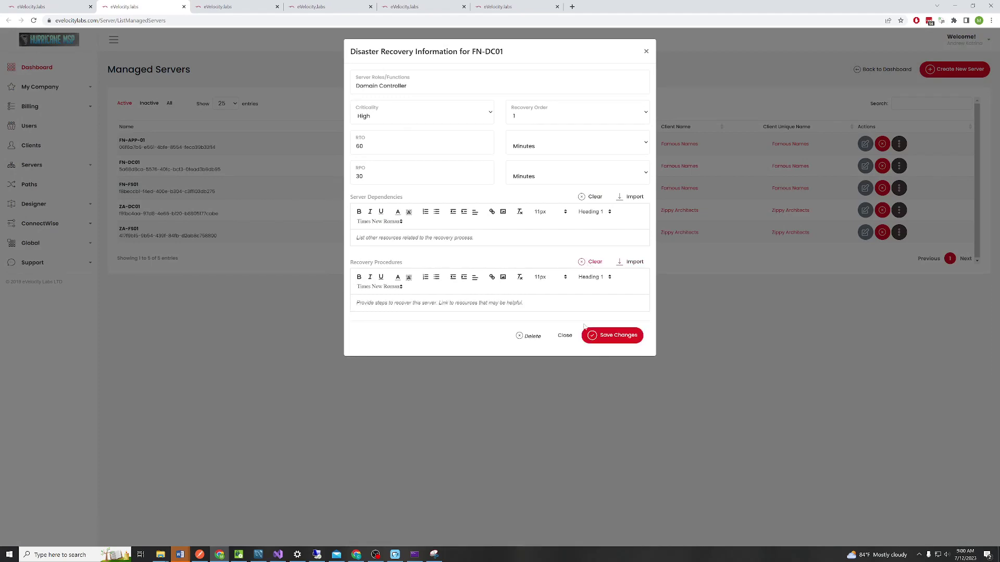
left_click(608, 339)
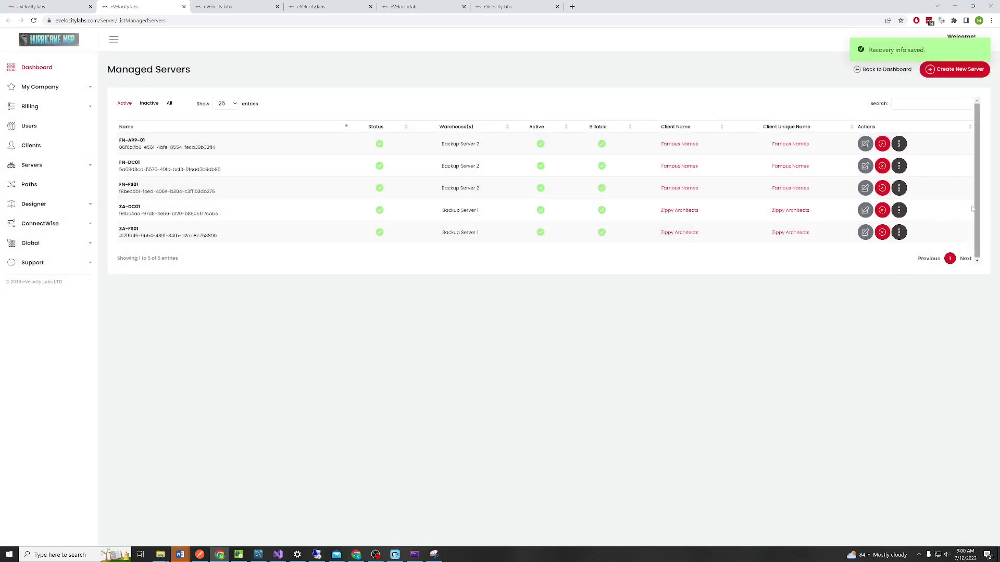
left_click(899, 188)
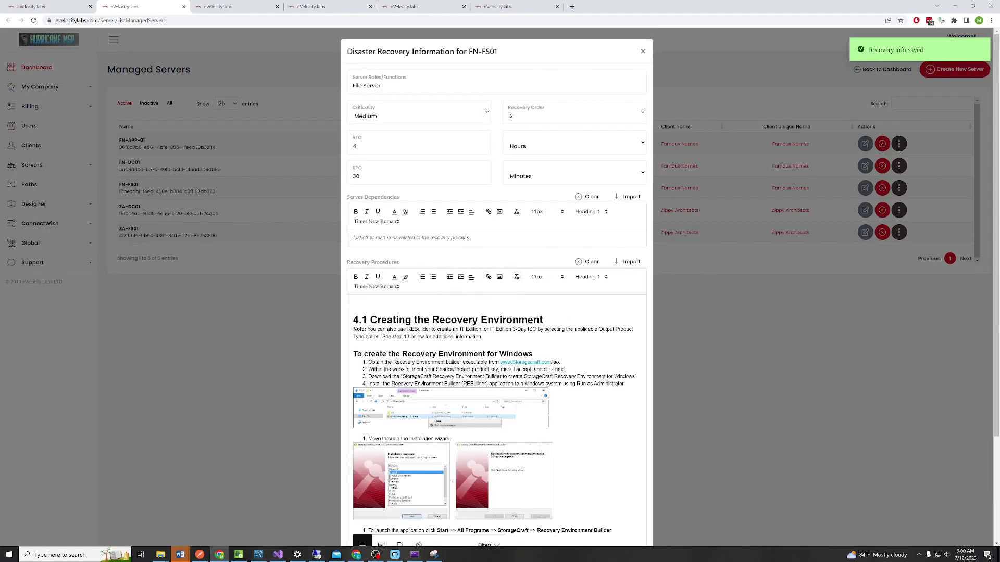
left_click(590, 263)
left_click(606, 339)
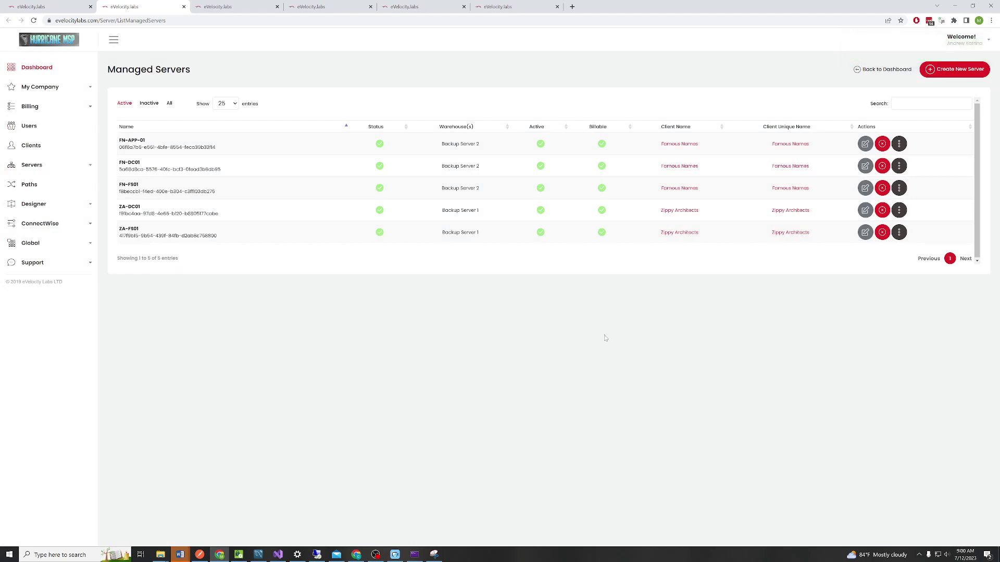
key("ctrl+4")
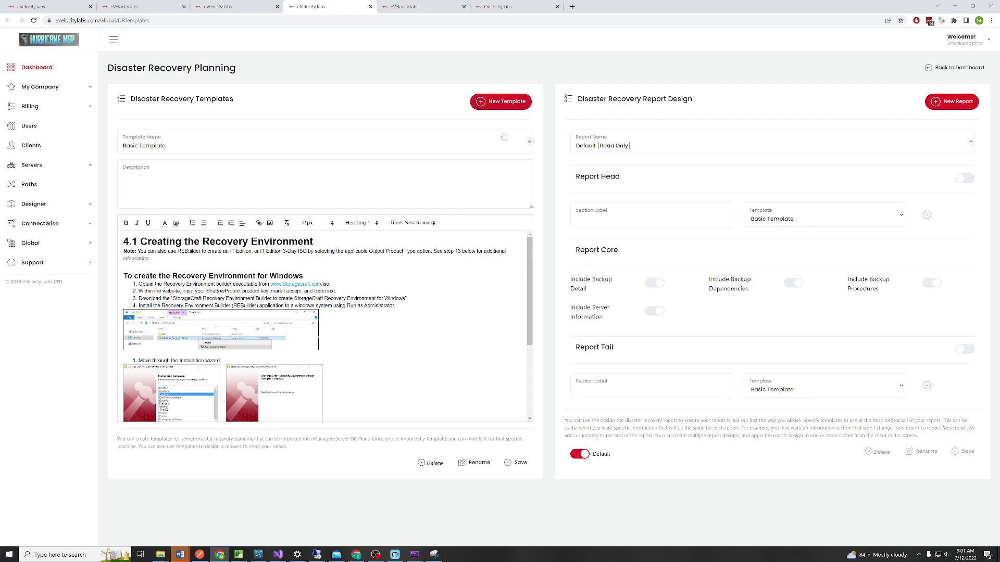
Create a template named 'StorageCraft Recovery Environment' and start a second one named 'Famous…'
left_click(518, 104)
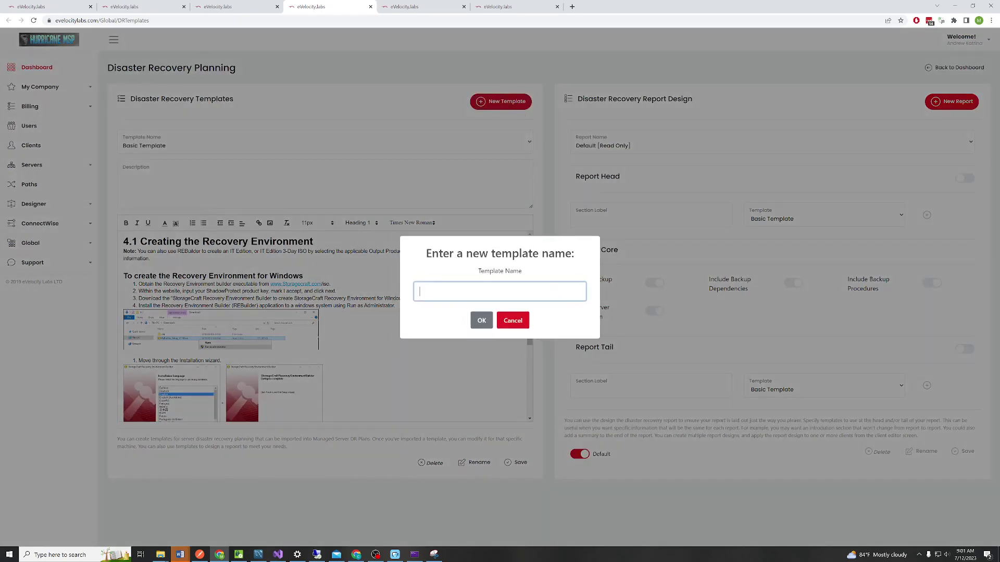
type("StorageCraft Recovery Environment")
left_click(480, 320)
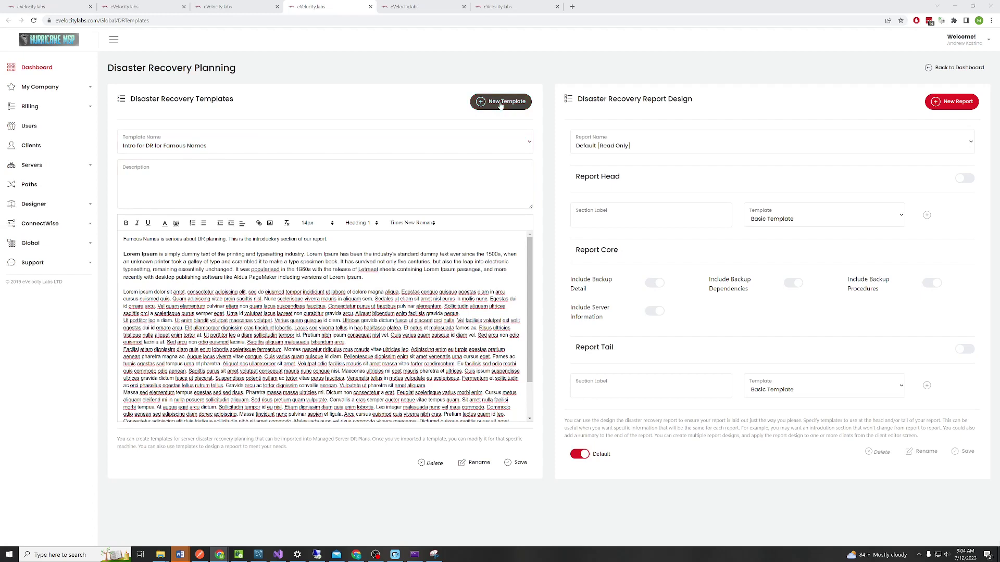
left_click(501, 102)
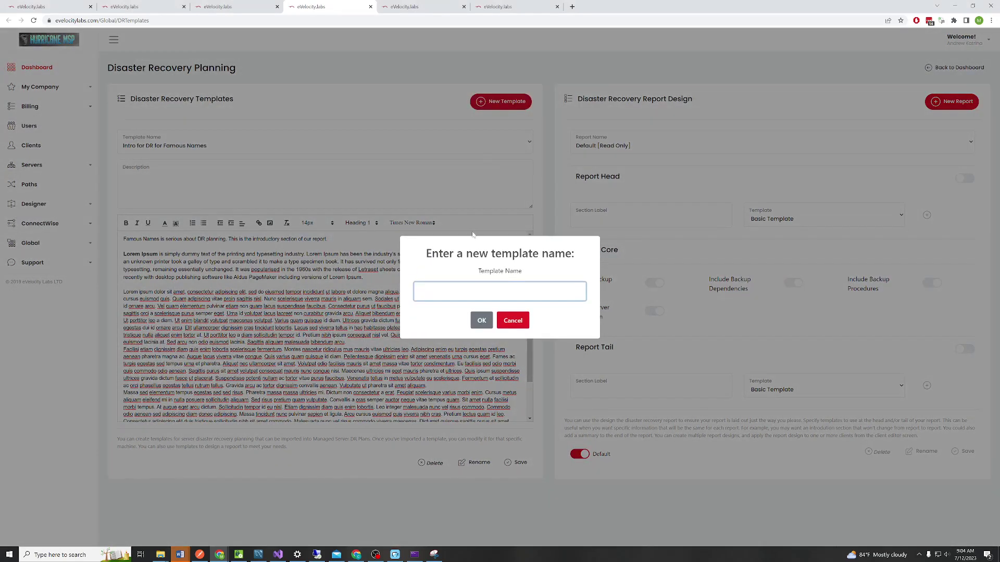
type("Famous")
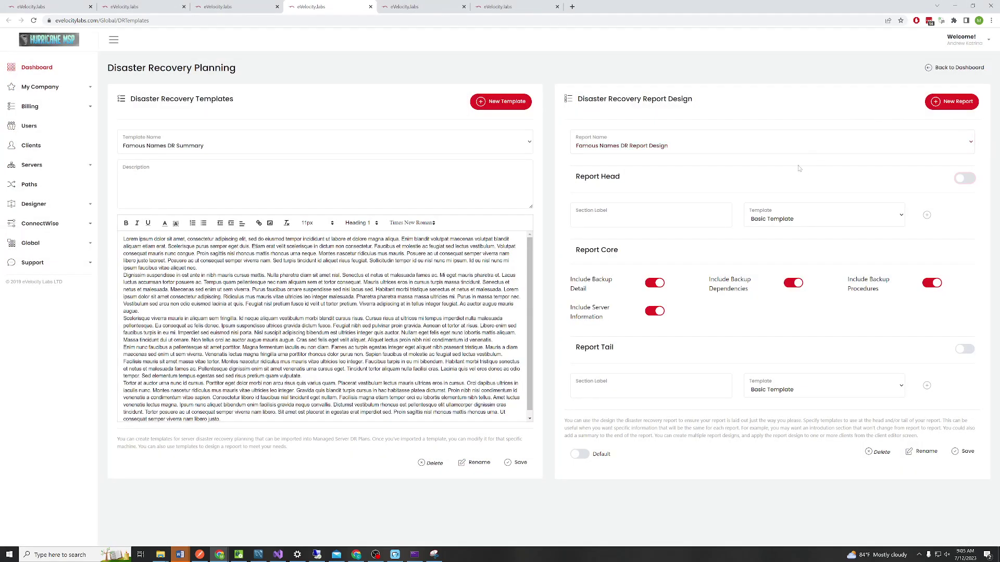
Add a report head section using Intro for DR for Famous Names, labelled Intro
left_click(964, 179)
left_click(850, 219)
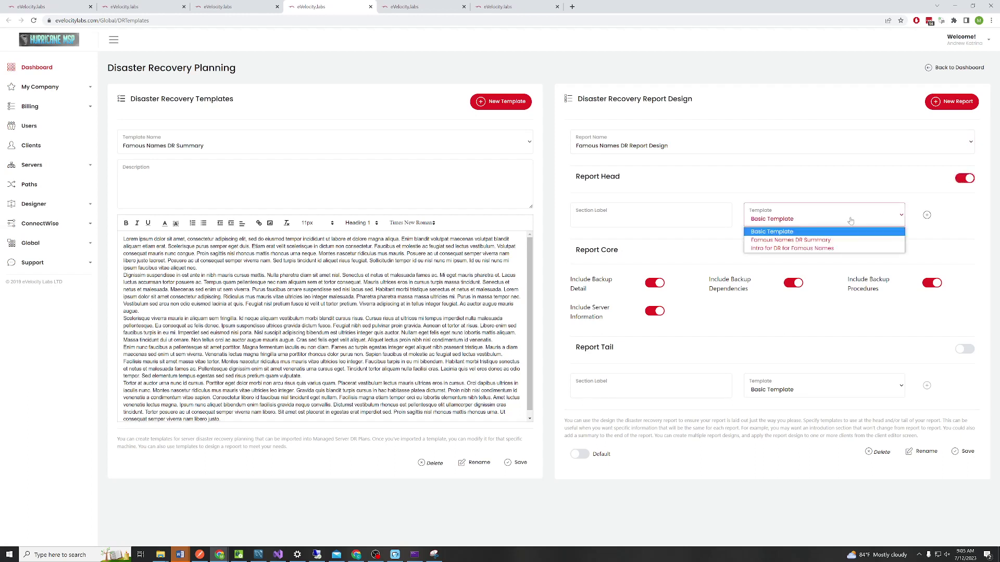
left_click(830, 250)
left_click(712, 224)
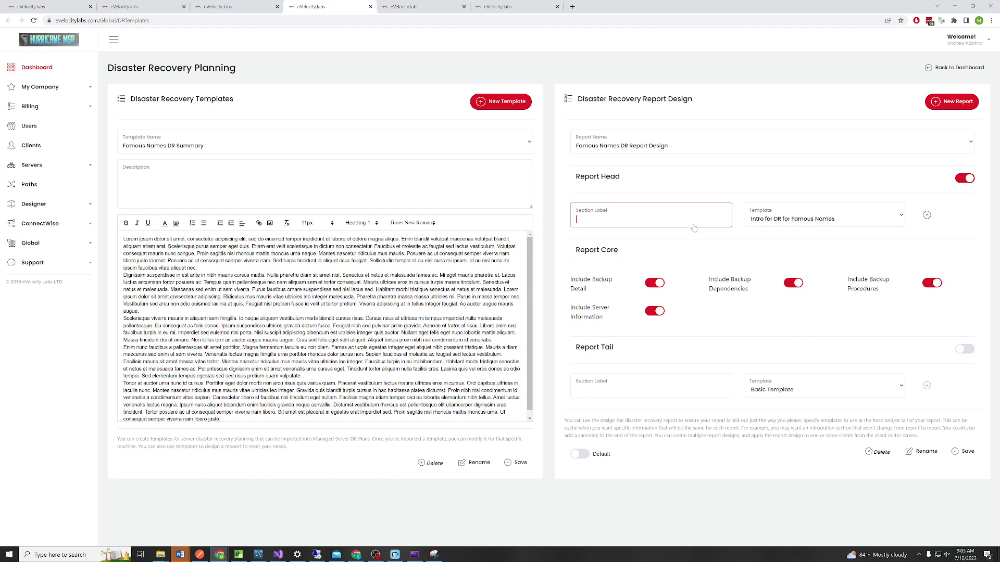
type("Intro =")
left_click(754, 234)
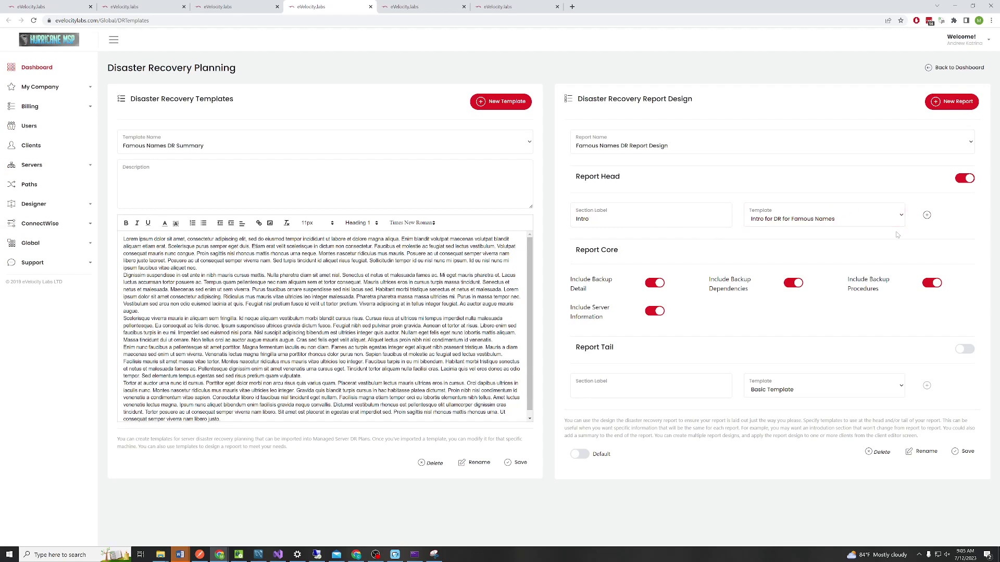
Add a second head section with Basic Template, labelled 'Recovery Info'
left_click(926, 216)
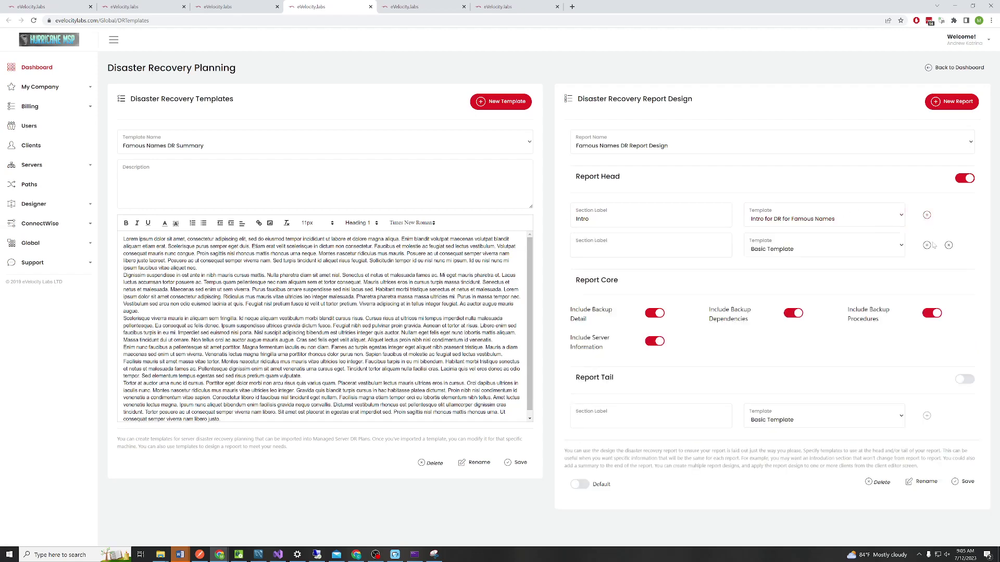
left_click(821, 246)
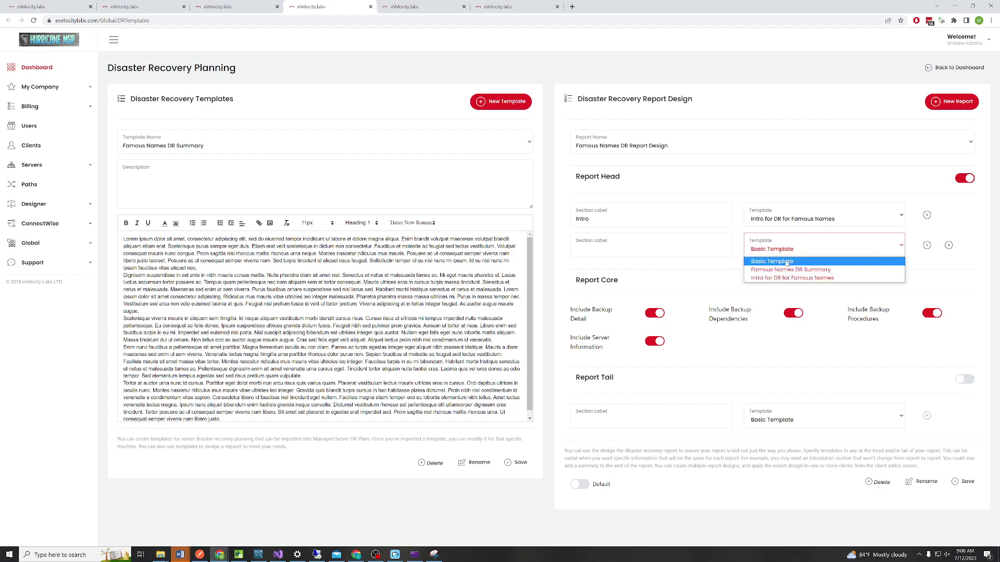
left_click(786, 262)
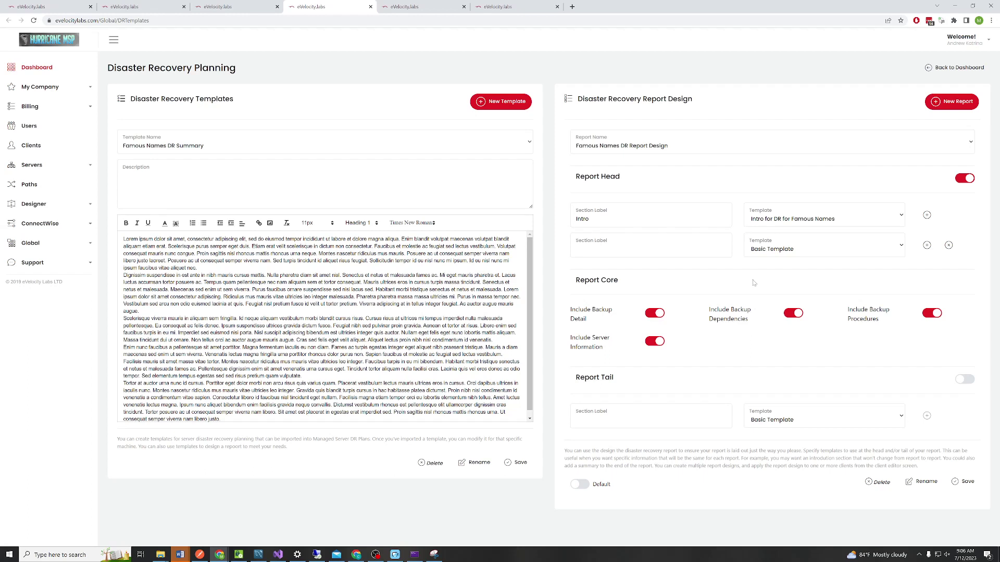
left_click(577, 253)
type("Recovery Info")
Enable the report tail with Famous Names DR Summary labelled 'Summary', and save the design
left_click(966, 382)
left_click(823, 419)
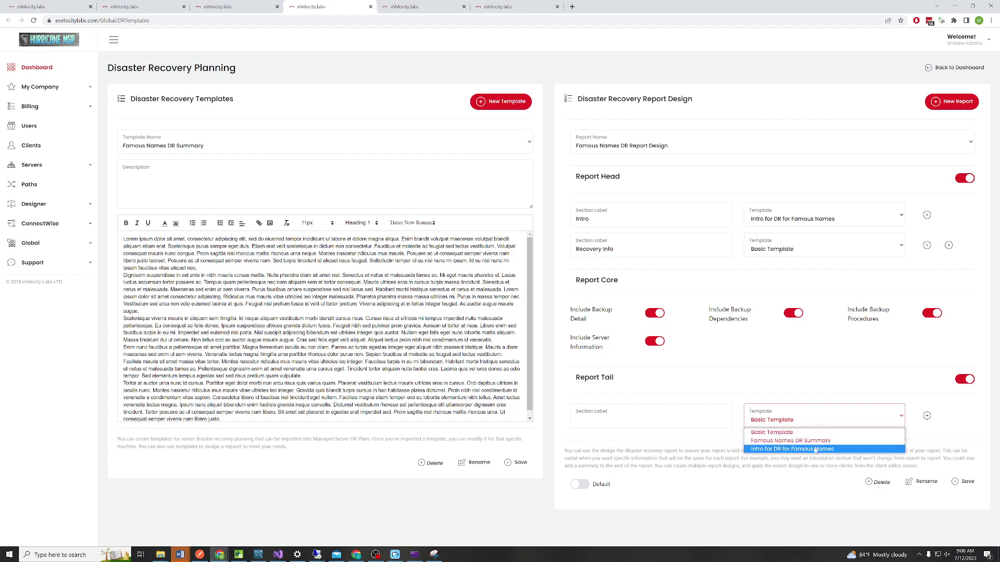
left_click(813, 441)
left_click(663, 420)
type("Summary")
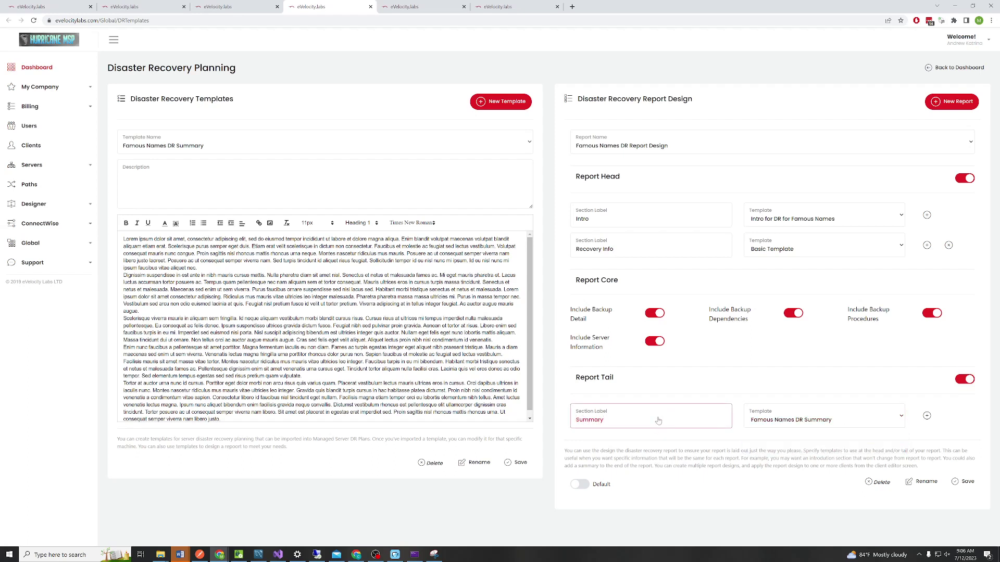
left_click(964, 483)
Check the Intro for DR for Famous Names template, then the Default and Famous Names DR report designs
left_click(309, 150)
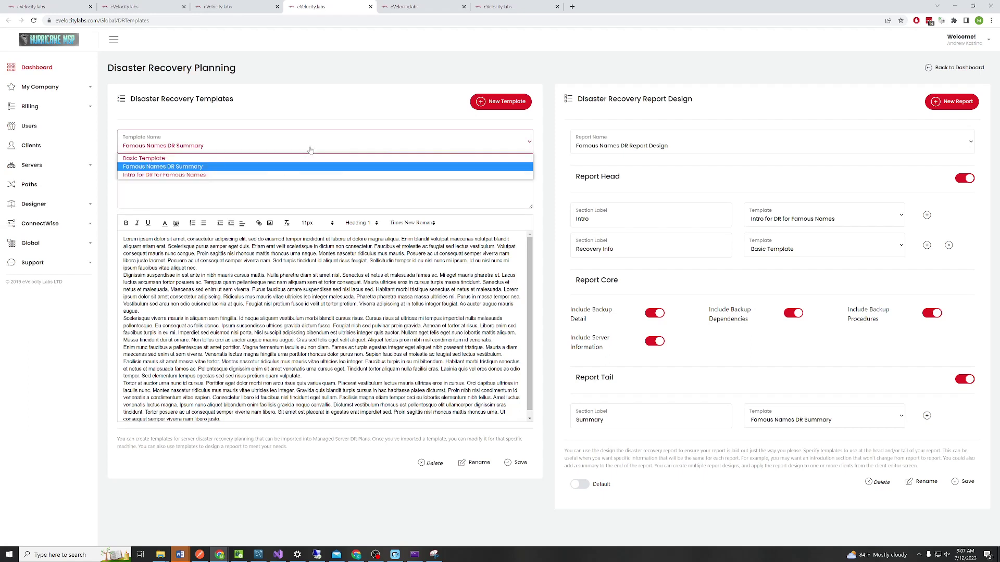
left_click(290, 175)
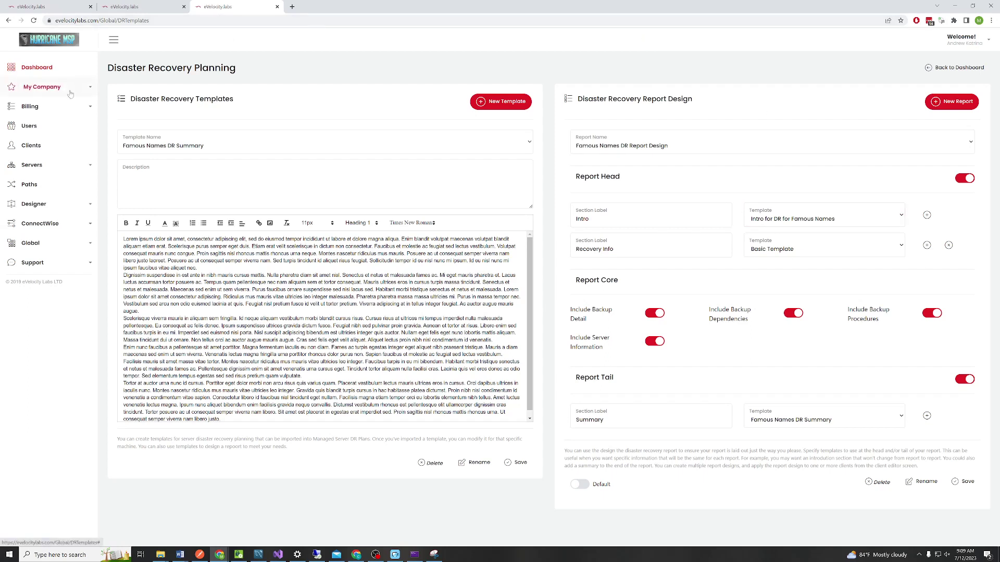
left_click(686, 148)
left_click(680, 159)
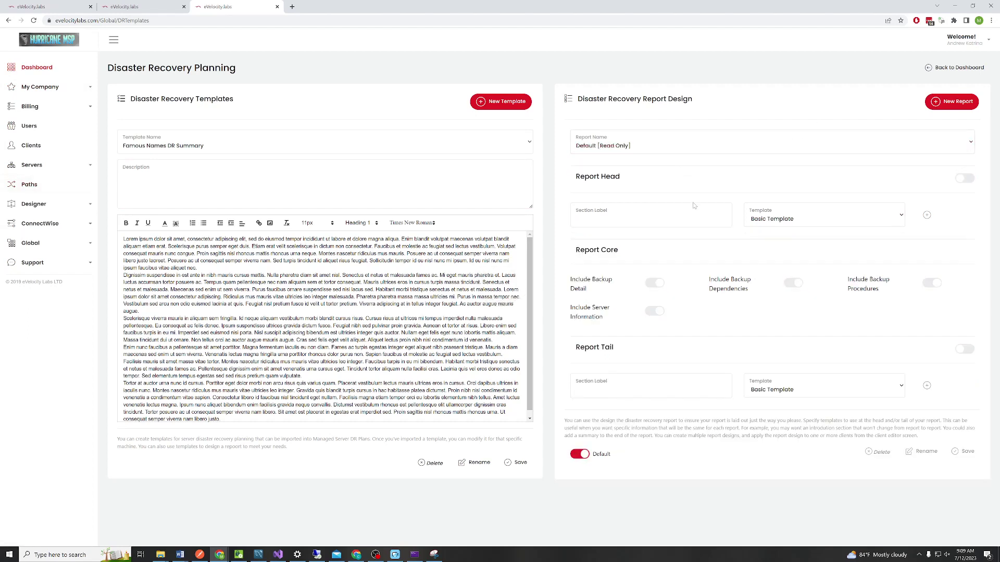
left_click(714, 145)
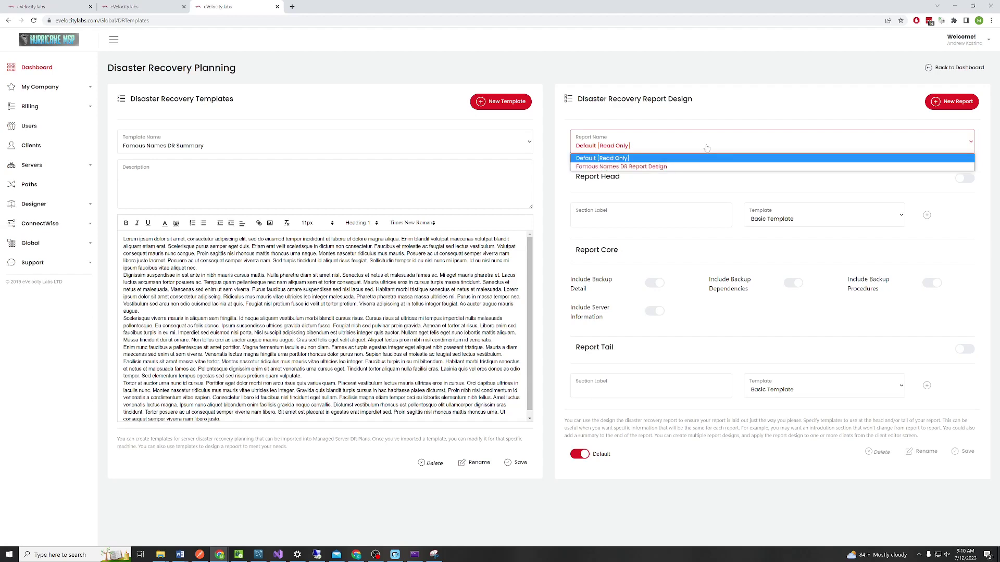
left_click(696, 167)
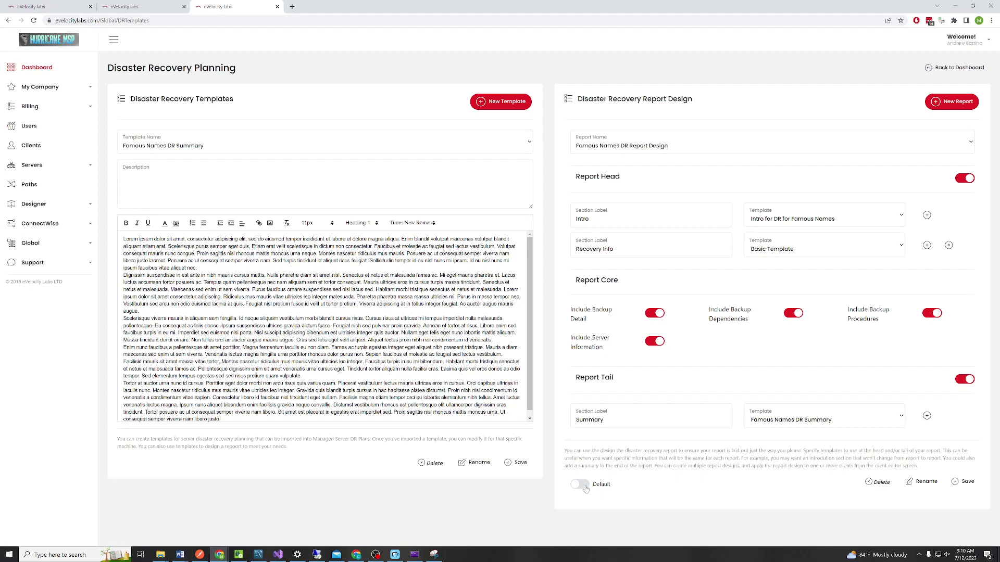
Open the Clients page in a new browser tab and switch to it
right_click(23, 145)
left_click(62, 152)
left_click(312, 6)
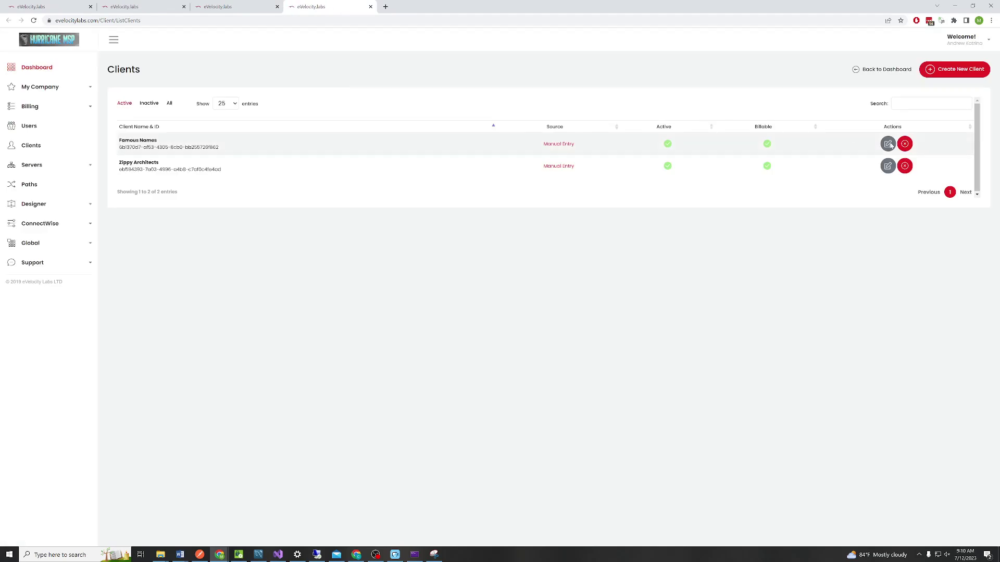
Enable Disaster Recovery Report for Famous Names with Famous Names DR Report Design and save the changes
left_click(888, 144)
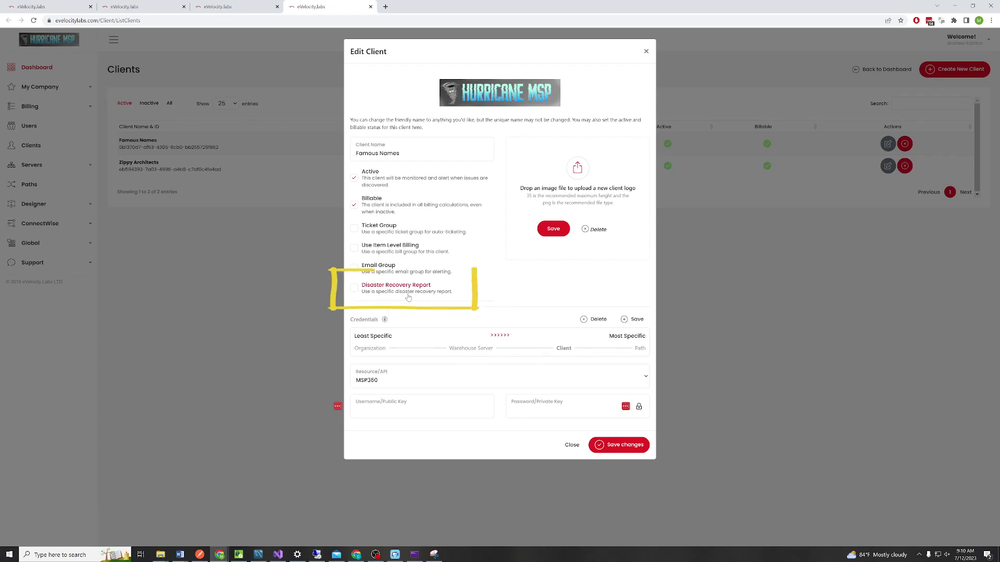
left_click(374, 294)
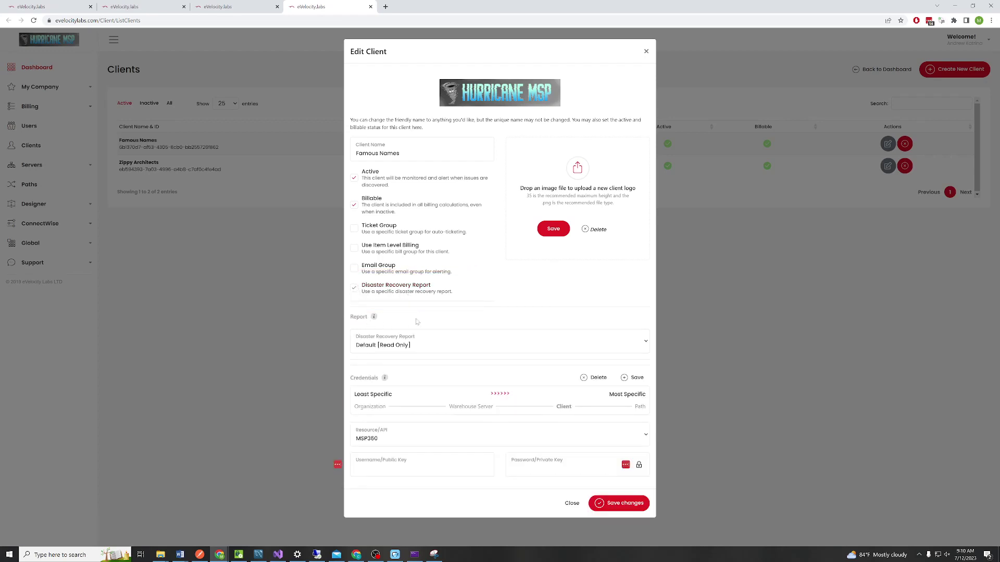
left_click(426, 351)
left_click(419, 365)
left_click(619, 504)
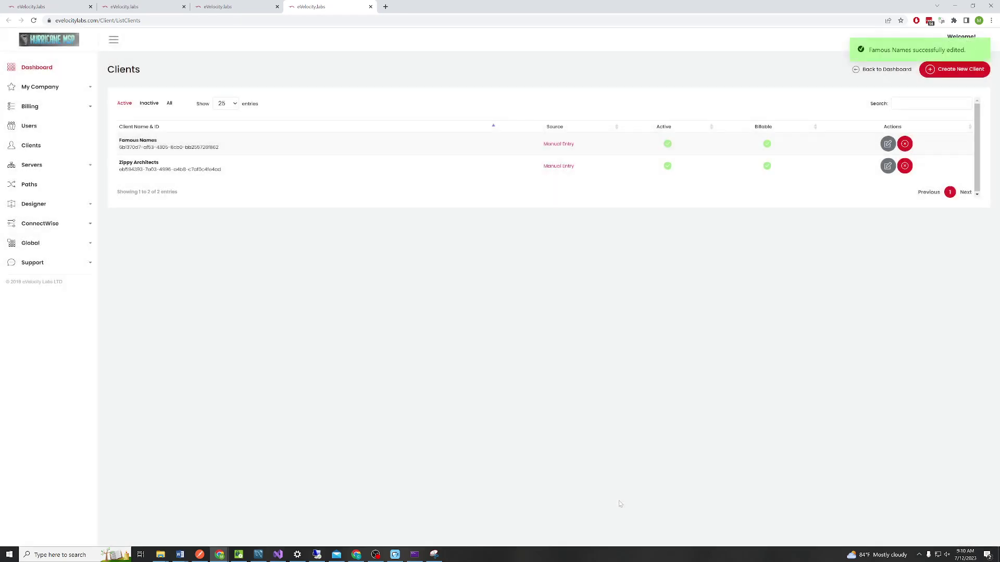
left_click(124, 6)
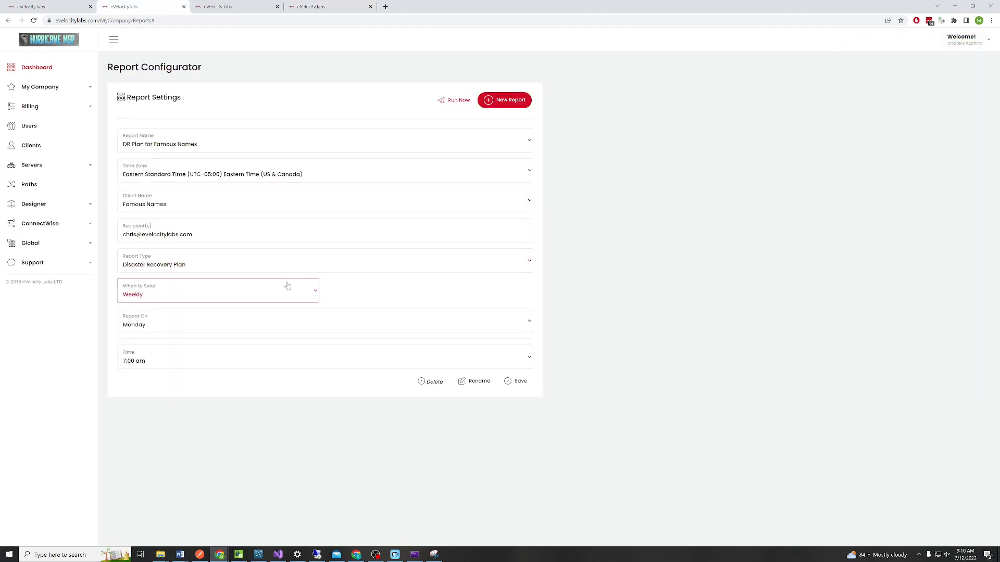
Run the DR Plan for Famous Names report, page through the Word output, then close Word
left_click(456, 103)
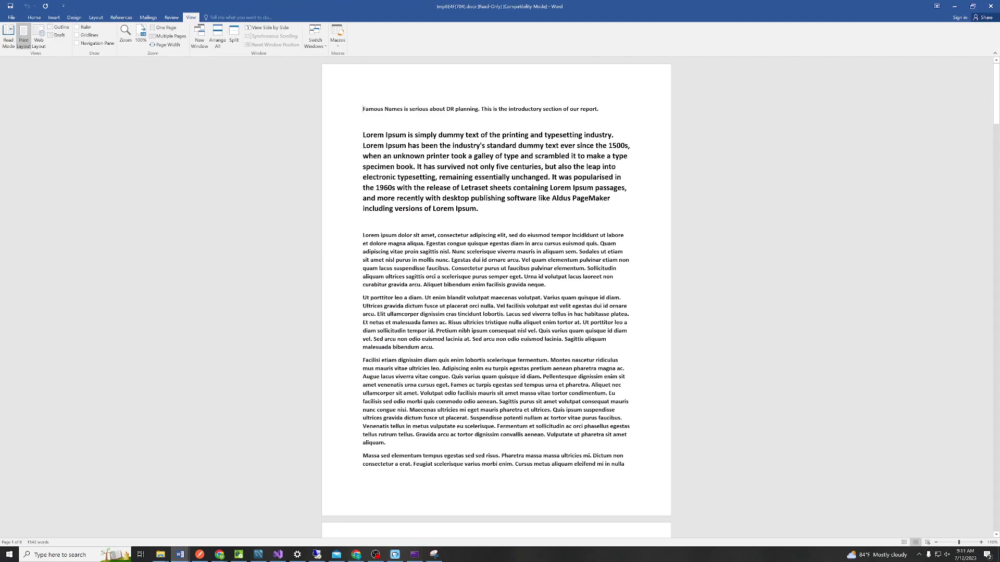
scroll(496, 297, "down", 8)
scroll(496, 297, "down", 4)
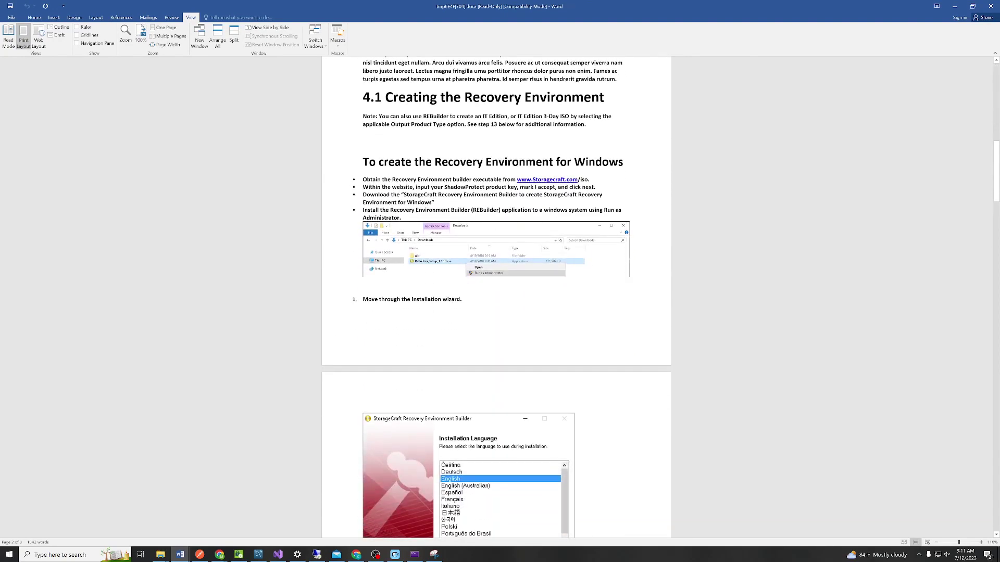
scroll(496, 297, "down", 10)
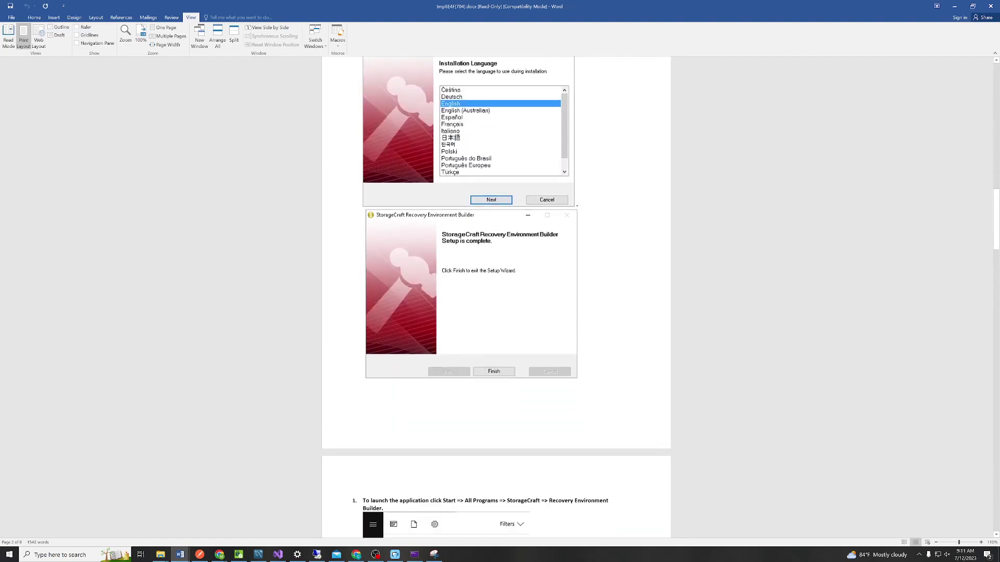
scroll(496, 297, "down", 10)
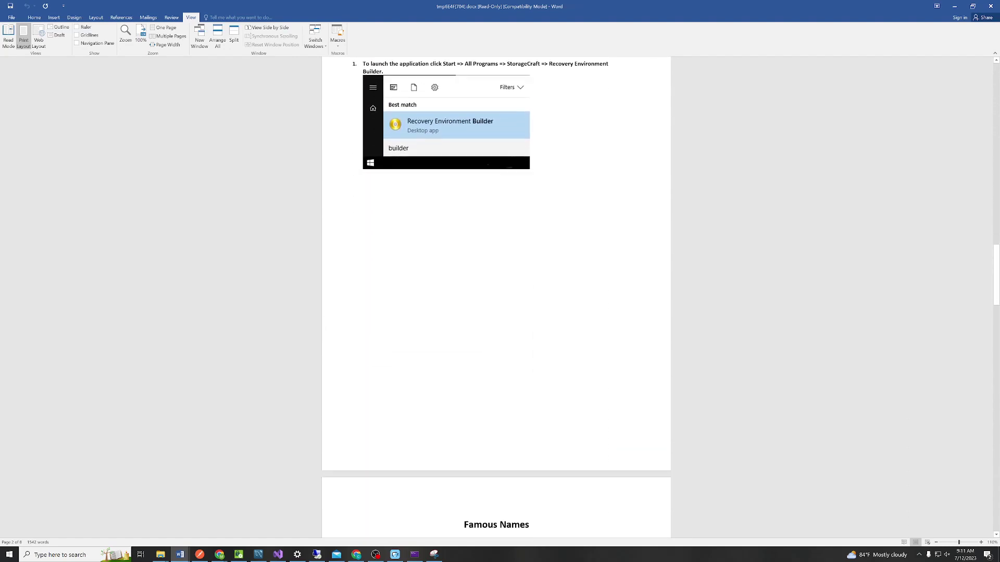
scroll(497, 297, "down", 5)
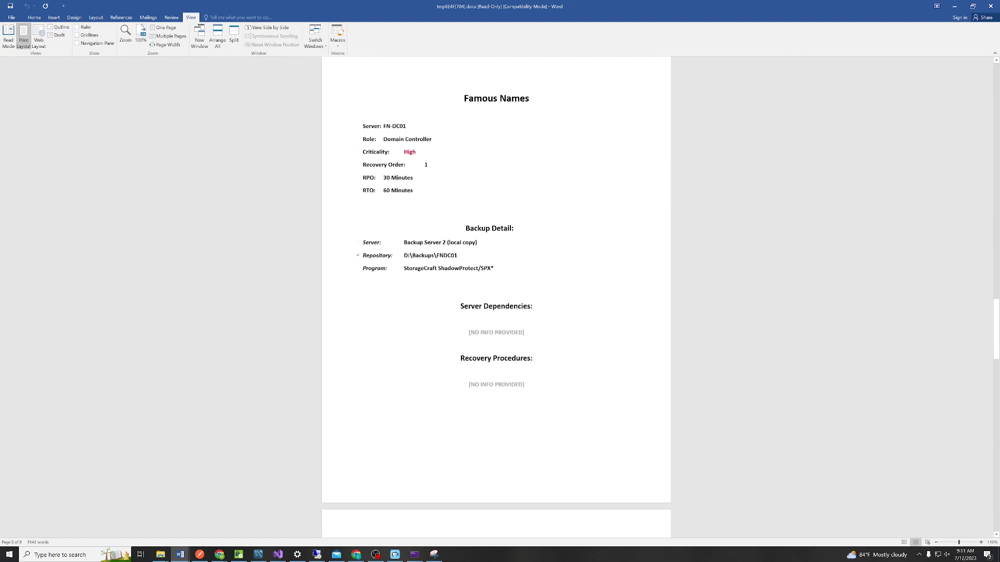
scroll(496, 297, "down", 9)
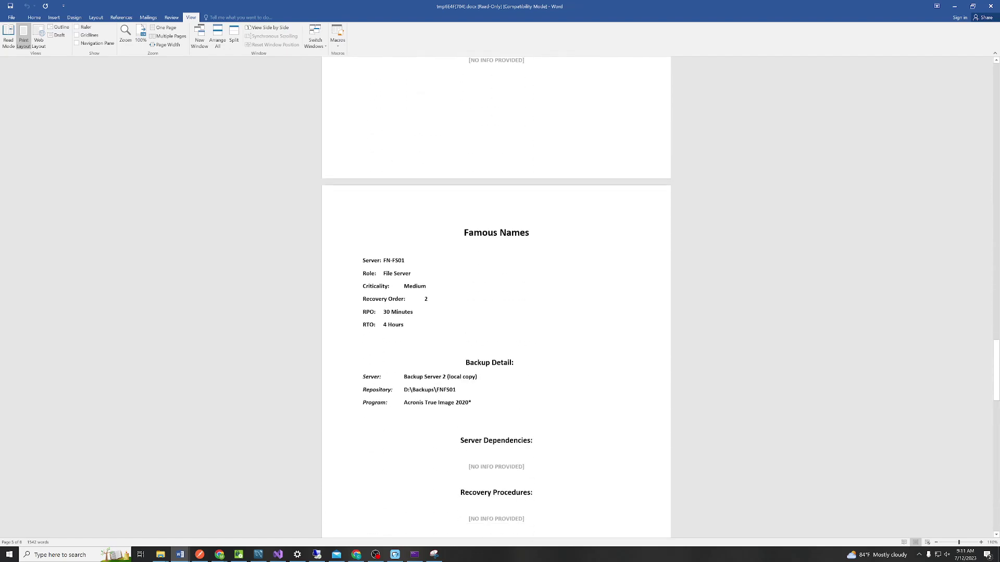
scroll(597, 267, "down", 8)
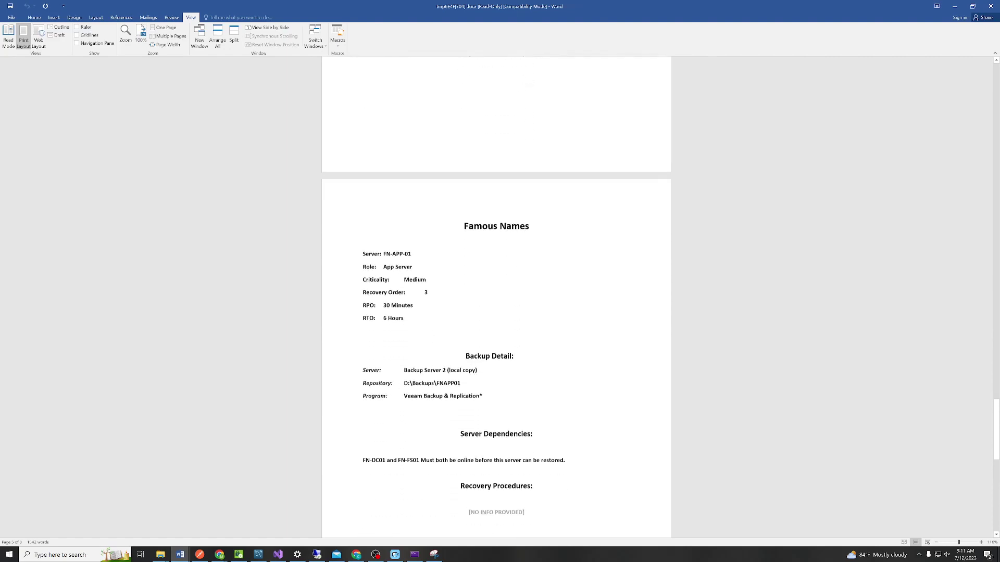
scroll(597, 267, "down", 4)
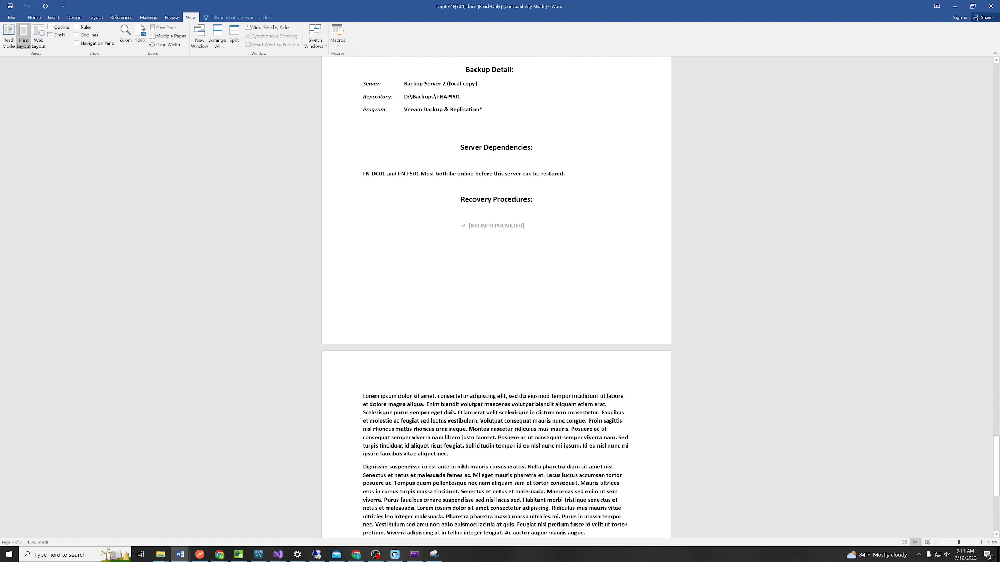
scroll(497, 225, "up", 12)
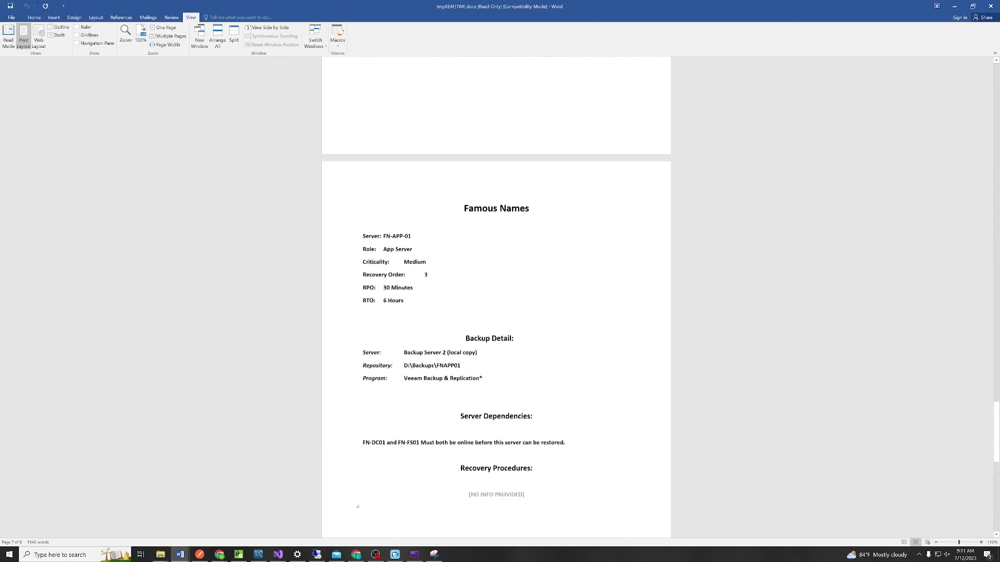
scroll(497, 297, "down", 7)
scroll(496, 296, "up", 1)
scroll(497, 296, "down", 7)
scroll(496, 297, "down", 2)
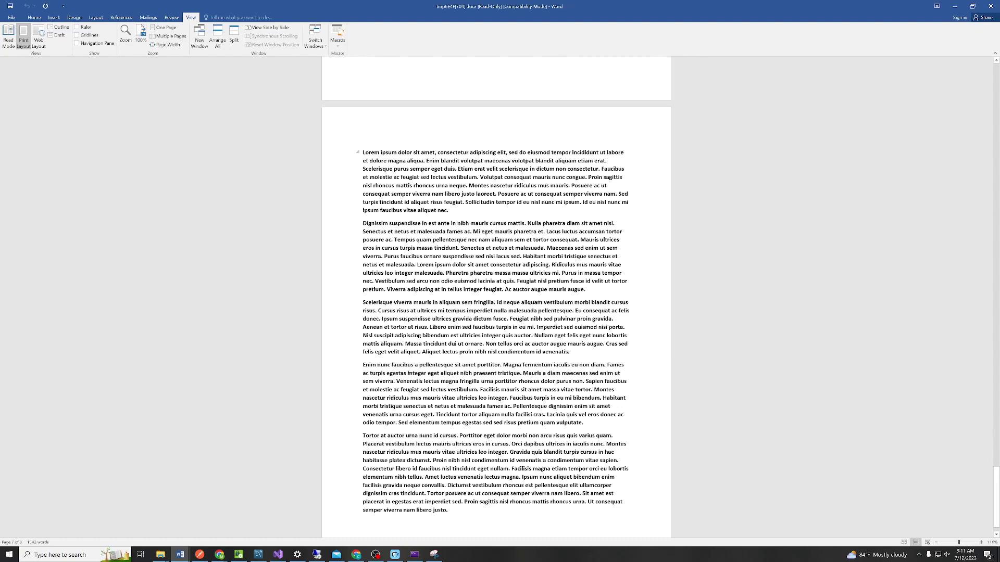
scroll(496, 297, "down", 1)
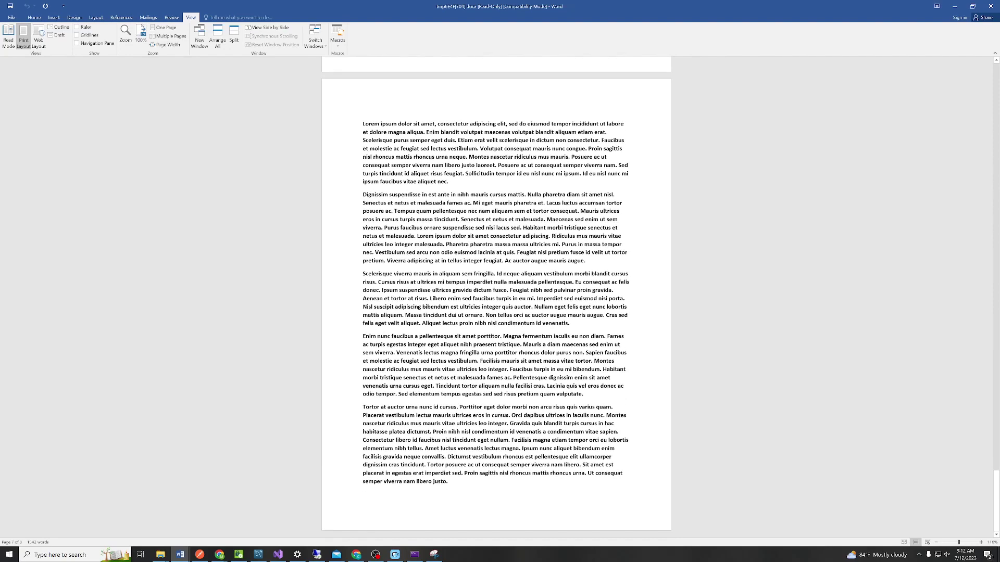
scroll(496, 296, "up", 6)
scroll(496, 297, "down", 12)
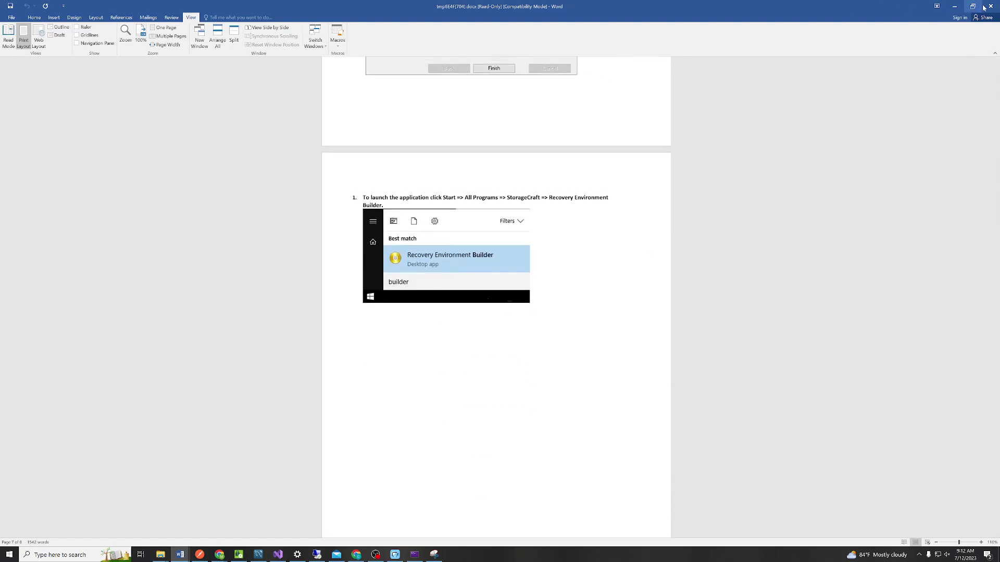
left_click(986, 6)
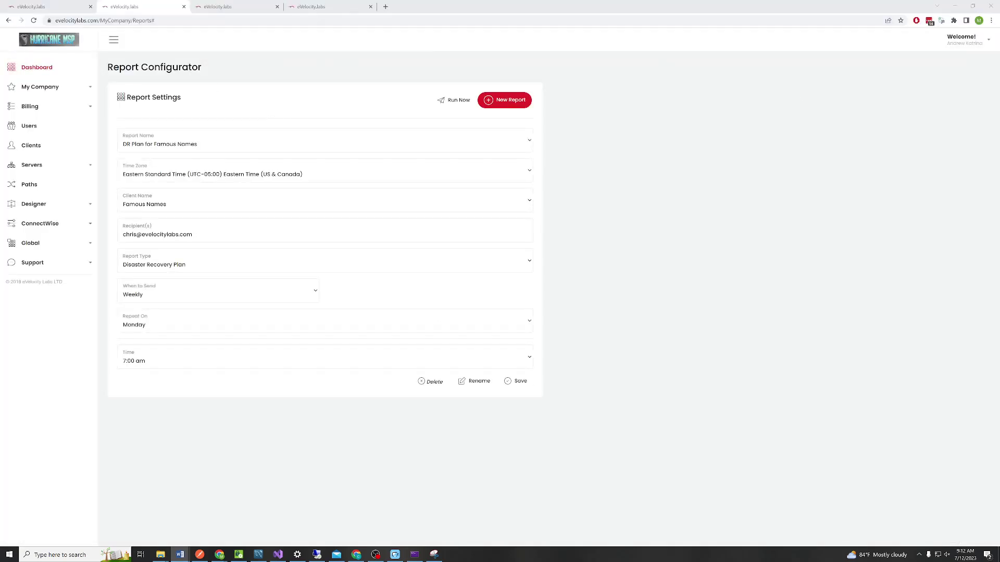
Save FN-APP-01's Recovery Procedures note pointing to the StorageCraft Recovery Instructions
key("alt+Tab")
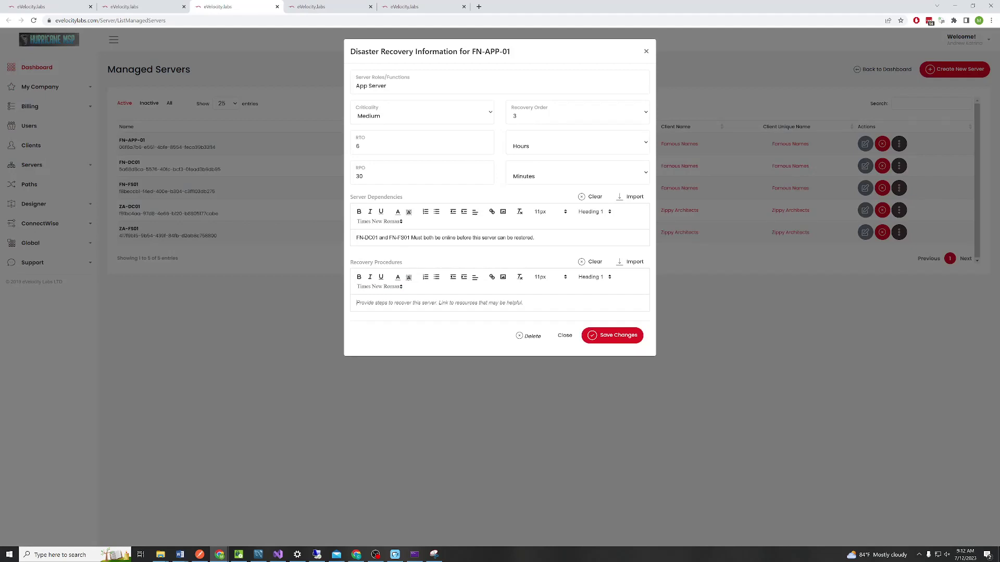
type("See the StorageCraft Recovery Instructions at the top of this to")
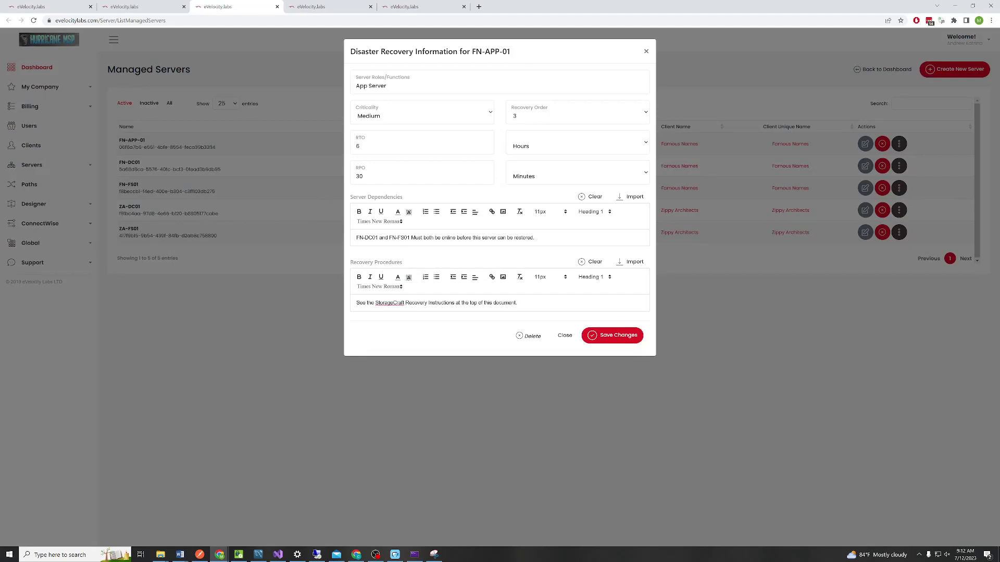
left_click_drag(517, 302, 288, 309)
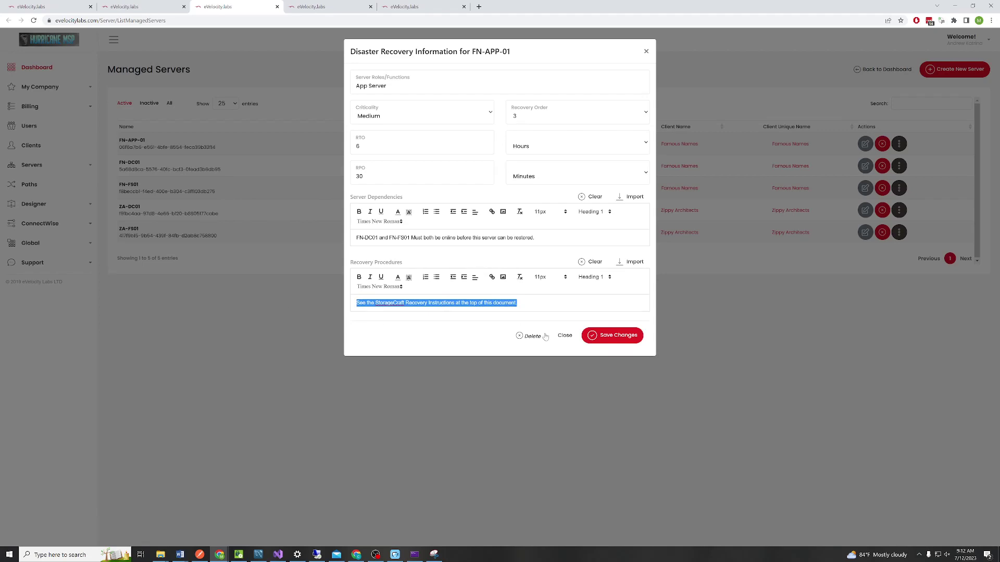
left_click(613, 334)
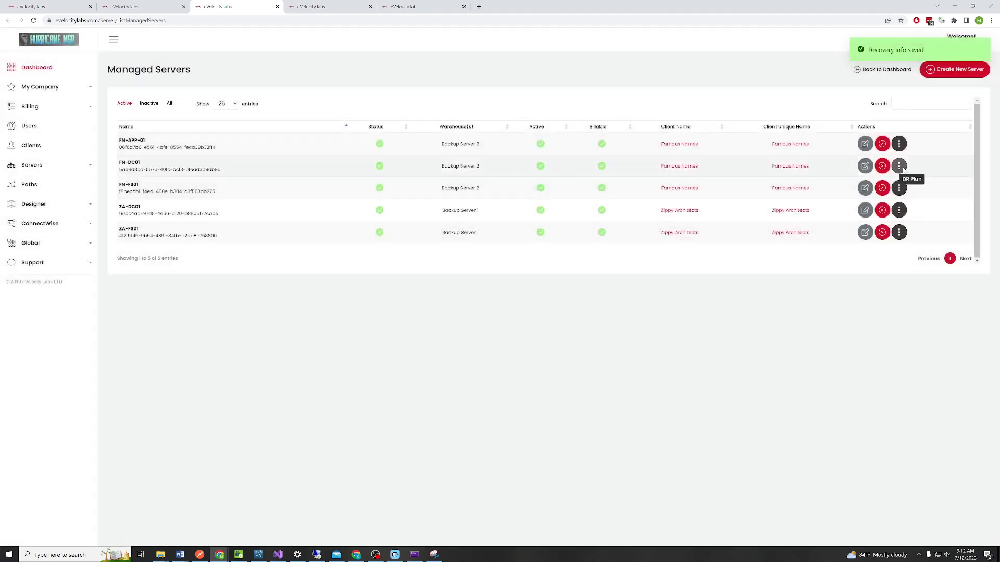
Save the Recovery Procedures in FN-DC01's disaster recovery details
left_click(899, 167)
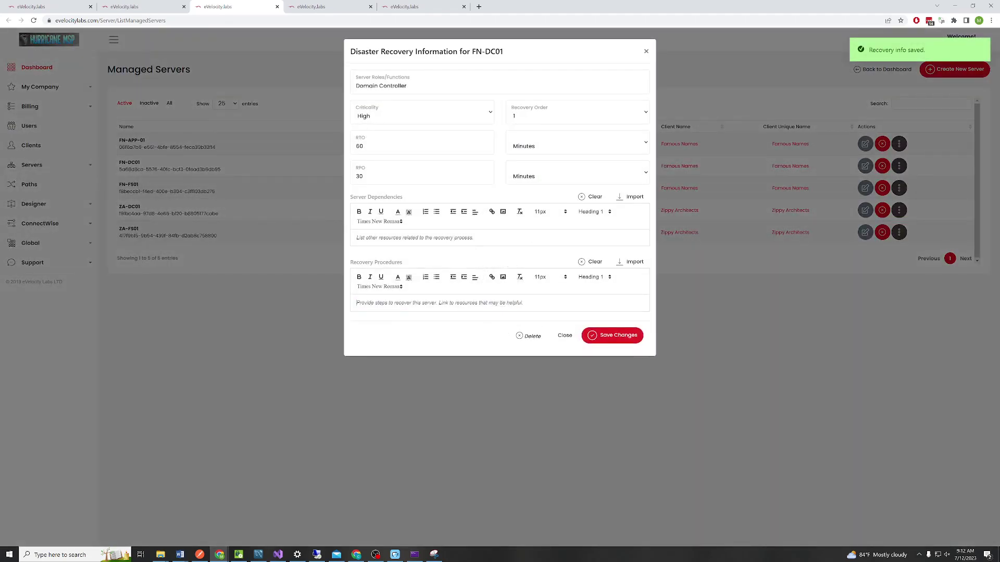
left_click(614, 342)
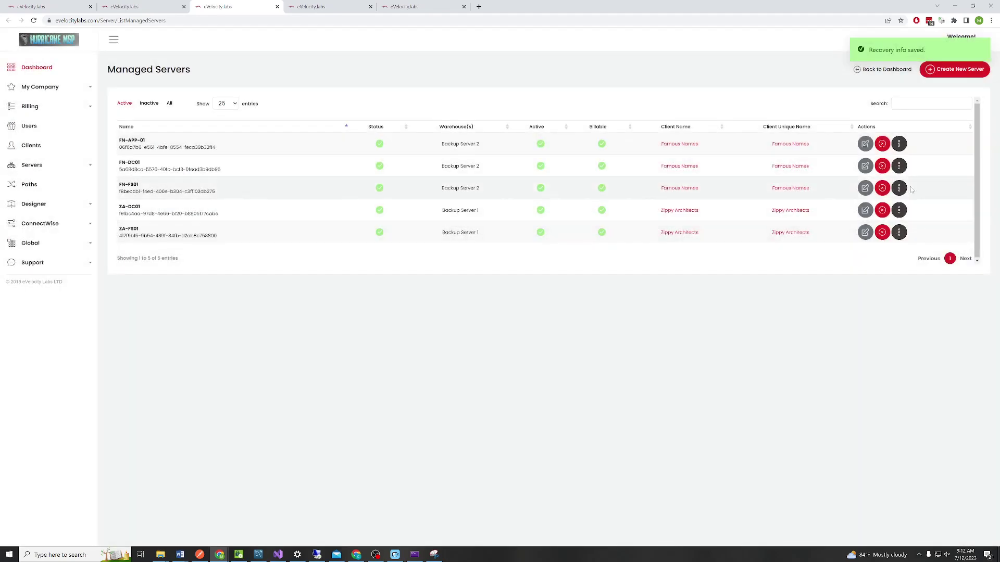
left_click(899, 166)
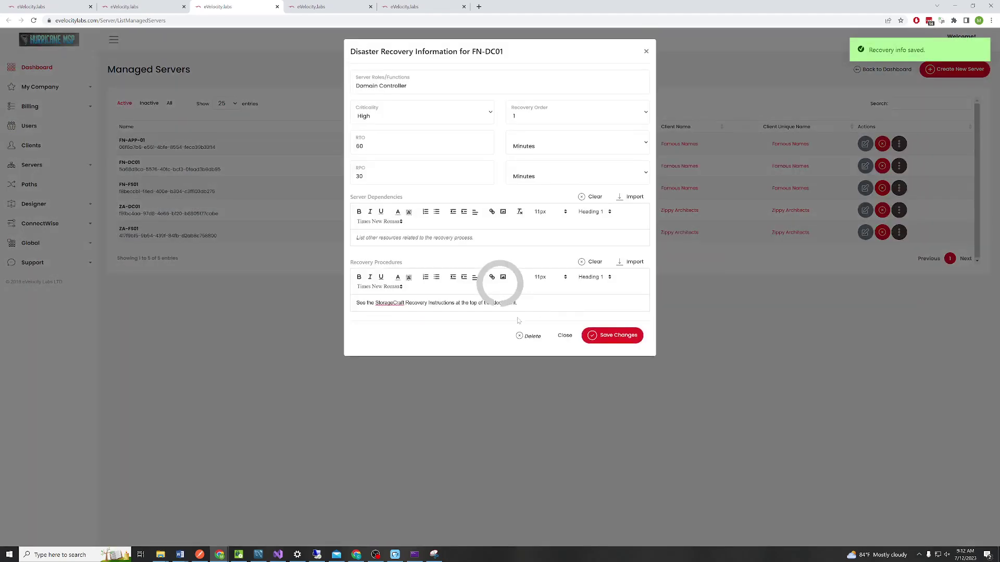
left_click(614, 338)
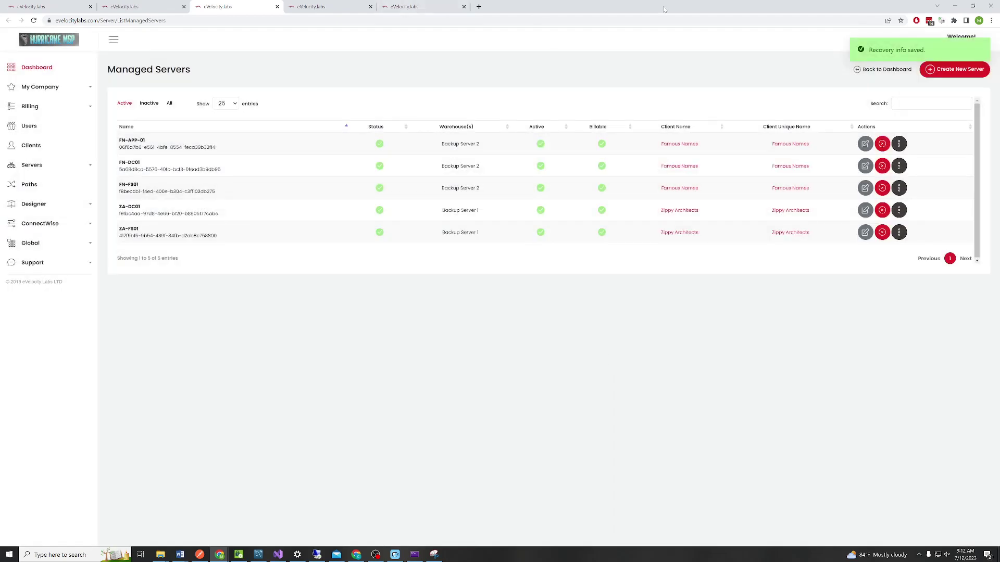
Rerun the DR Plan for Famous Names report from the Report Configurator
left_click(432, 6)
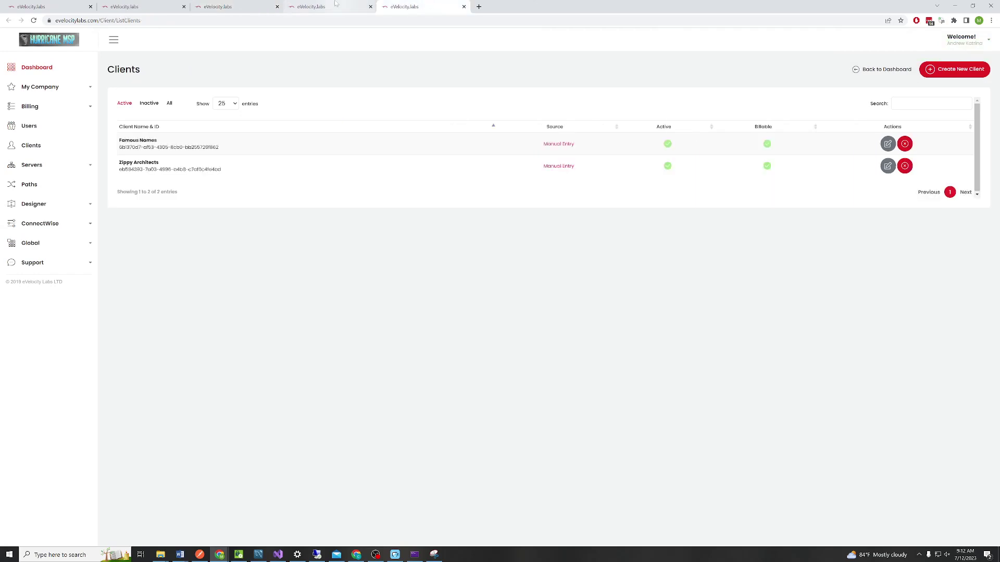
left_click(336, 4)
key("ctrl+2")
left_click(450, 102)
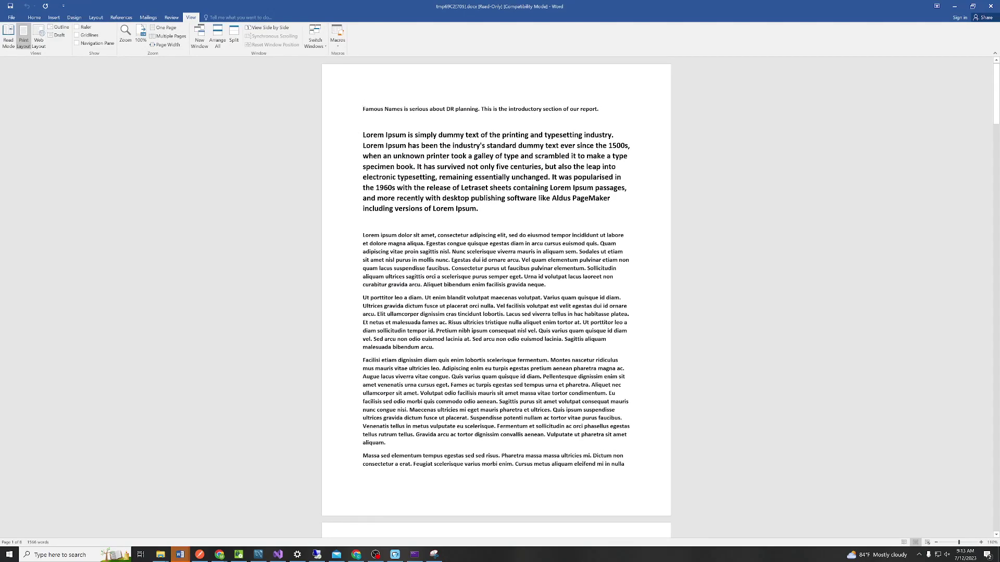
Scroll through the Word report checking each server's Recovery Procedures, including FN-DC01's
scroll(497, 297, "down", 15)
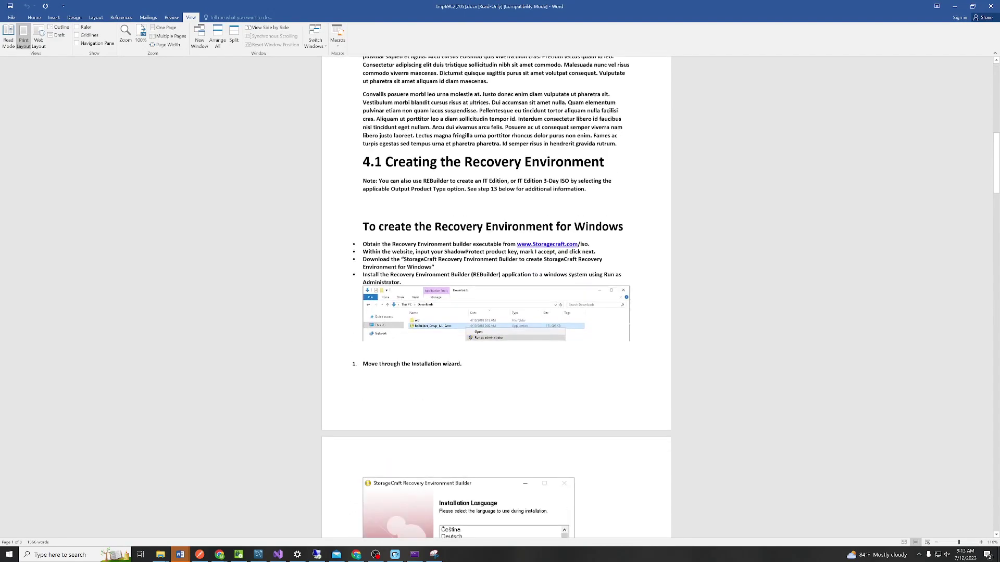
scroll(496, 297, "down", 15)
scroll(496, 297, "down", 15)
scroll(496, 297, "down", 3)
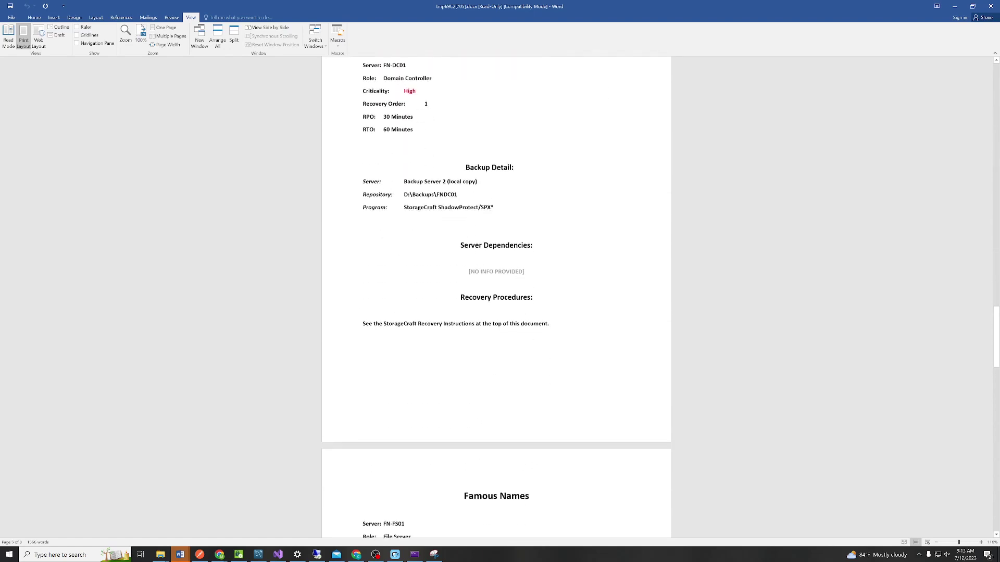
left_click(357, 323)
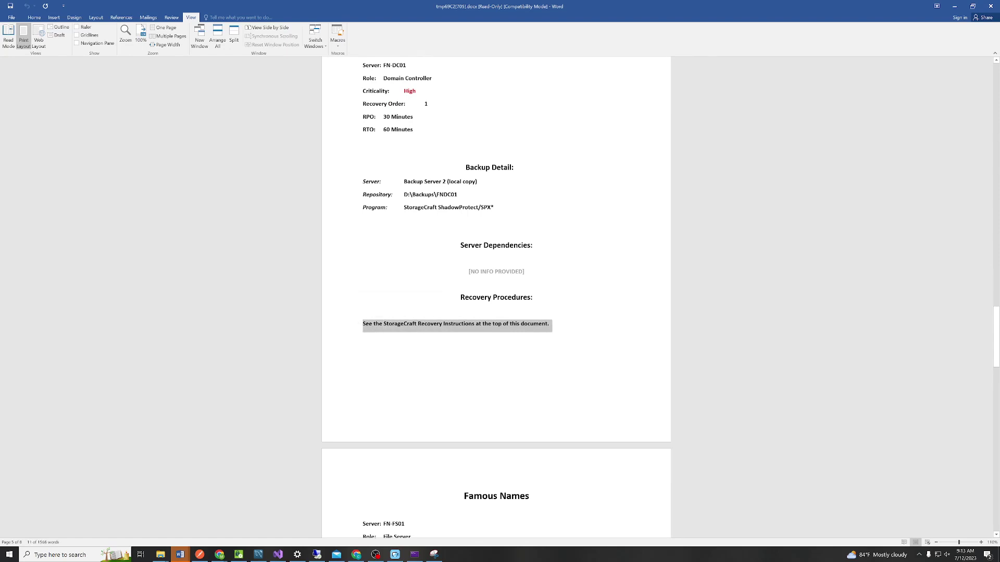
scroll(357, 338, "down", 10)
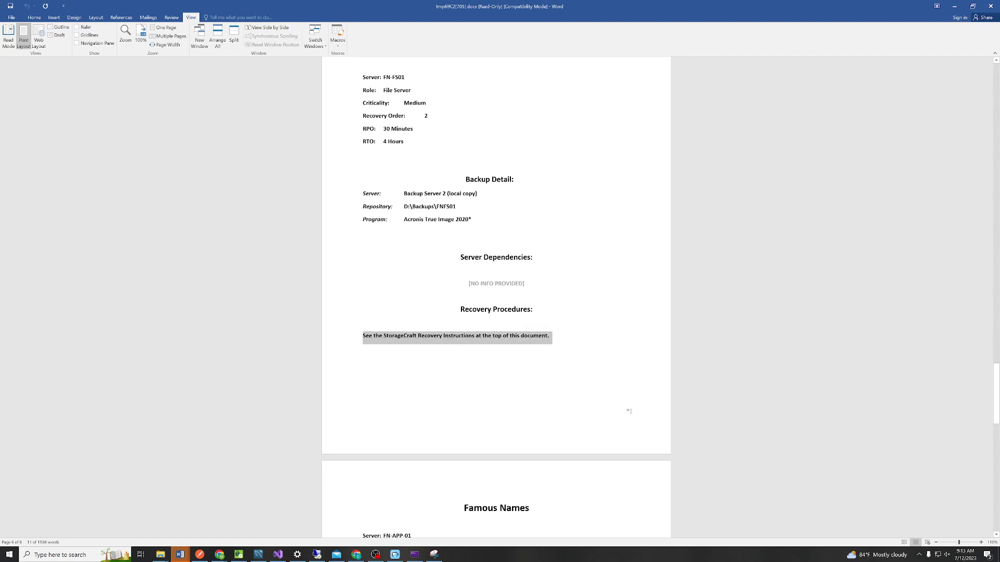
scroll(629, 411, "down", 10)
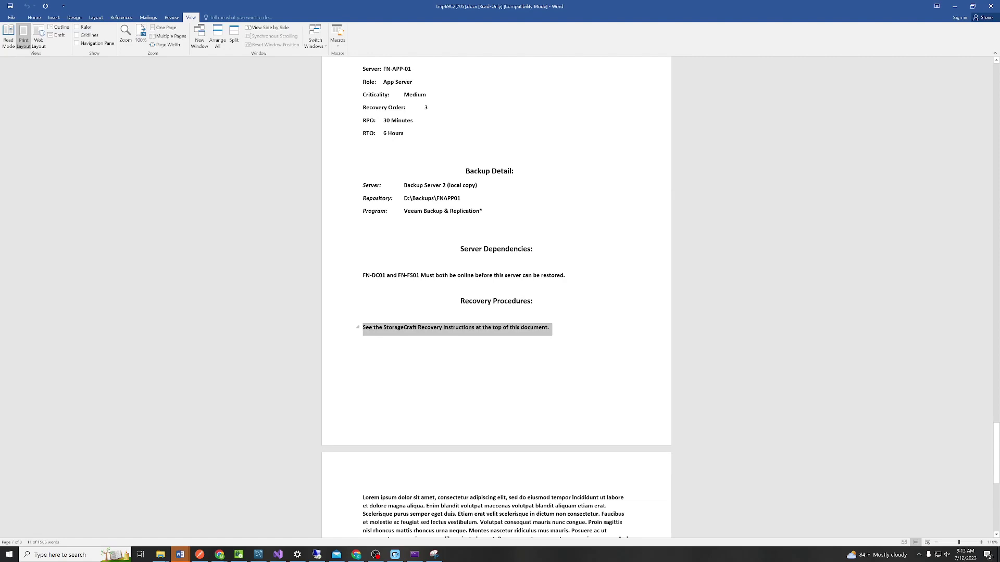
left_click_drag(996, 452, 978, 150)
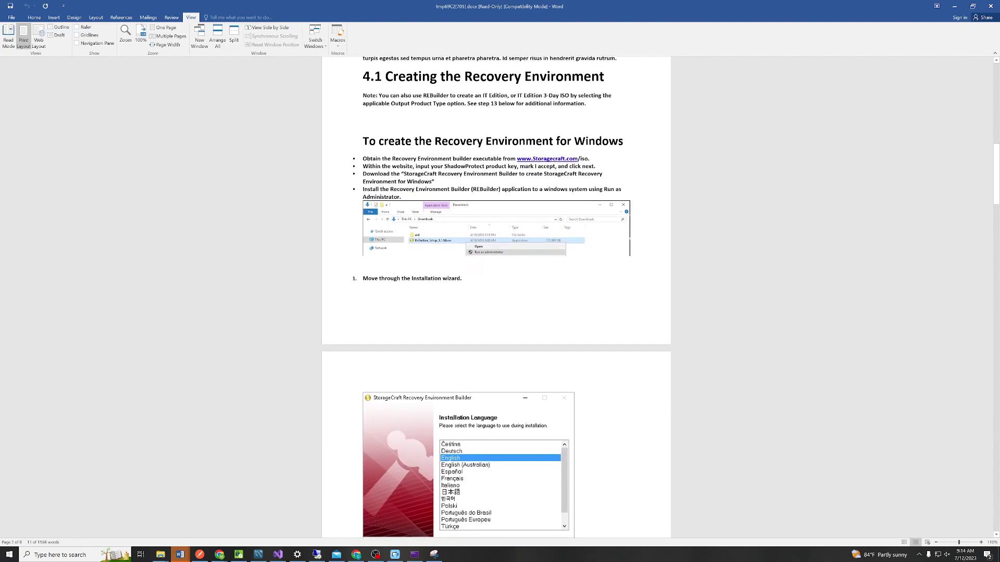
left_click_drag(996, 188, 996, 157)
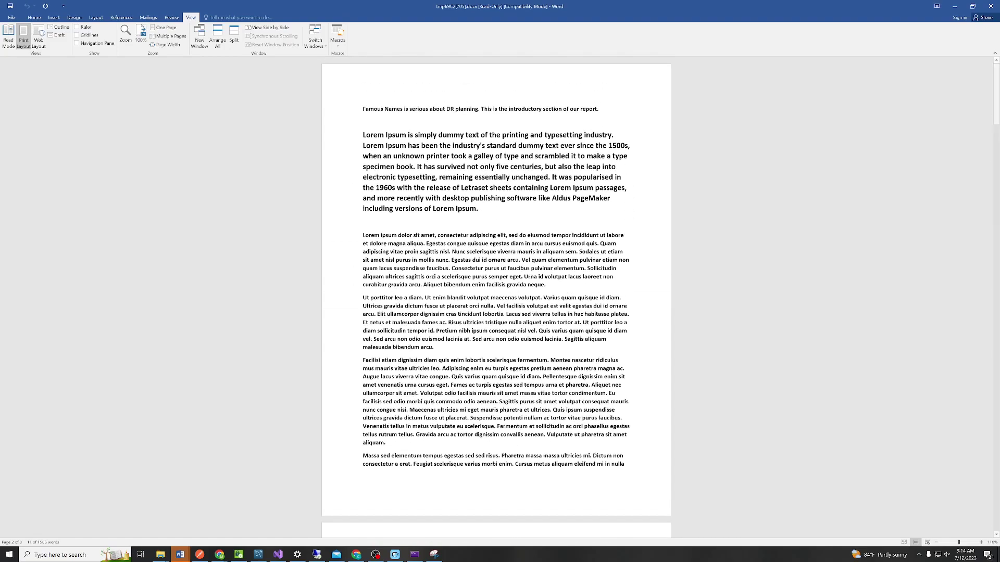
Restore Word and the browser and narrow the browser so both sit side by side
double_click(573, 5)
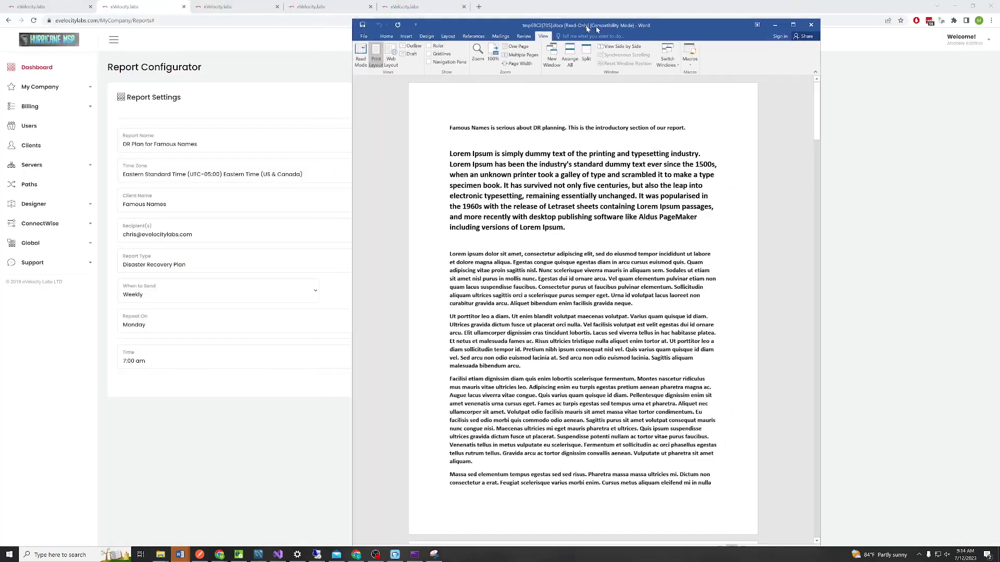
double_click(451, 10)
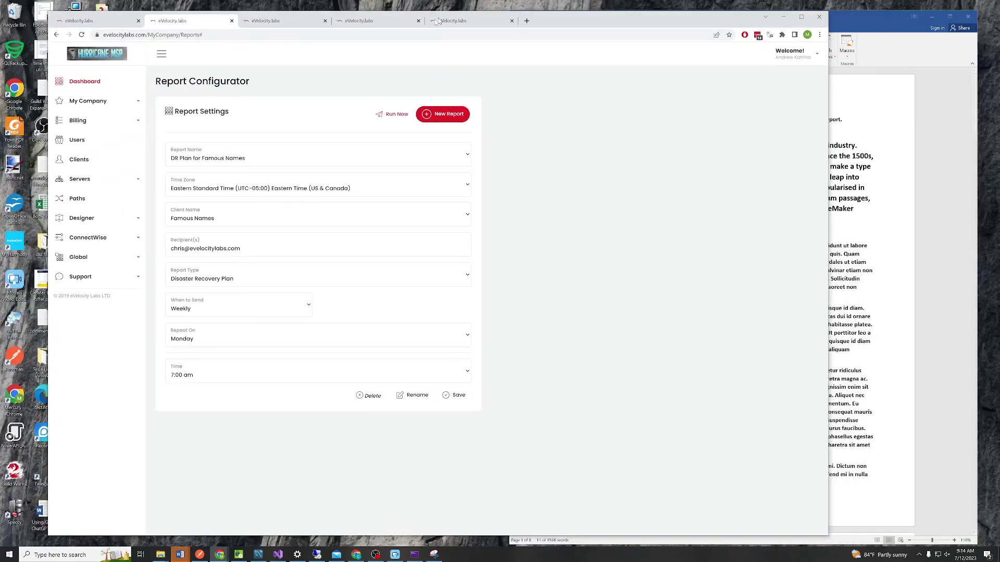
left_click_drag(792, 240, 505, 230)
Switch to Disaster Recovery Planning and scroll through the Intro for DR for Famous Names template
left_click_drag(429, 31, 430, 15)
left_click(236, 9)
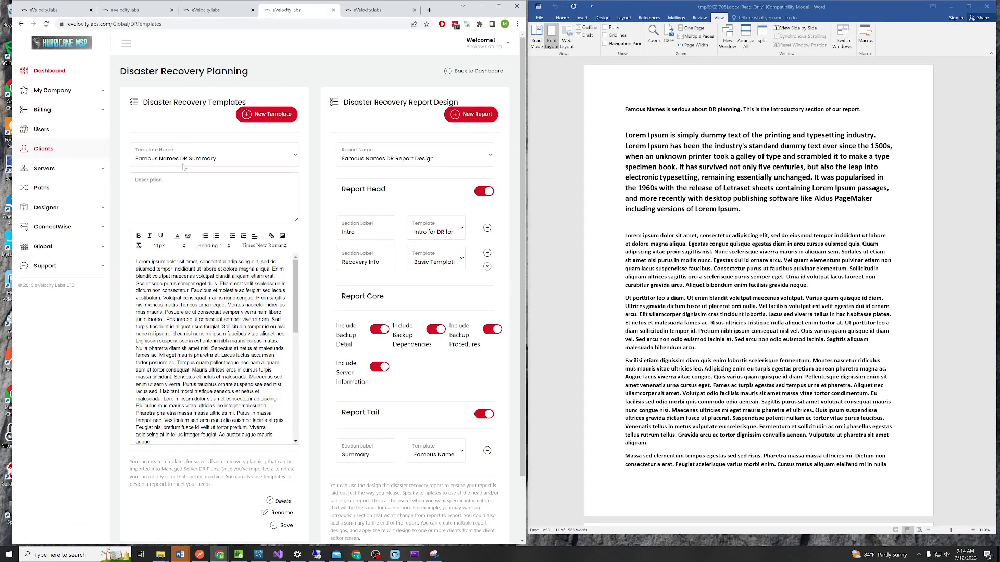
left_click(183, 163)
left_click(208, 189)
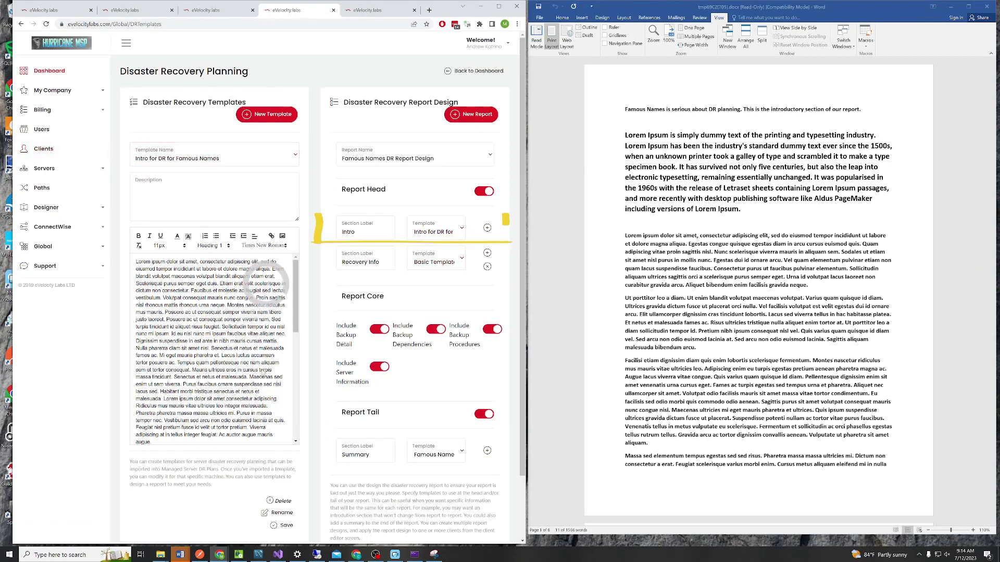
scroll(300, 312, "down", 2)
left_click_drag(299, 312, 298, 426)
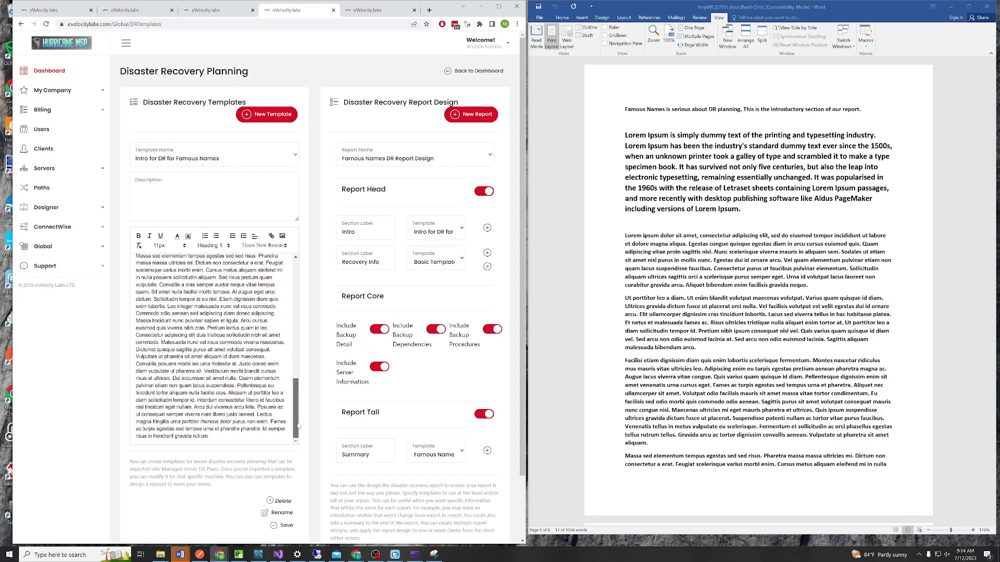
scroll(696, 363, "down", 9)
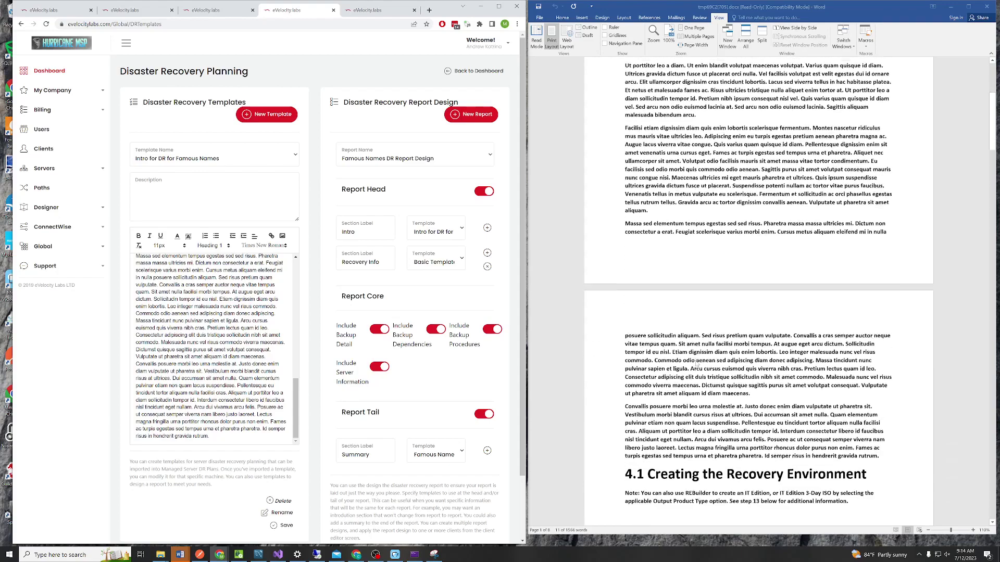
scroll(696, 363, "down", 2)
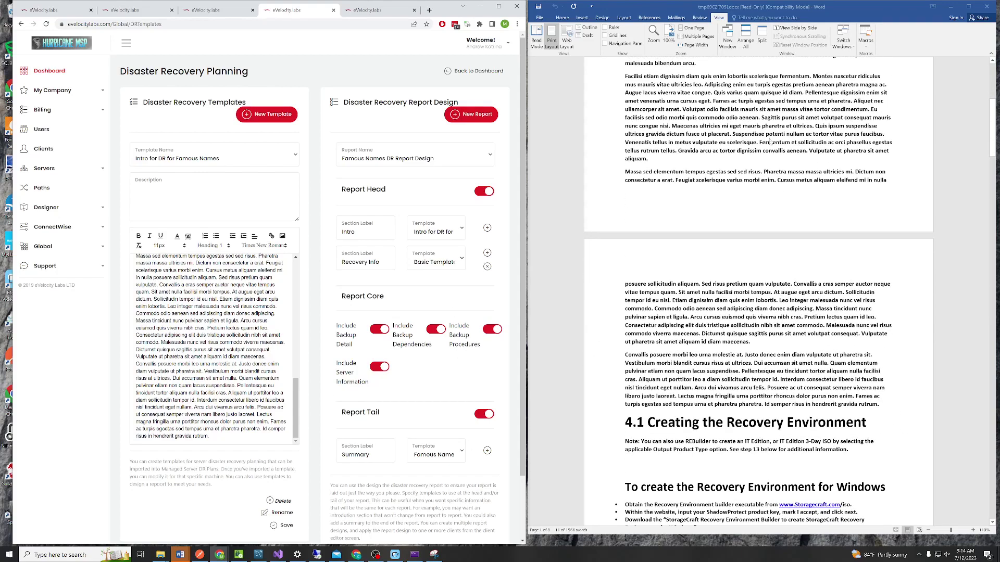
scroll(739, 235, "down", 5)
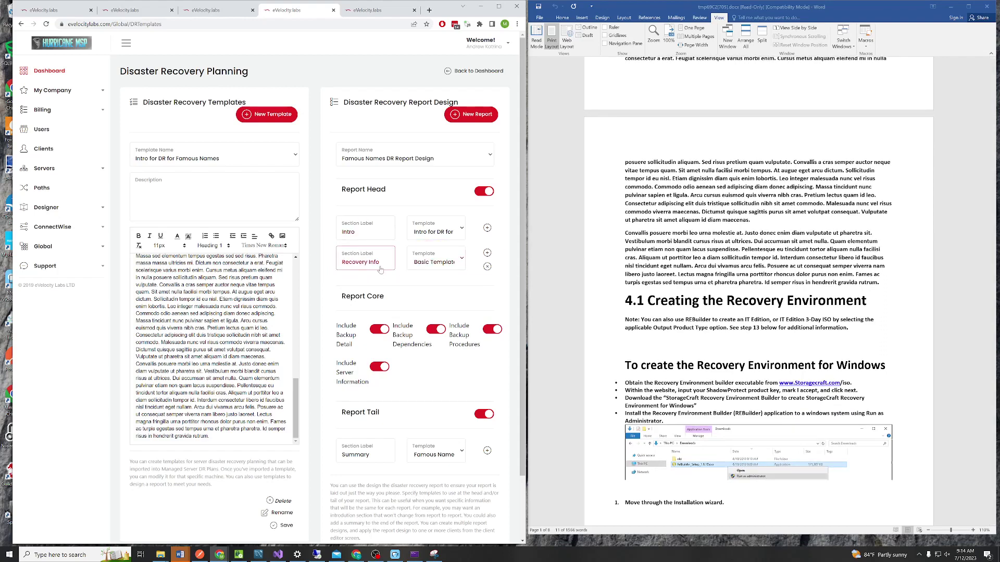
Load the Basic Template and scroll through its StorageCraft Recovery Environment Builder steps
left_click(439, 266)
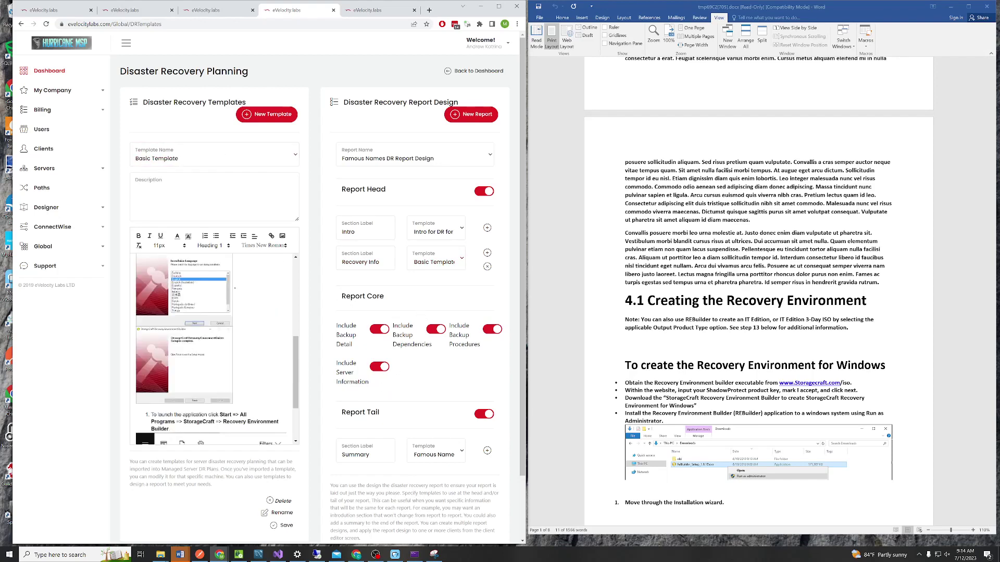
scroll(852, 352, "down", 3)
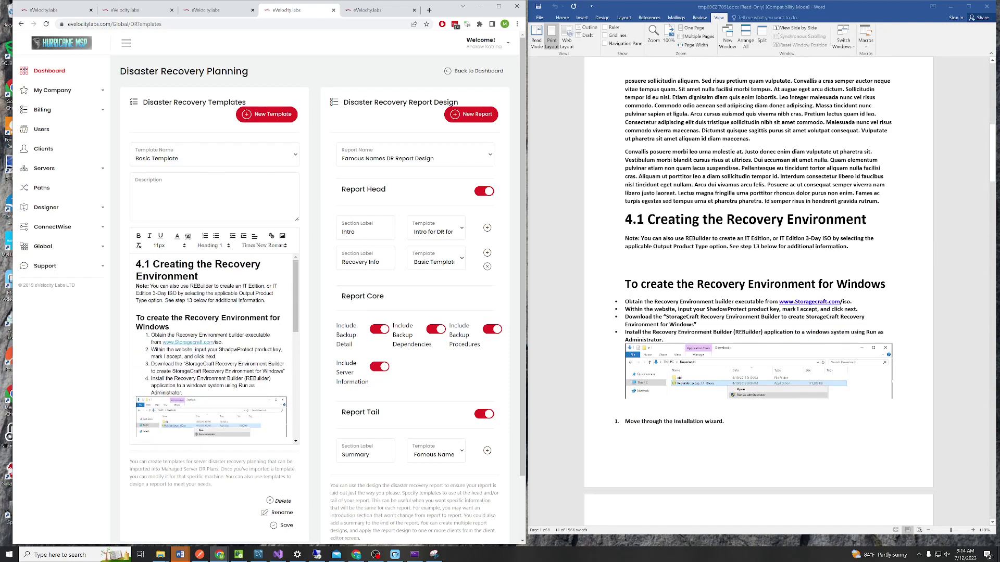
scroll(217, 349, "down", 1)
scroll(217, 349, "down", 4)
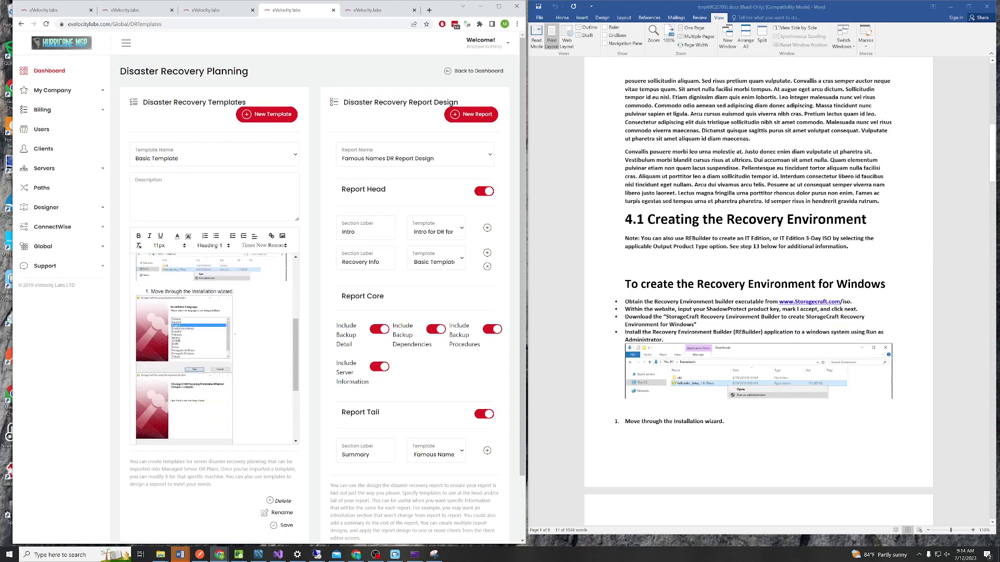
scroll(817, 365, "down", 7)
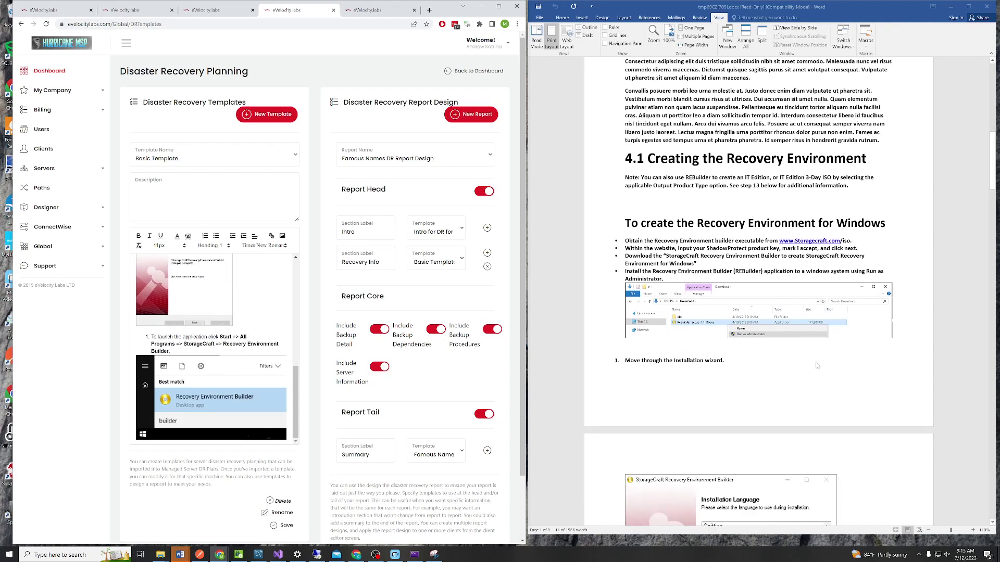
scroll(805, 390, "down", 15)
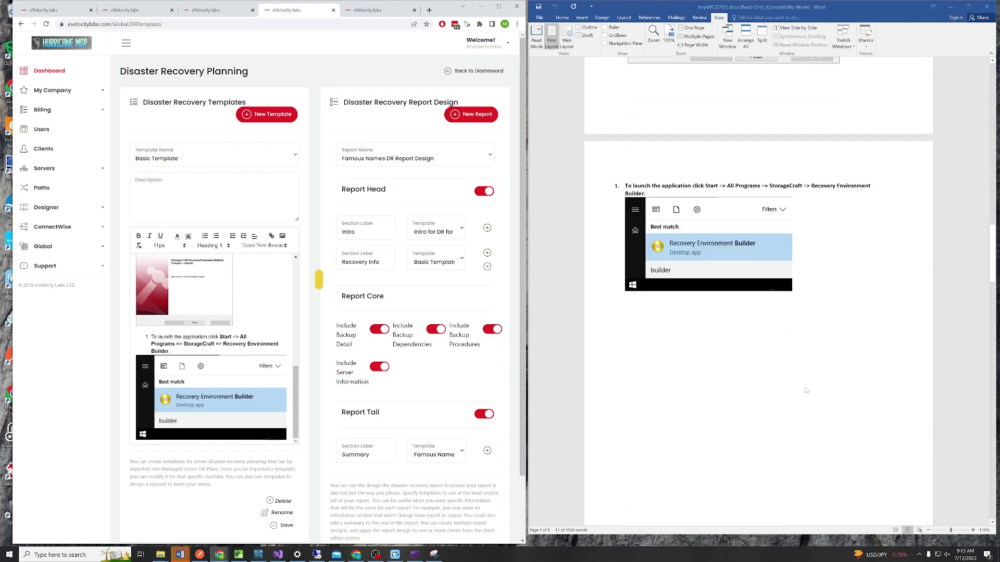
scroll(805, 391, "down", 5)
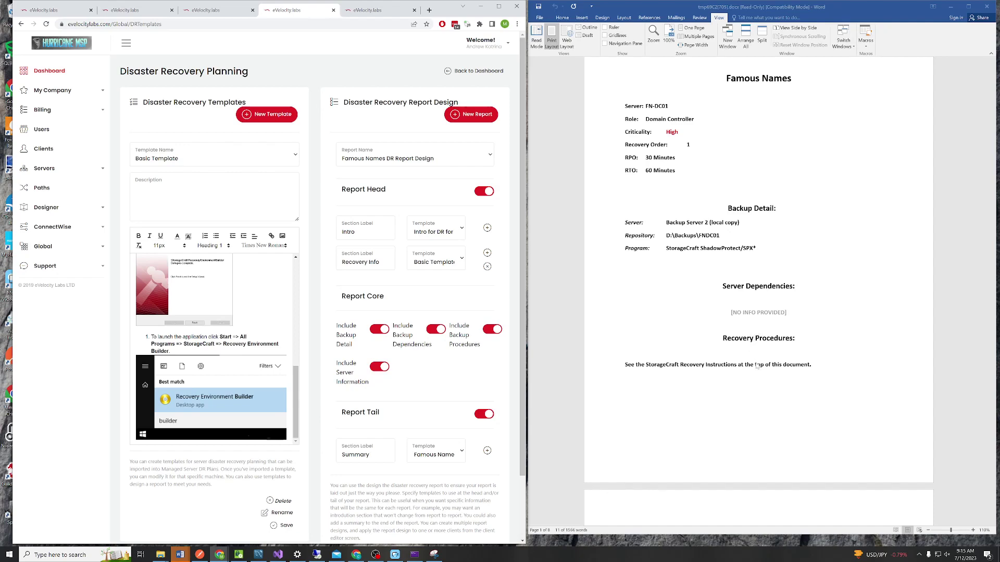
Switch the editor to Famous Names DR Summary and scroll through its lorem ipsum text
scroll(755, 360, "down", 15)
scroll(757, 374, "down", 20)
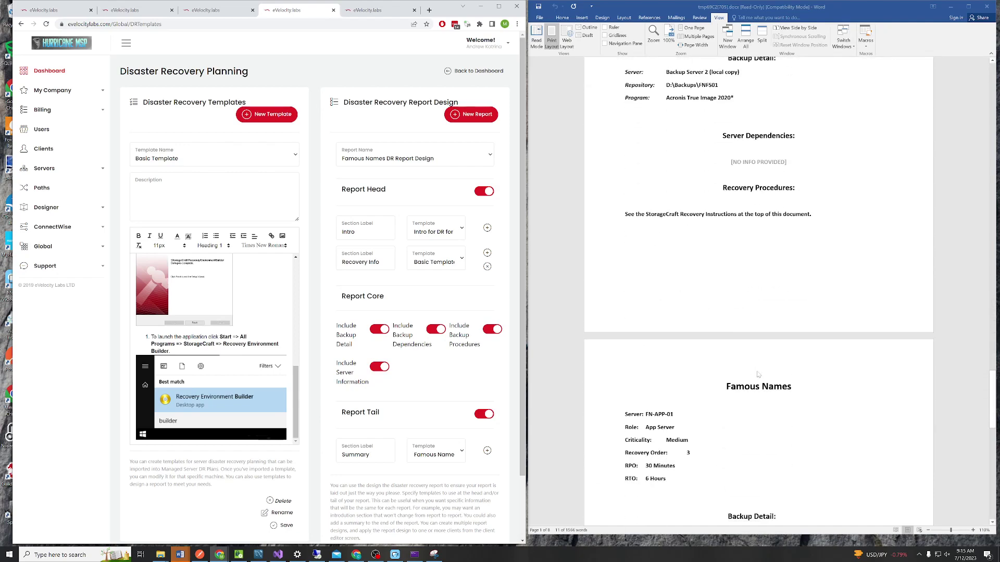
scroll(758, 373, "down", 10)
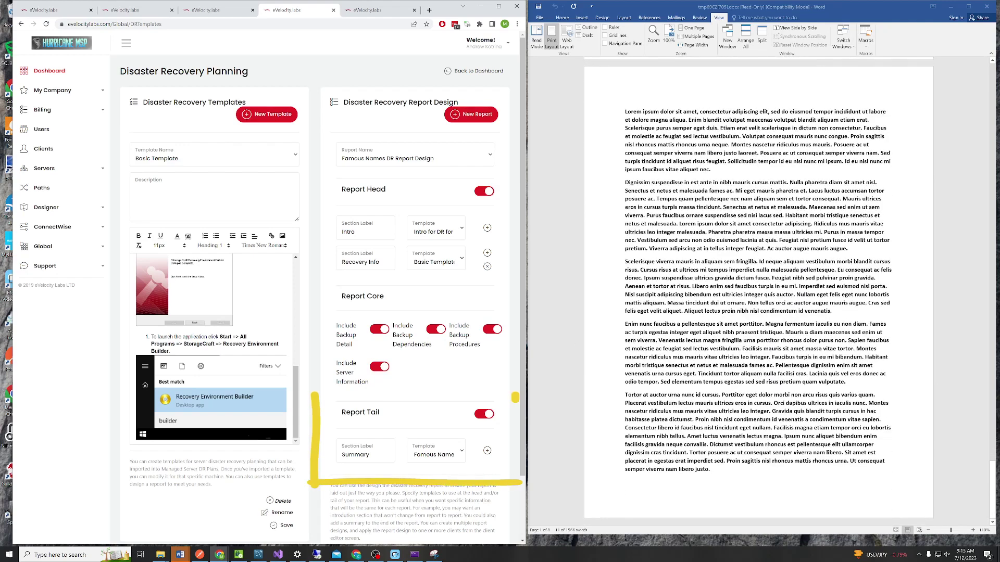
left_click(269, 154)
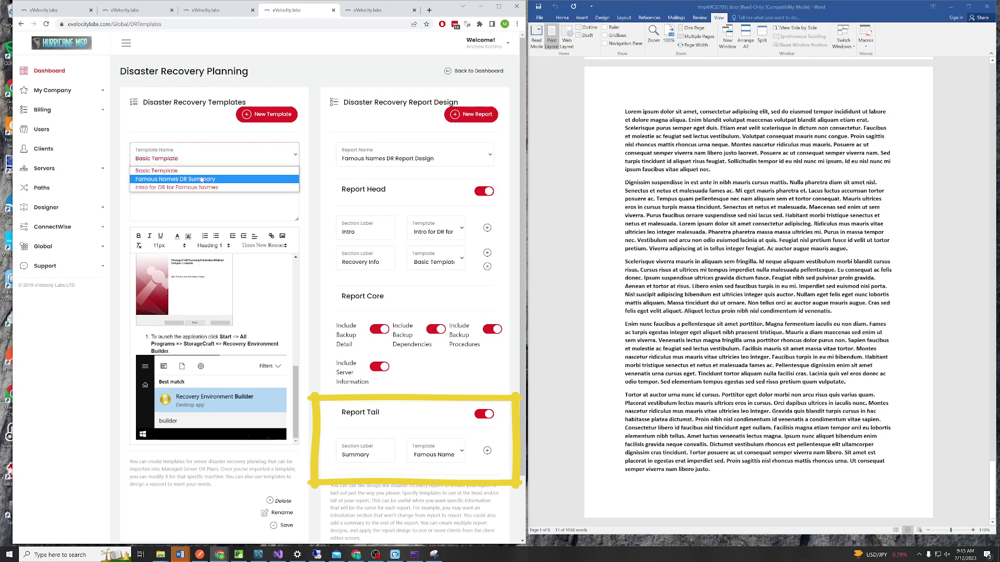
left_click(244, 180)
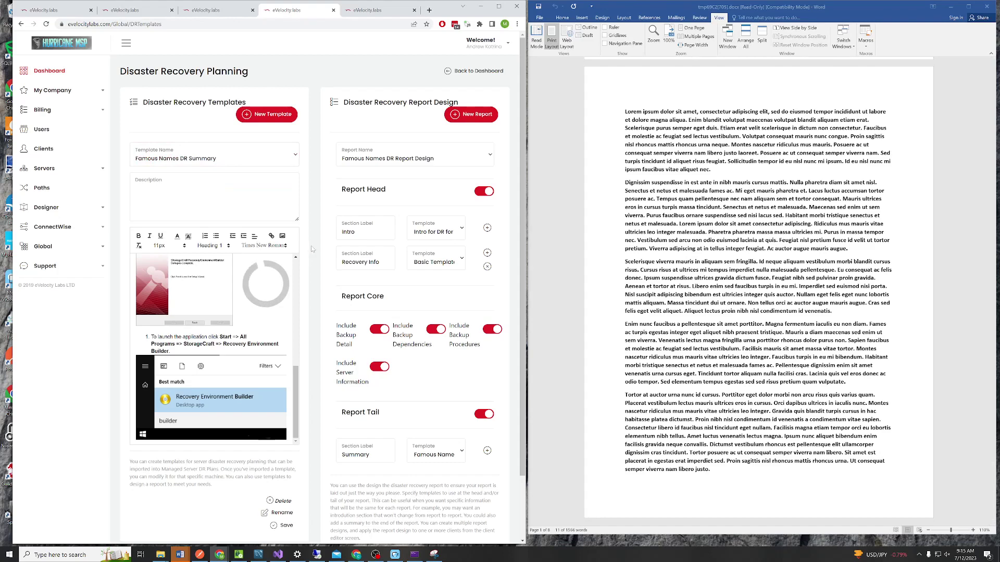
left_click_drag(300, 376, 295, 269)
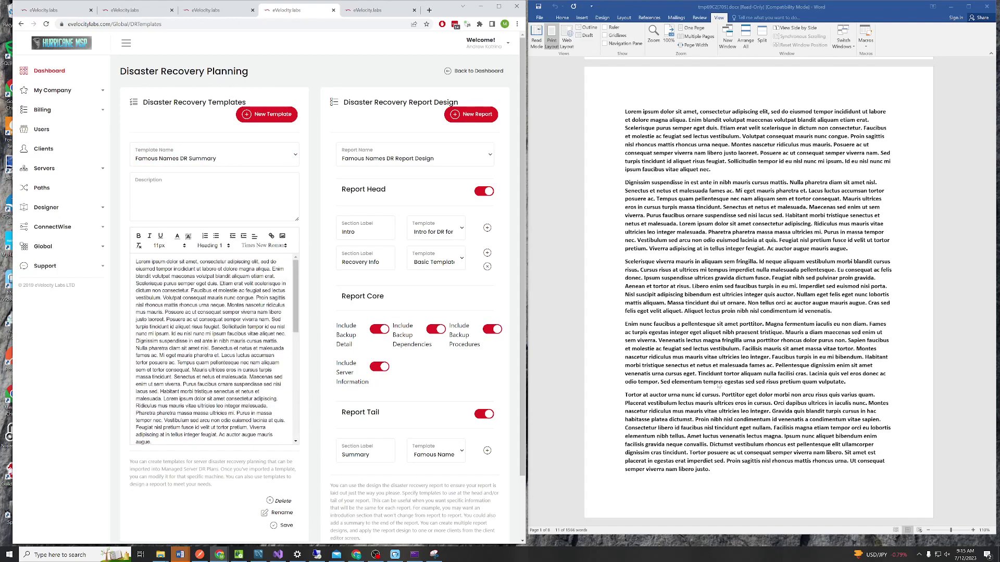
scroll(719, 385, "down", 15)
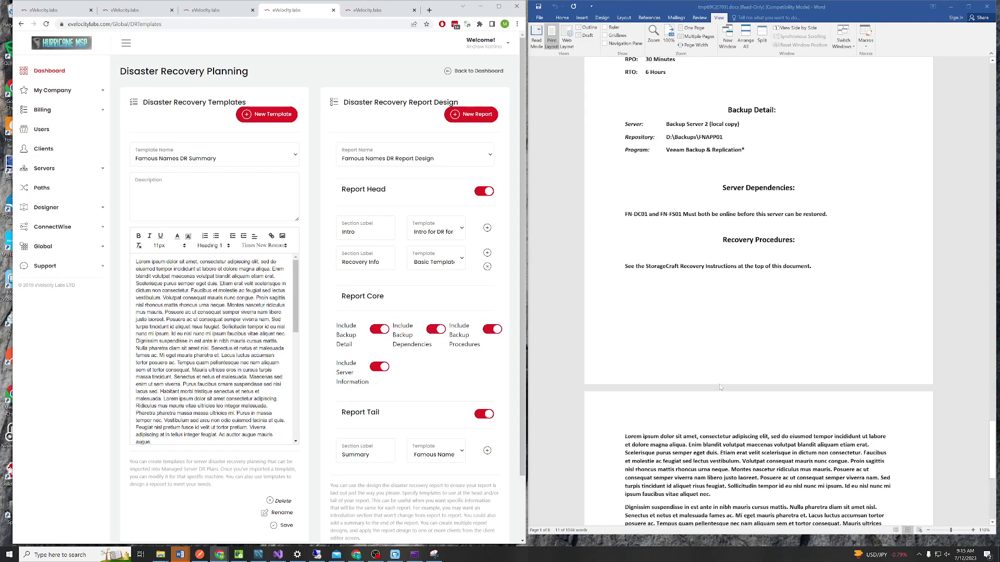
scroll(720, 386, "up", 5)
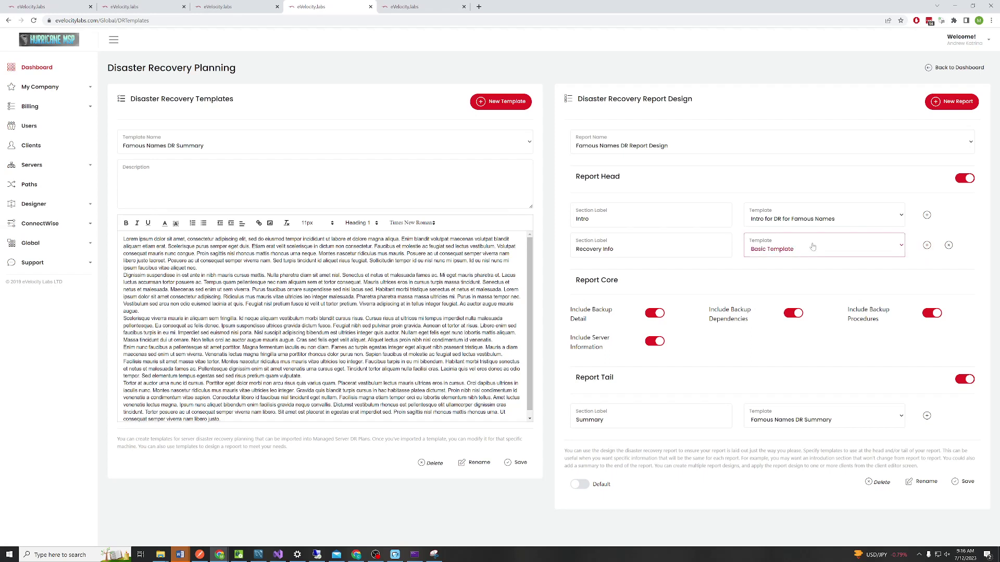
Create a report design with an Intro head from Intro for DR for Famous Names, backup dependencies off, and save
left_click(939, 106)
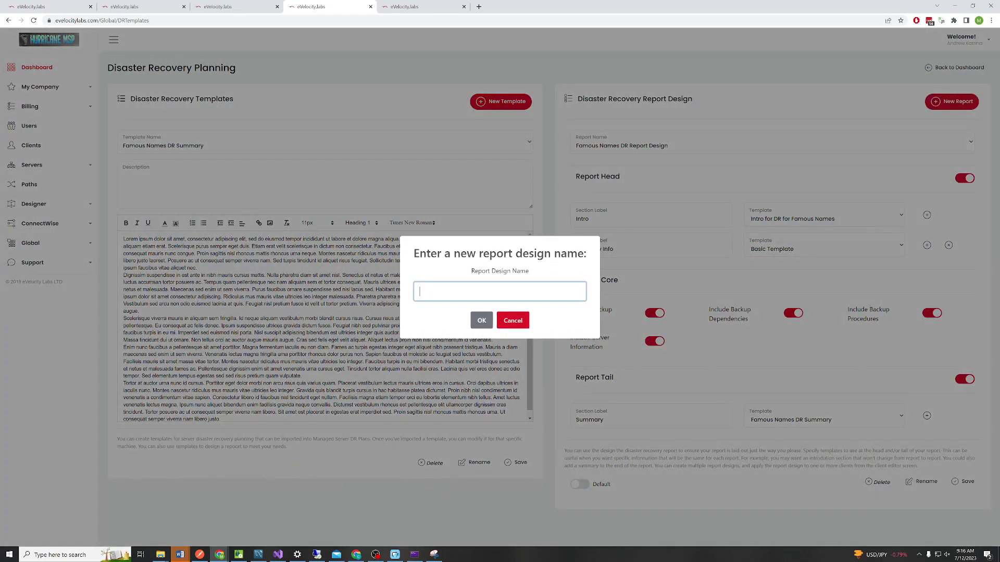
type("Test Automation")
left_click(481, 320)
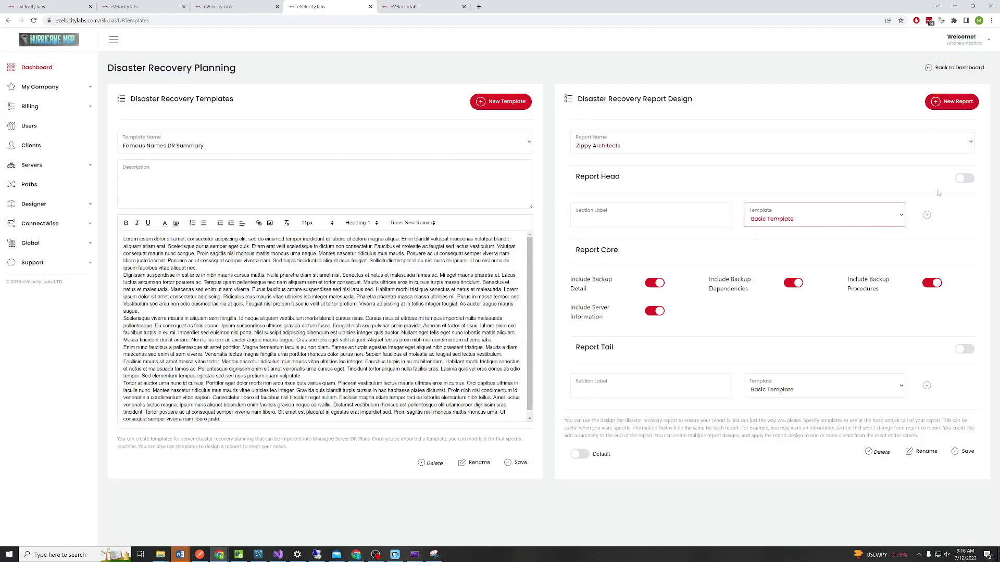
left_click(860, 223)
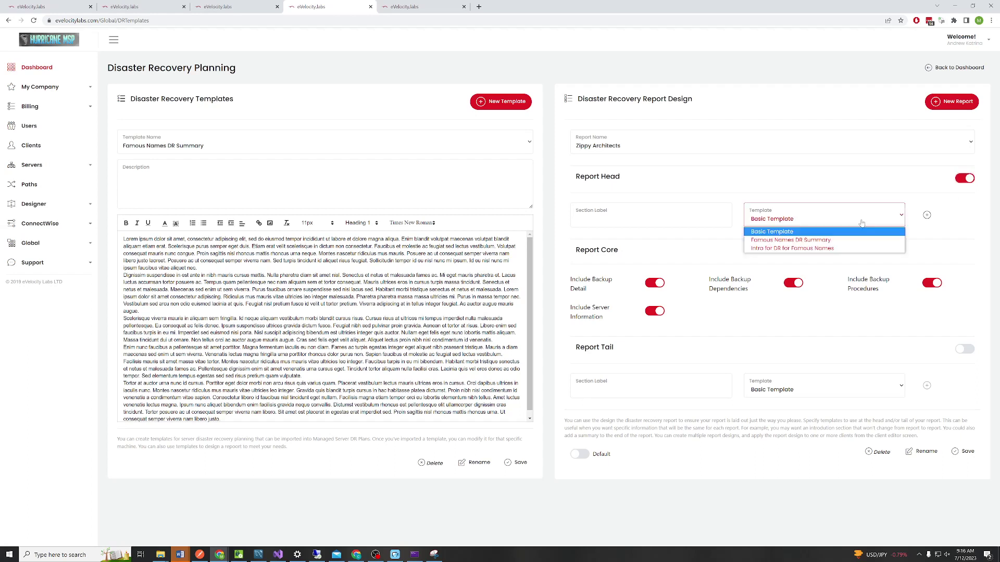
left_click(785, 249)
left_click(697, 225)
type("Intro")
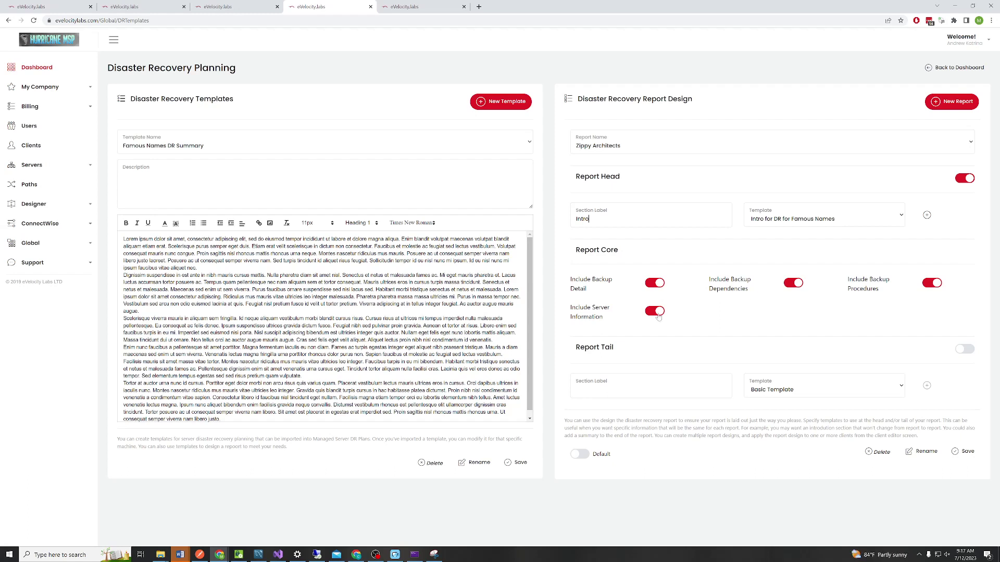
left_click(794, 285)
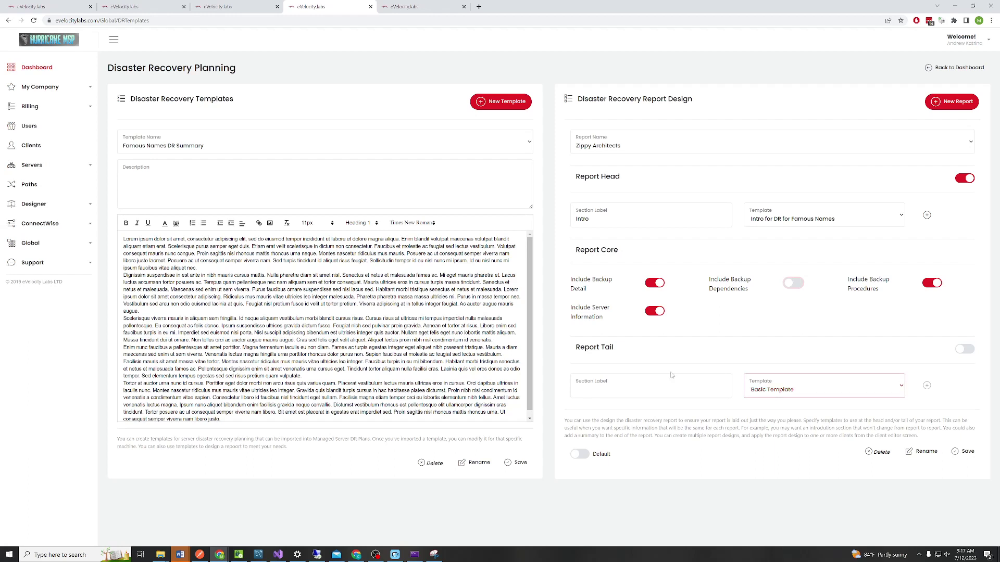
left_click(957, 452)
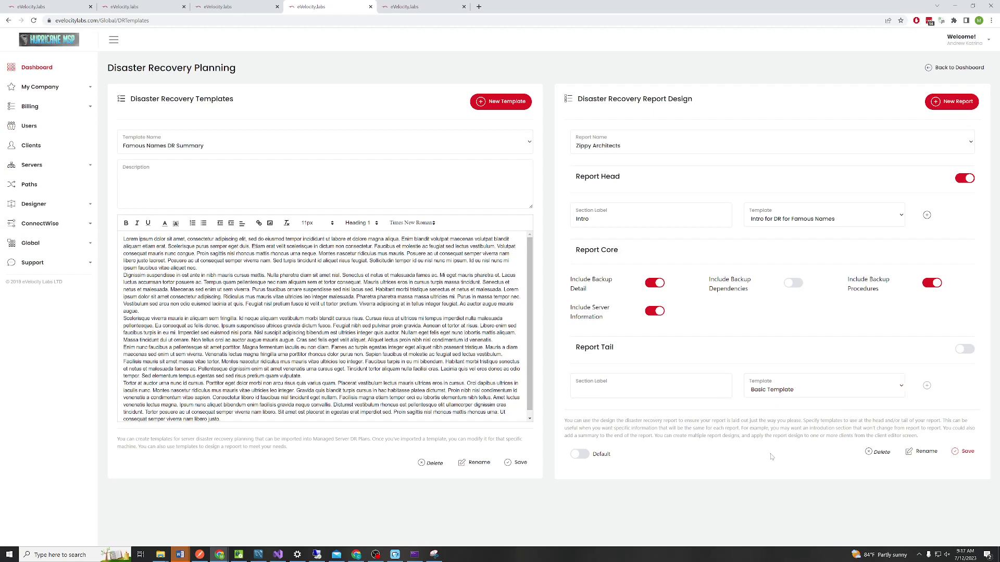
Enable Disaster Recovery Report for Zippy Architects using the Zippy Architects design and save
left_click(433, 5)
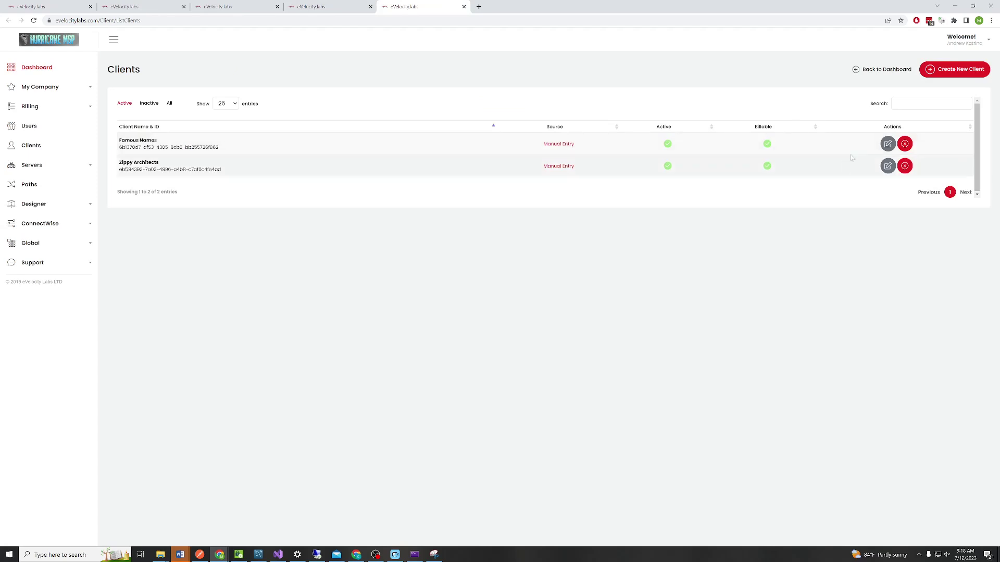
left_click(886, 166)
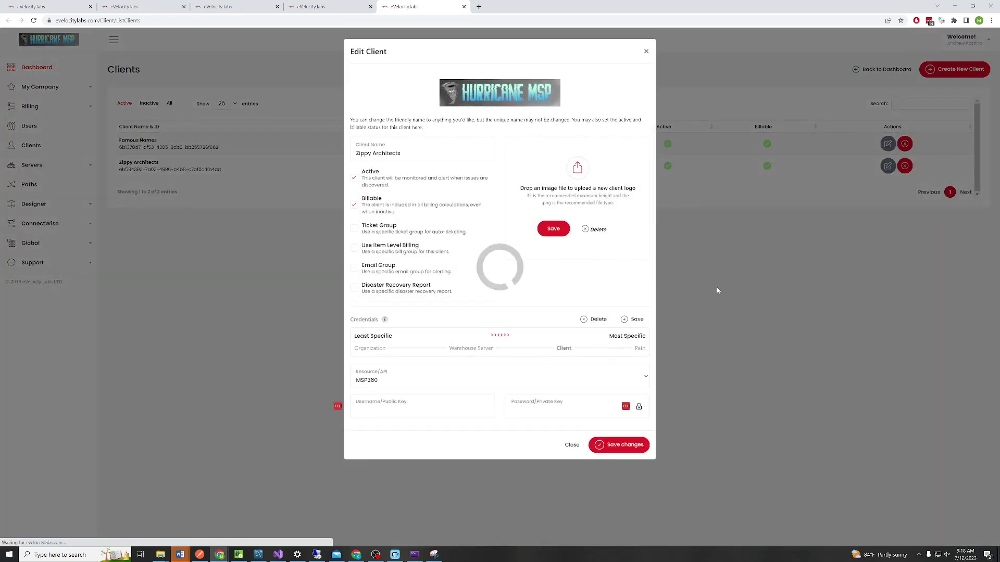
left_click(354, 287)
left_click(456, 352)
left_click(432, 375)
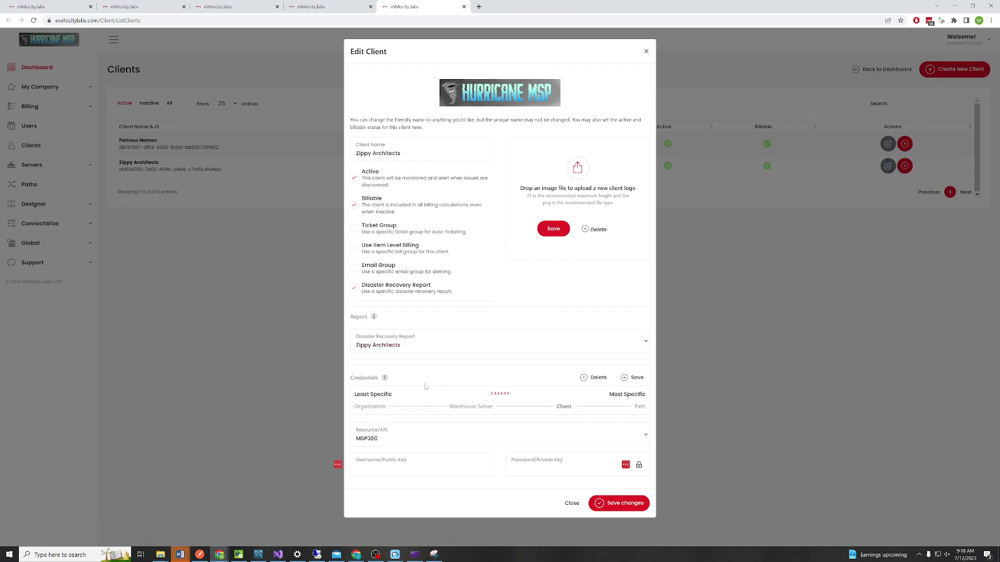
left_click(619, 504)
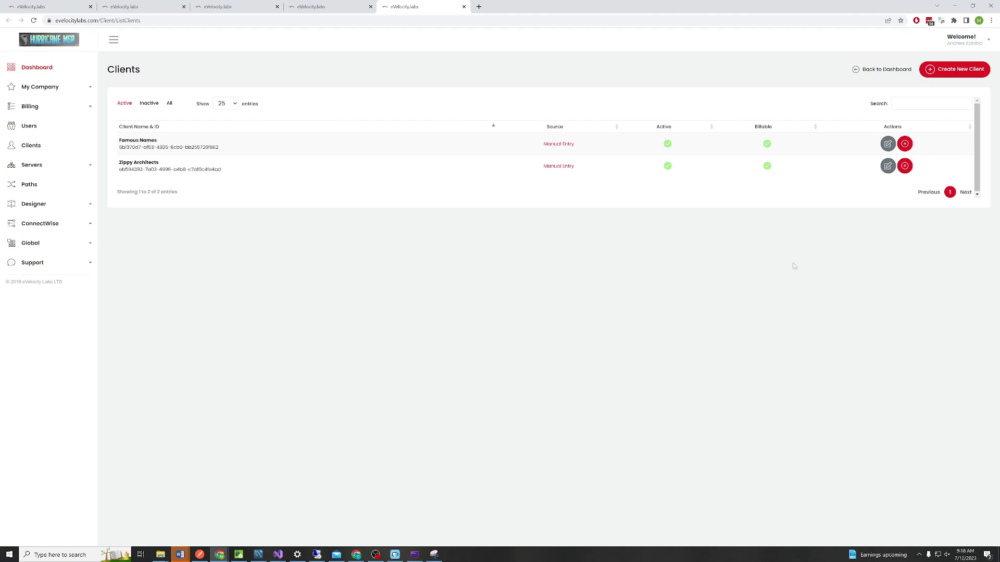
left_click(318, 7)
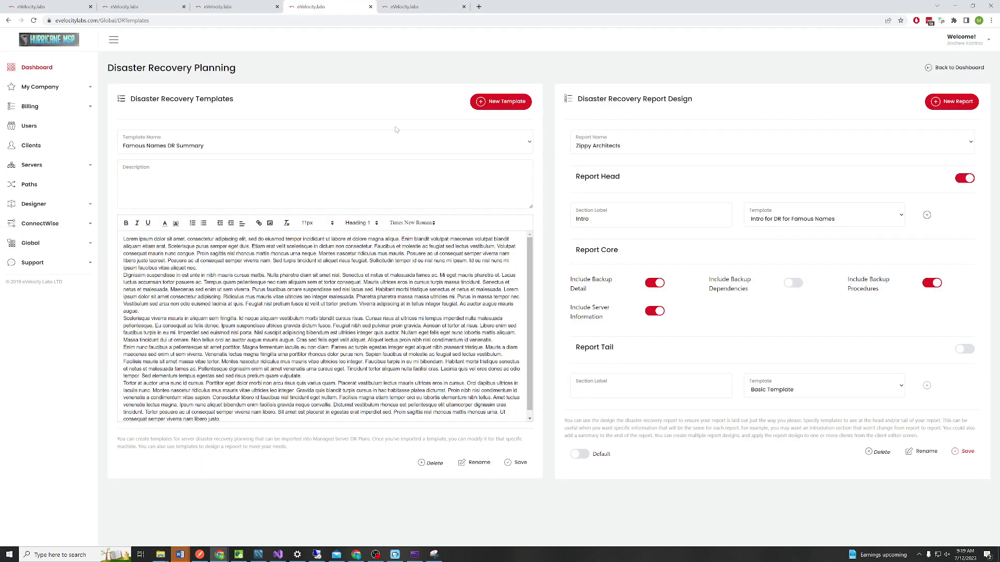
Run the DR Plan for Zippy Architects report from the Report Configurator to generate its Word document
left_click(210, 6)
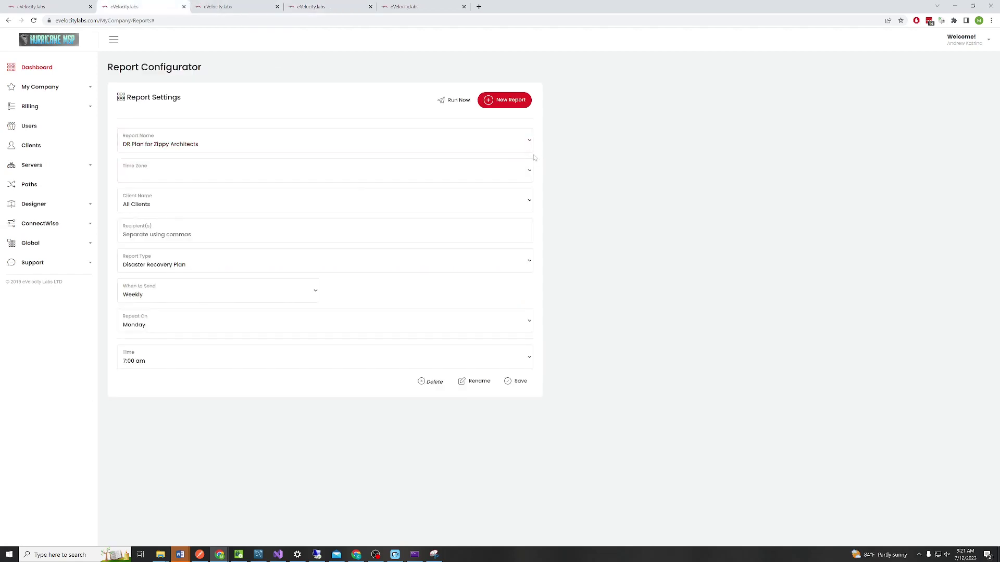
left_click(525, 175)
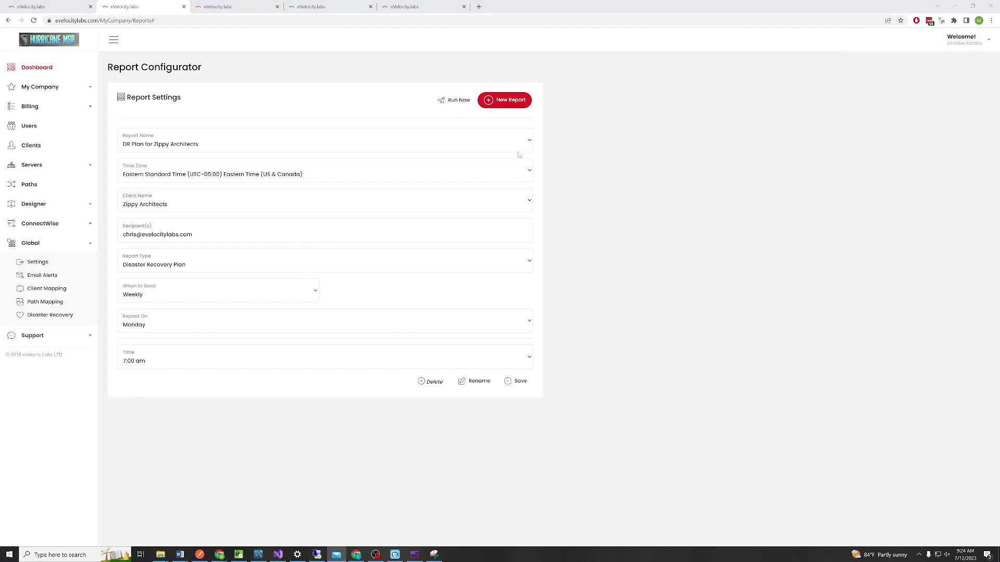
left_click(452, 105)
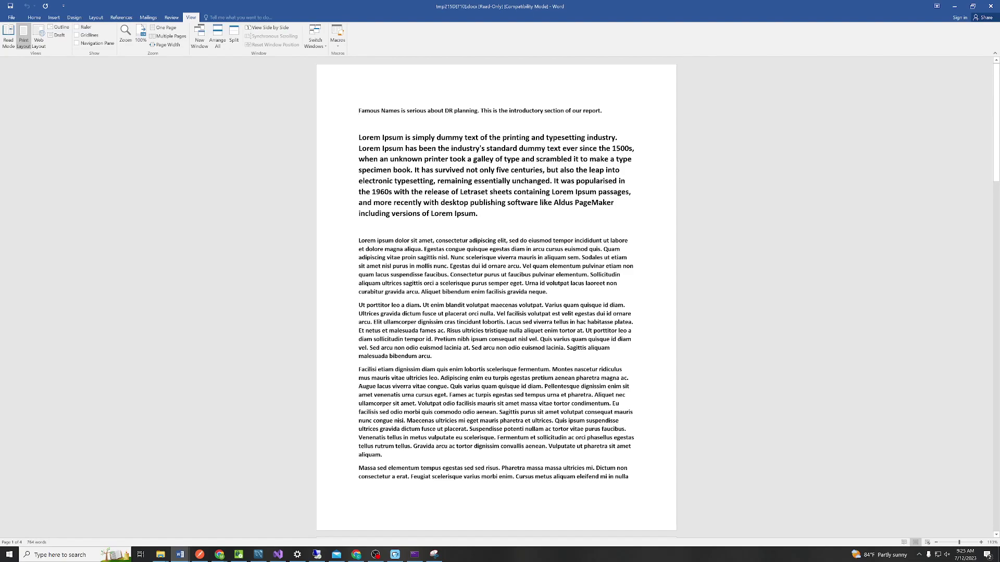
Scroll down the Word report through the ZA-DC01 and ZA-FS01 server pages
scroll(496, 297, "down", 10)
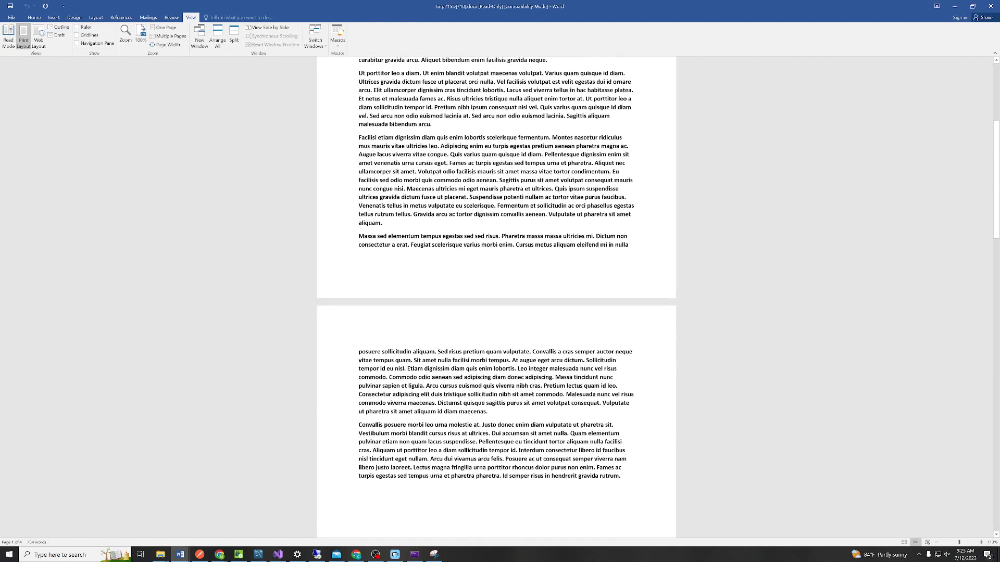
scroll(496, 297, "down", 20)
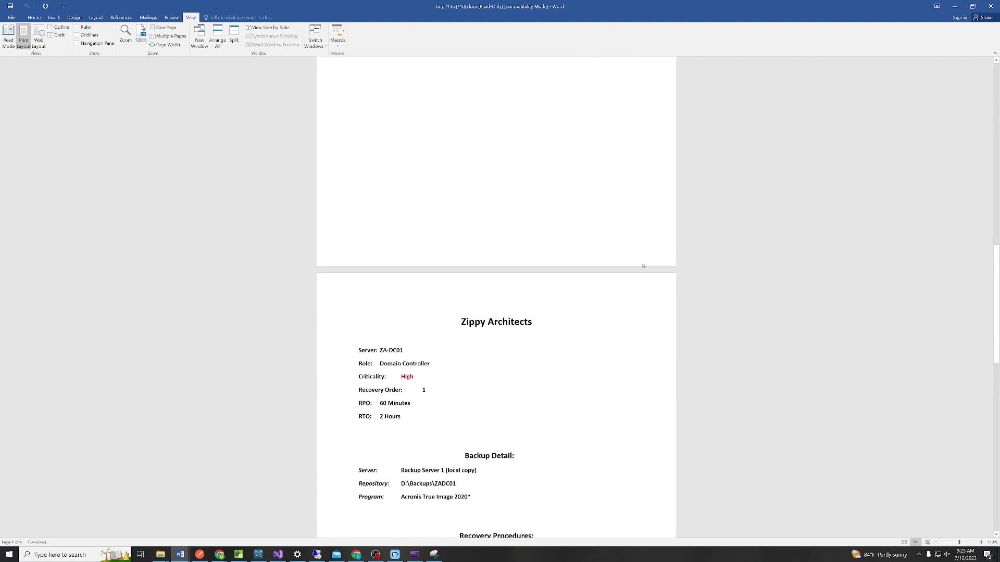
scroll(496, 296, "down", 1)
scroll(644, 266, "down", 1)
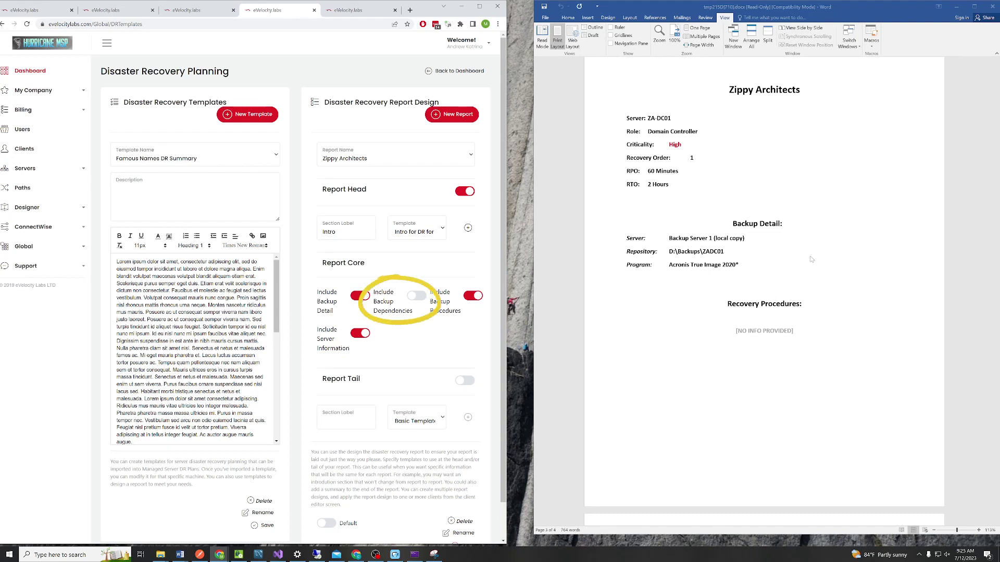
scroll(847, 300, "down", 8)
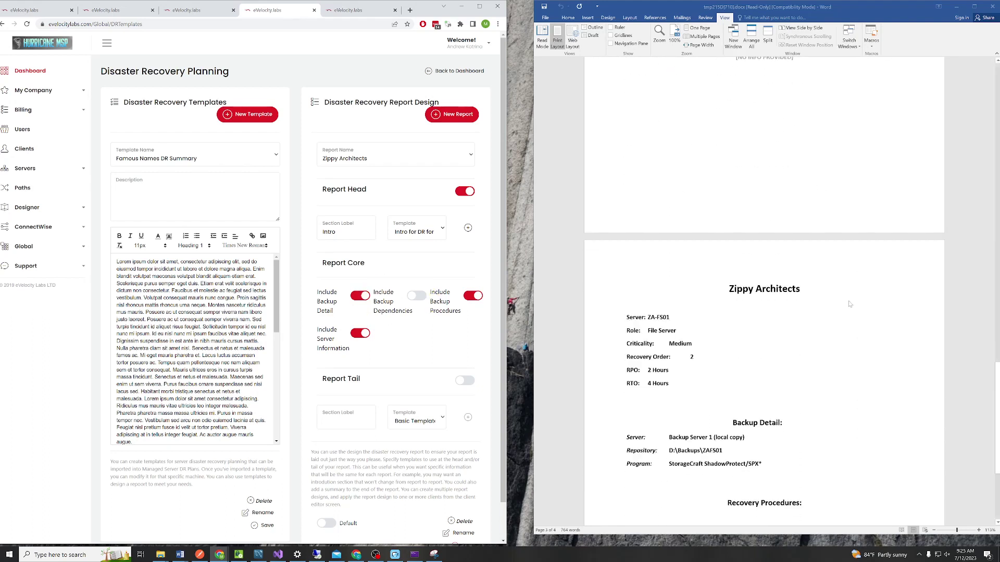
scroll(849, 304, "down", 1)
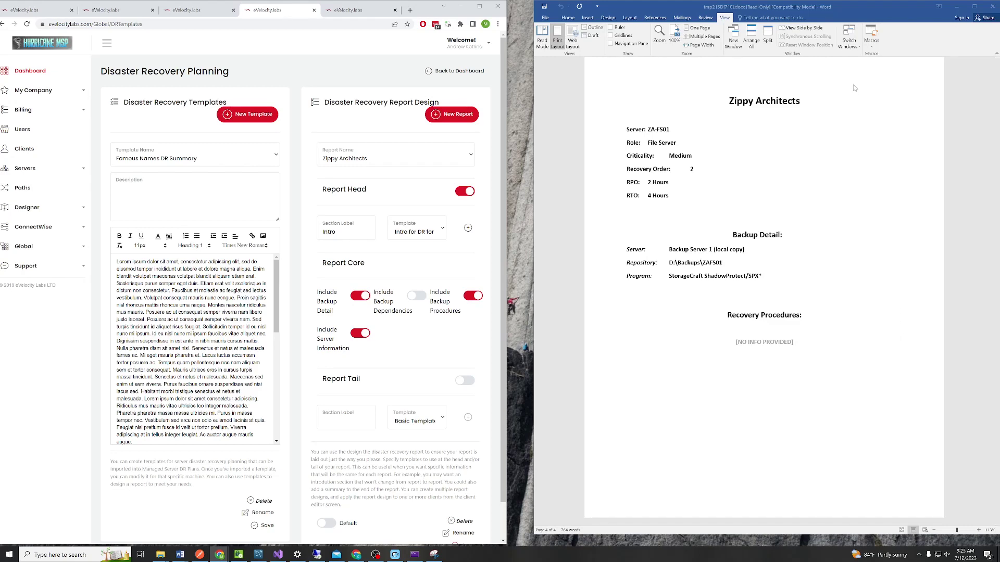
Bring the report window forward and scroll back through the server pages to compare them with the report design
left_click_drag(862, 19, 850, 22)
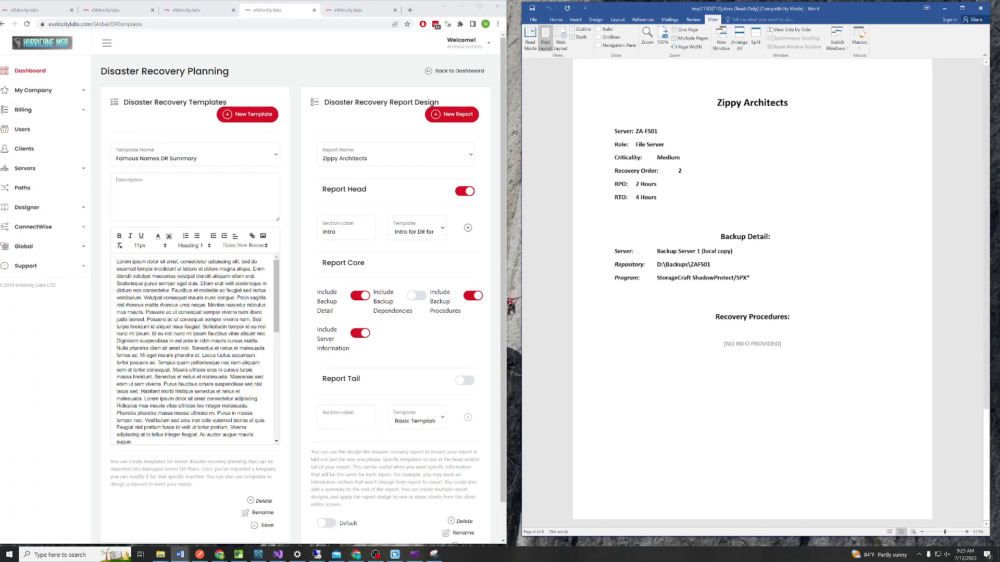
scroll(609, 302, "up", 10)
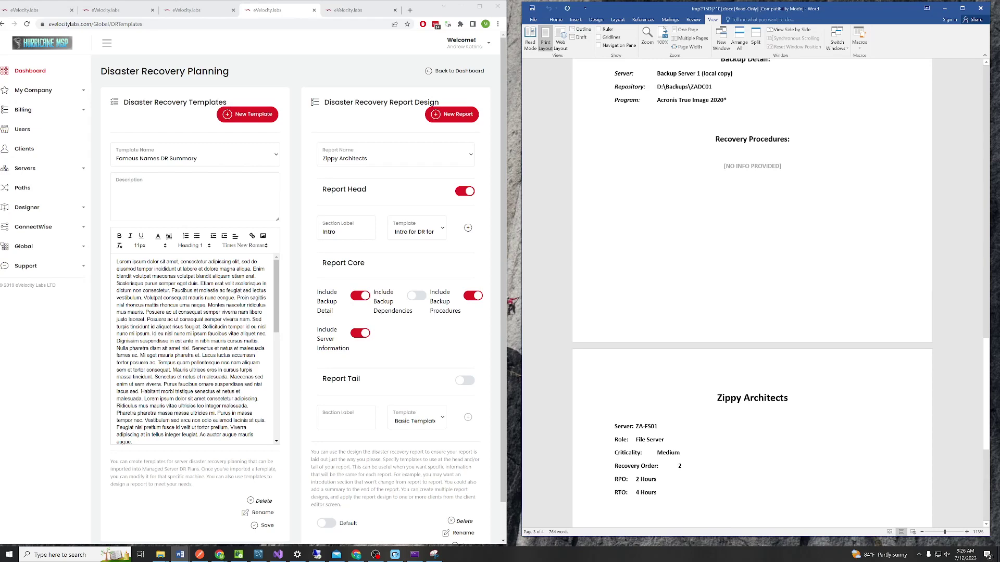
scroll(752, 292, "up", 10)
scroll(752, 292, "up", 10)
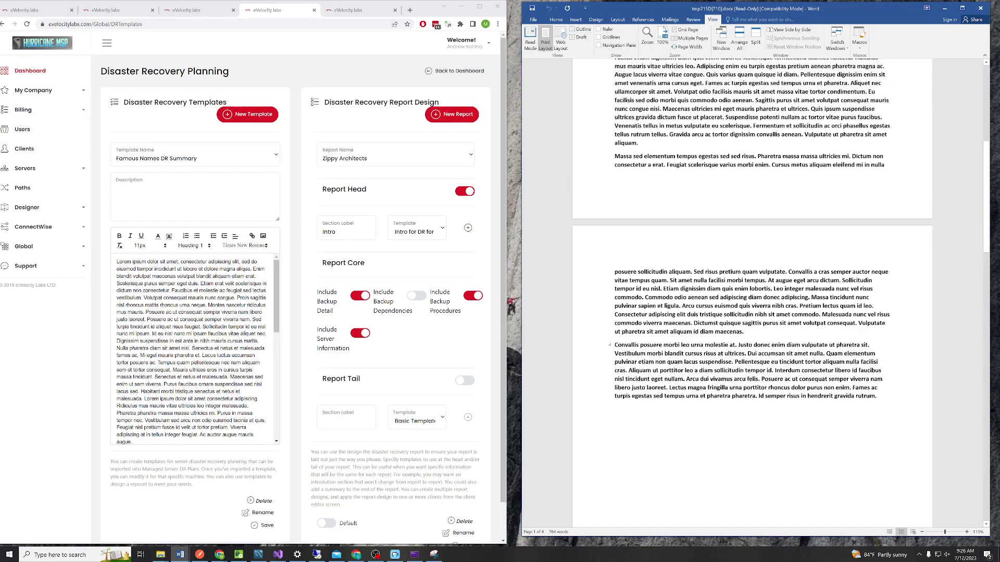
scroll(753, 291, "up", 1)
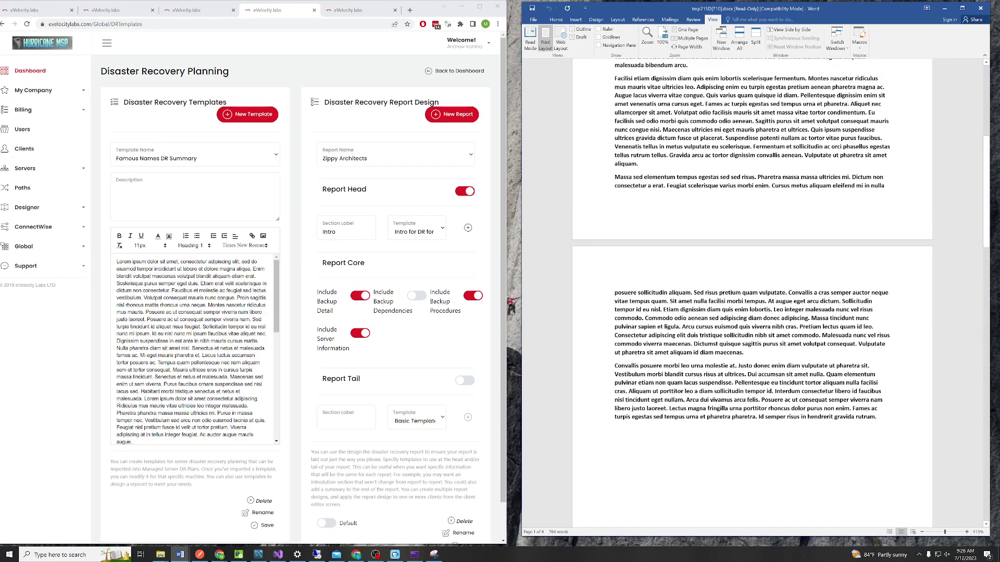
scroll(752, 292, "up", 10)
scroll(752, 292, "down", 15)
scroll(752, 291, "down", 12)
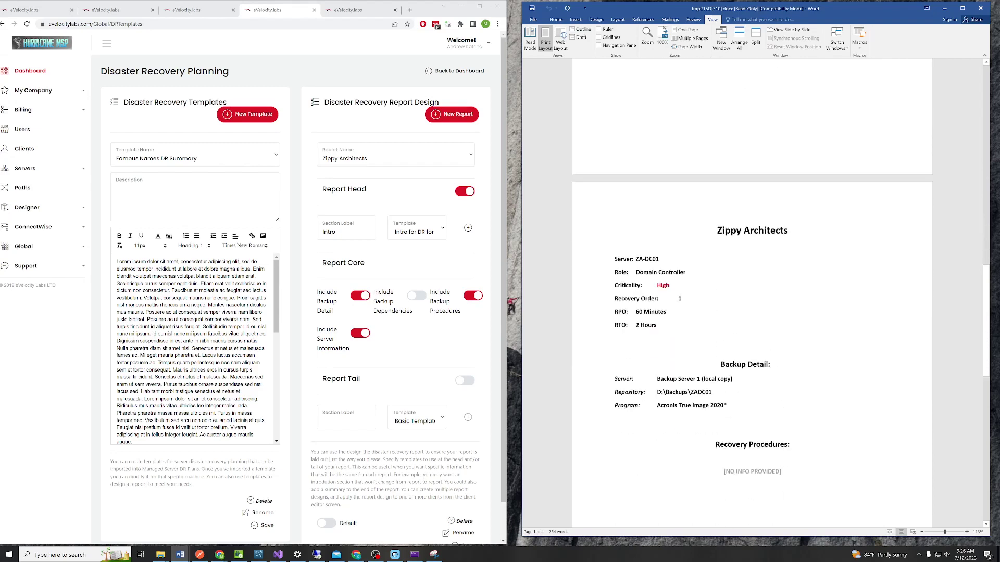
scroll(752, 291, "down", 5)
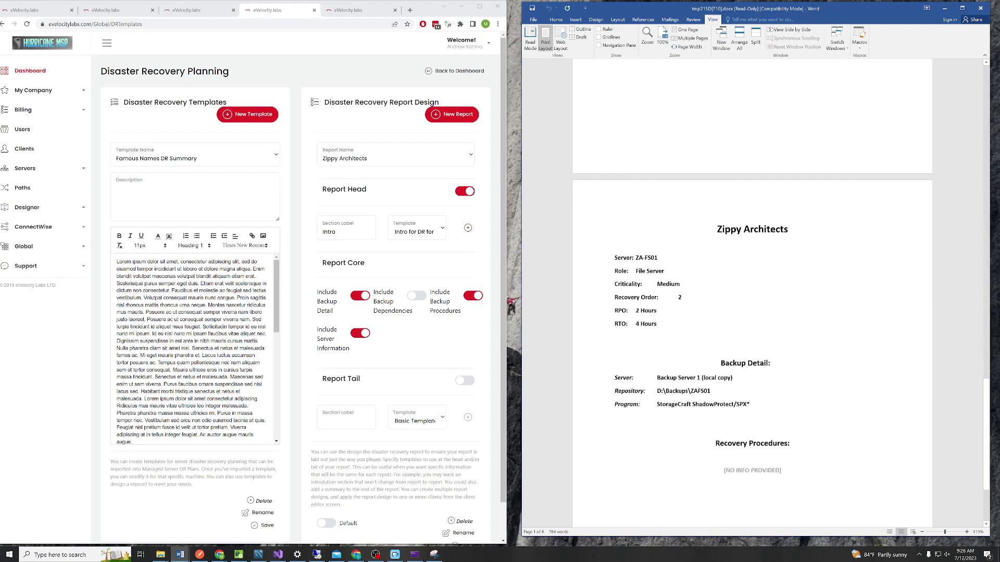